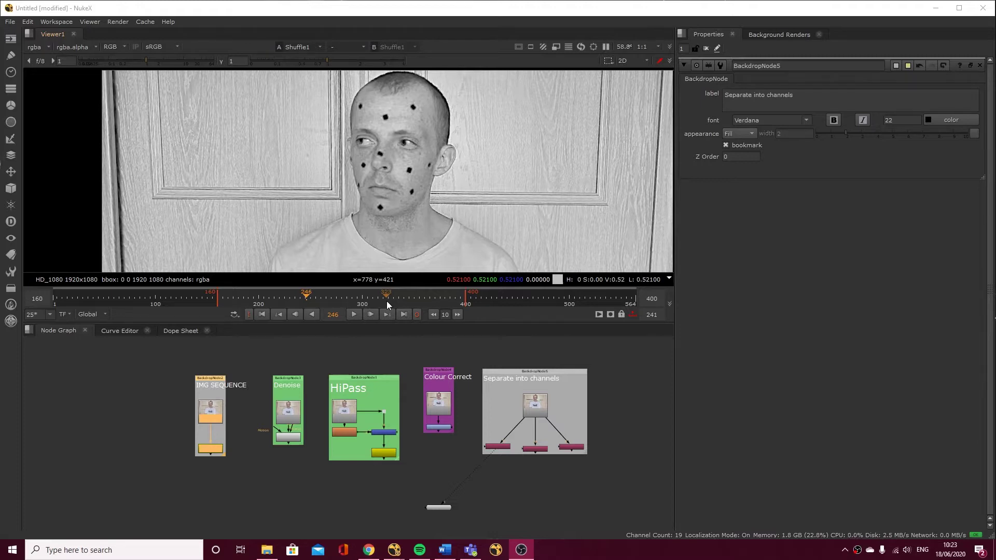
Display the original P1022041.MOV footage from the IMG SEQUENCE group in the viewer and scrub through it to frame 358
left_click(253, 513)
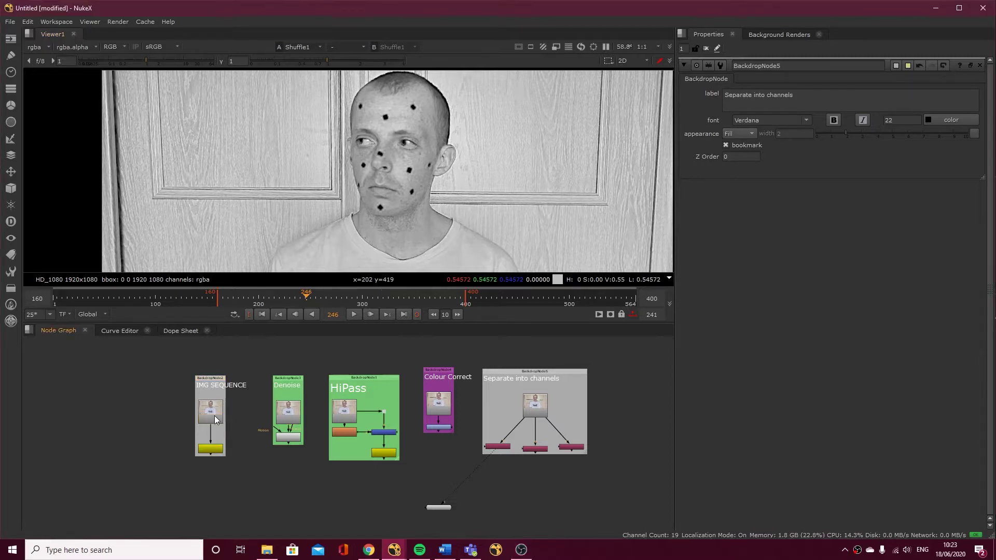
left_click_drag(430, 508, 388, 507)
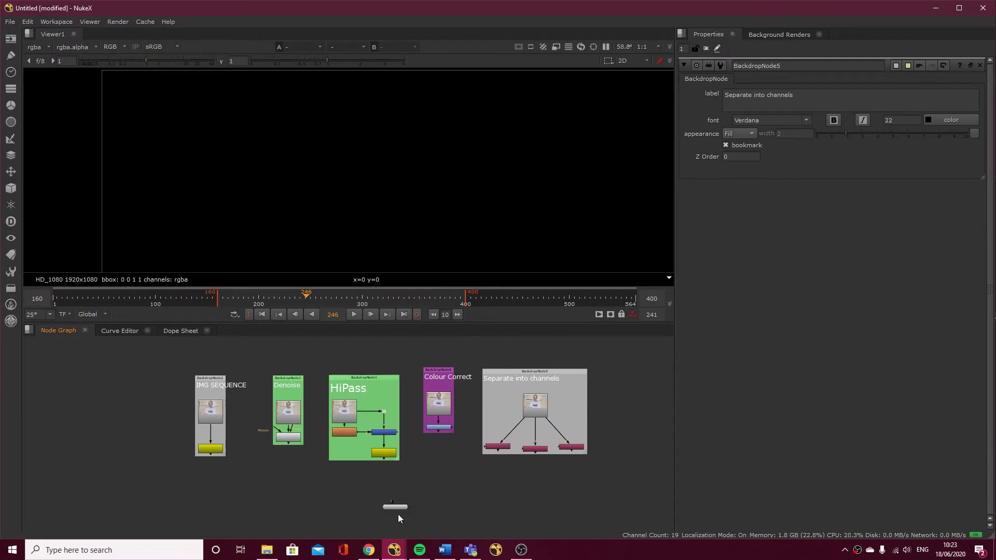
double_click(210, 412)
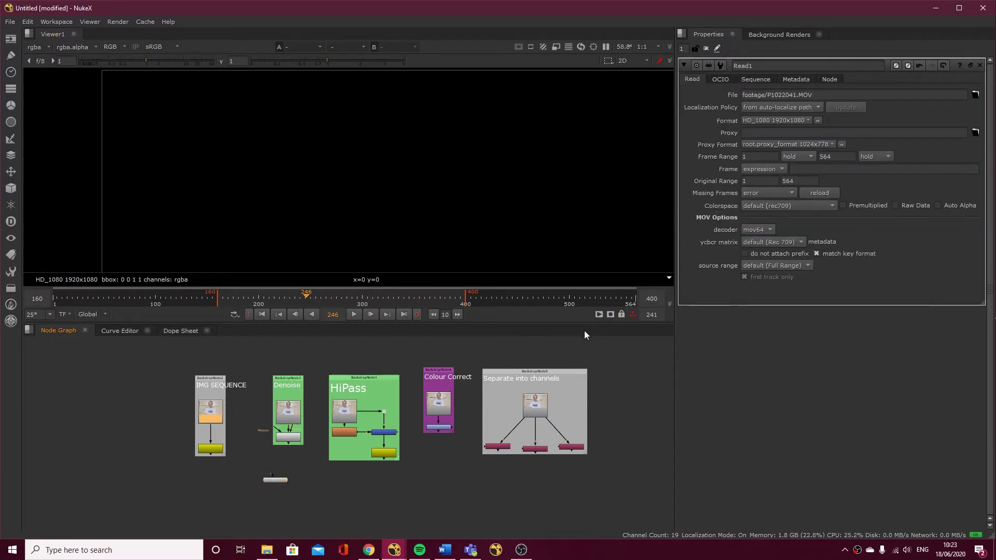
key("1")
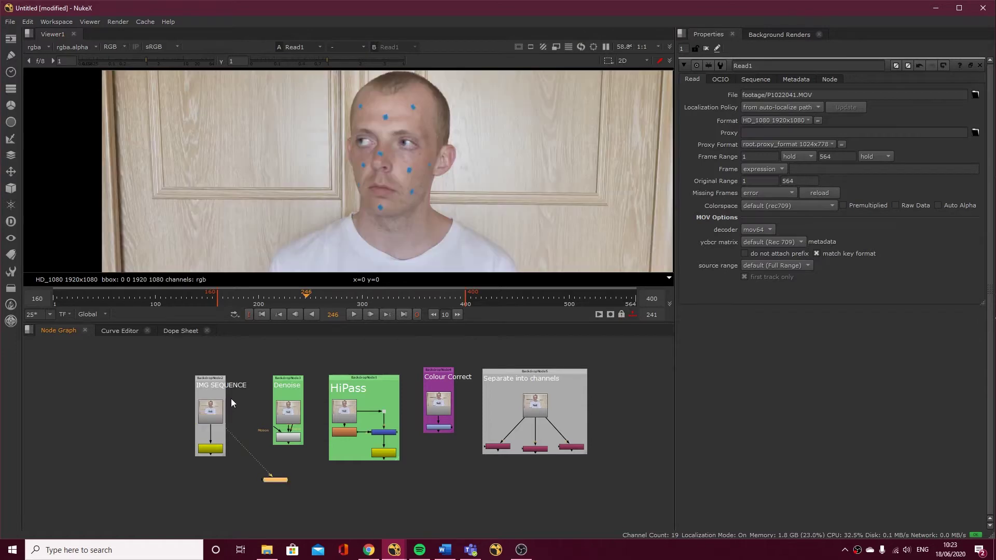
scroll(382, 201, "down", 2)
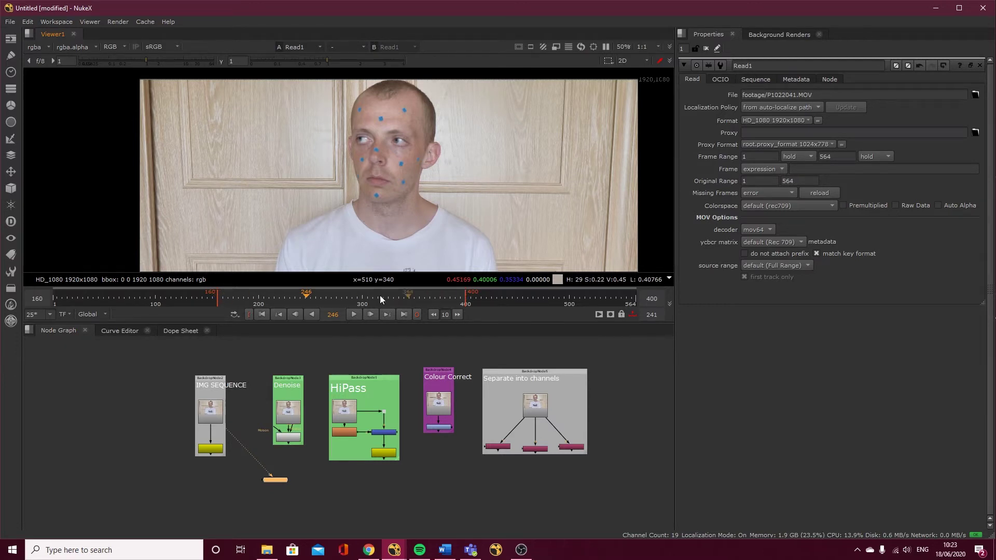
mouse_move(223, 299)
left_mouse_down()
mouse_move(450, 306)
mouse_move(423, 307)
left_mouse_up()
Examine the Write1 node's JPEG output path, focusing on the #### frame padding in the face_footage file name
scroll(232, 419, "up", 4)
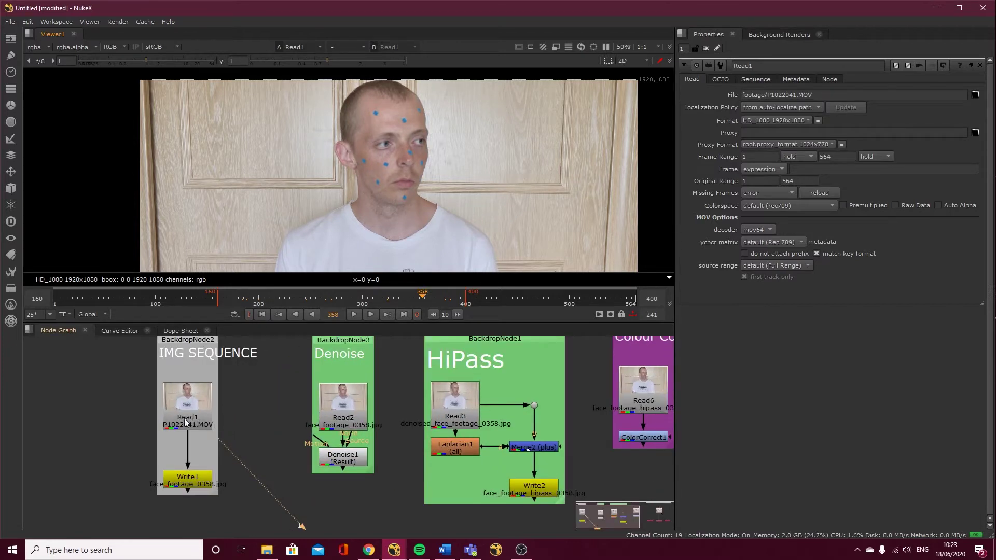
double_click(195, 482)
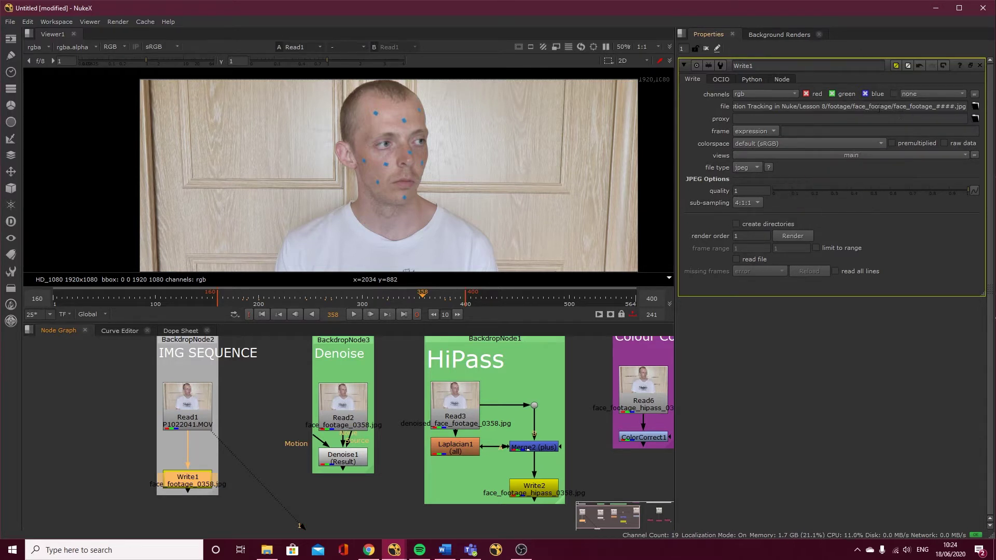
left_click(895, 107)
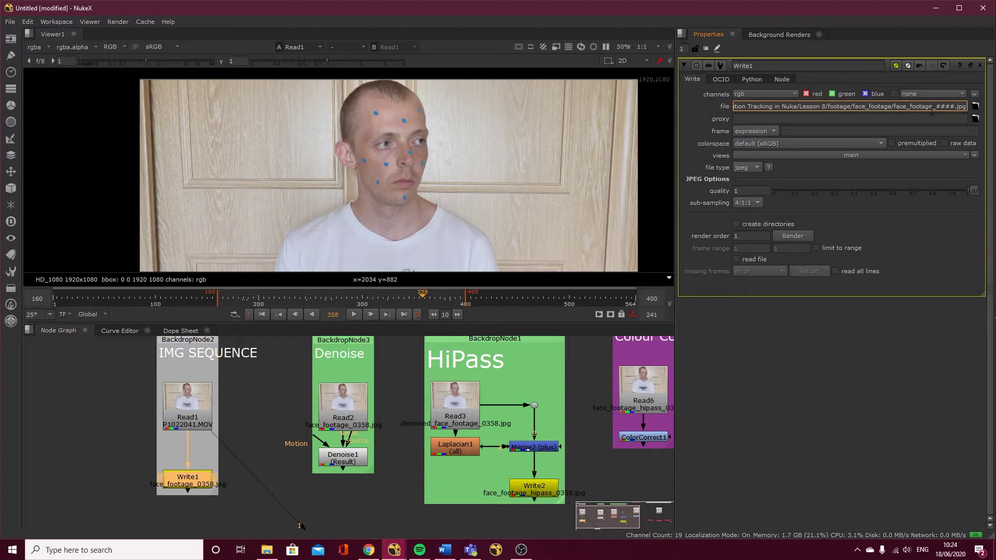
left_click_drag(936, 106, 958, 107)
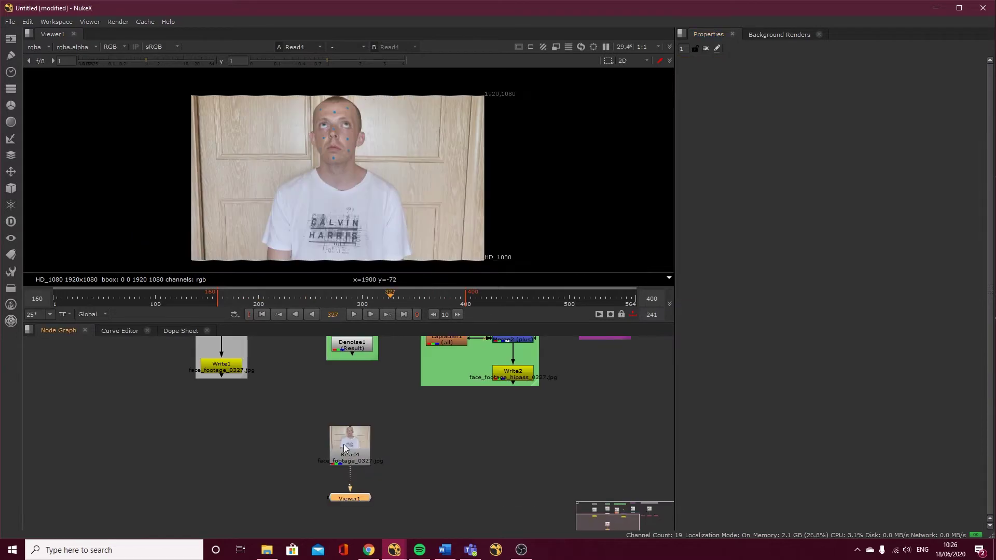
Inspect the Read4 face_footage image sequence's properties and scrub through its frames to frame 369
scroll(370, 466, "up", 2)
left_click(249, 294)
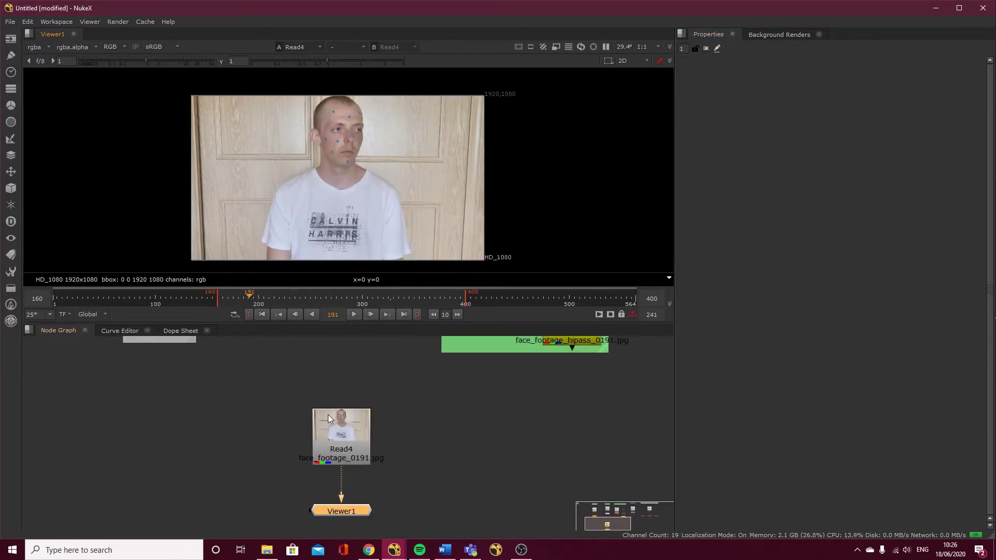
double_click(353, 432)
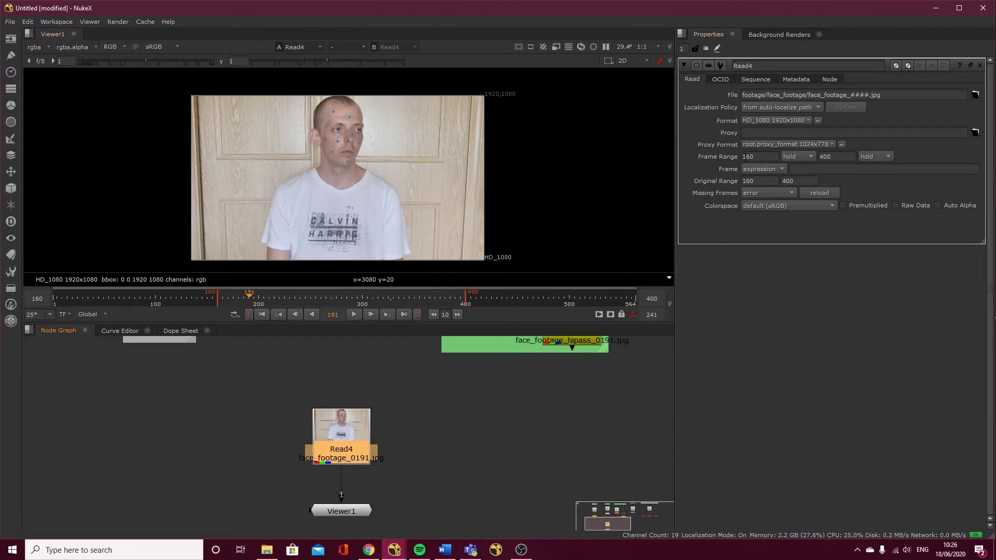
left_click_drag(225, 295, 434, 300)
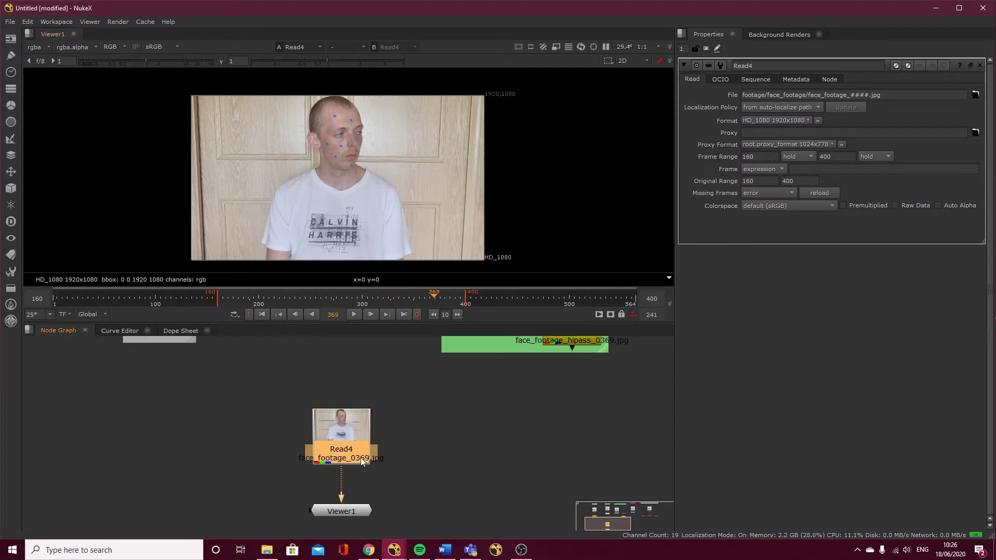
Compare the footage's individual colour channels around the face markers, finishing on the blue channel
scroll(341, 150, "up", 6)
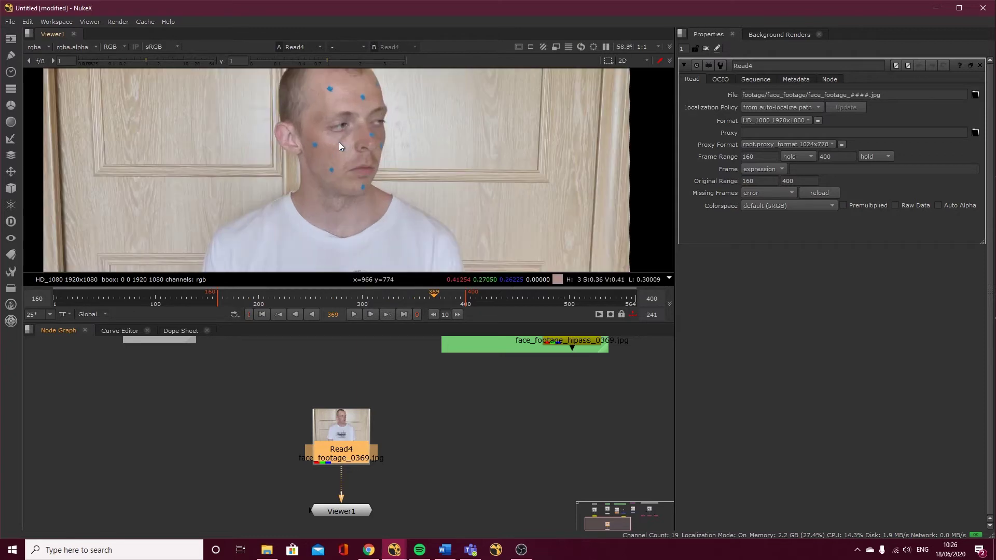
key("g")
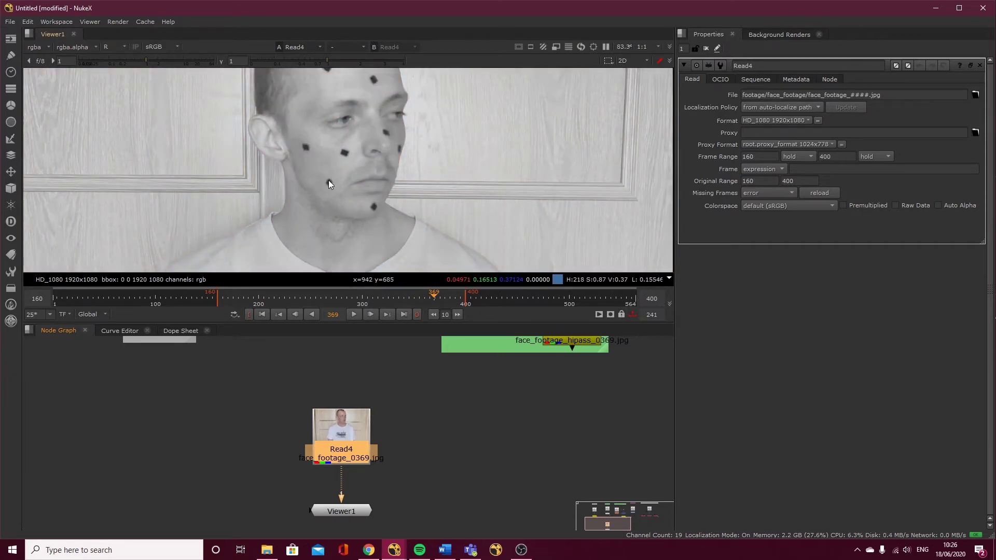
key("b")
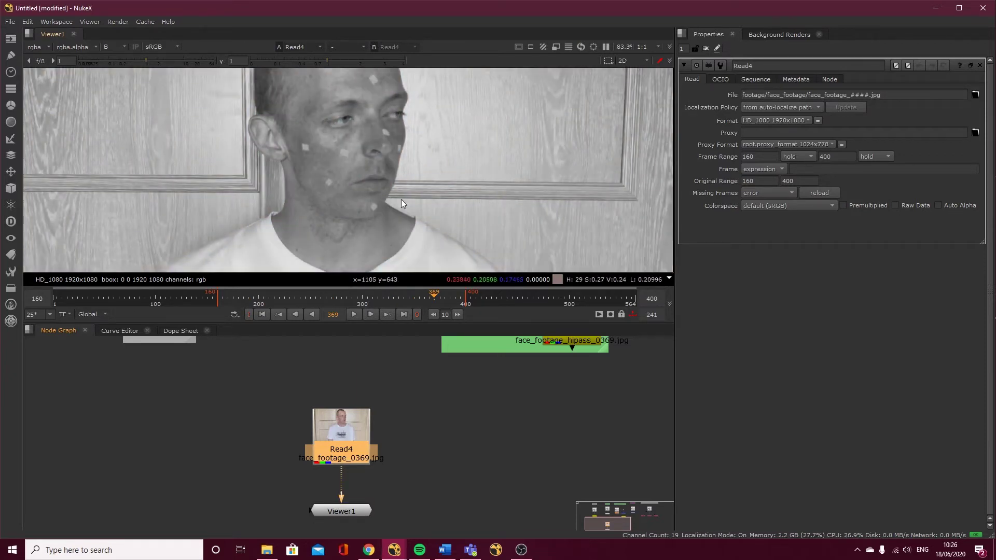
Examine the blue channel's grain on the wooden door and face, playing back from about frame 288 and scrubbing to frame 307
middle_click_drag(556, 205, 410, 185)
scroll(446, 117, "up", 4)
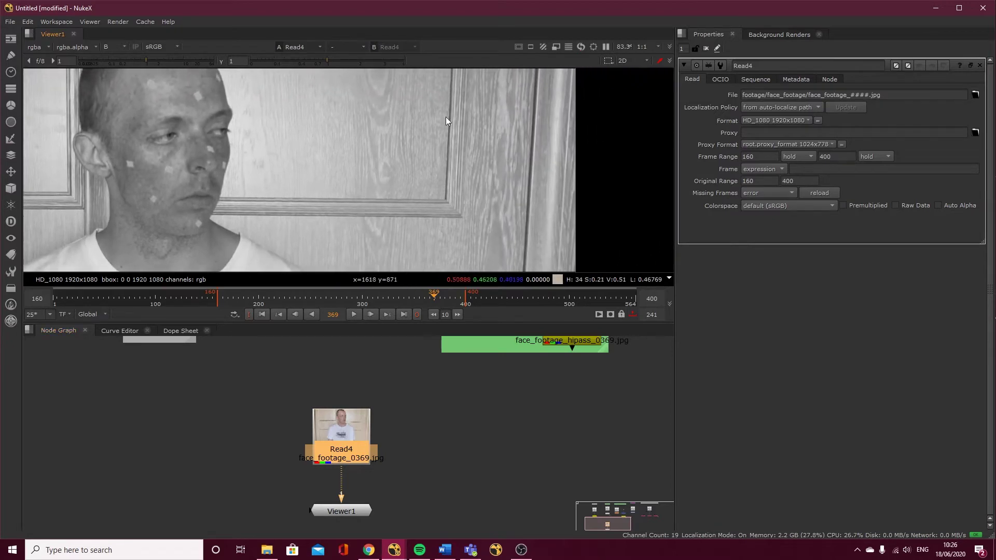
middle_click_drag(179, 218, 144, 211)
left_click(350, 300)
left_click(355, 315)
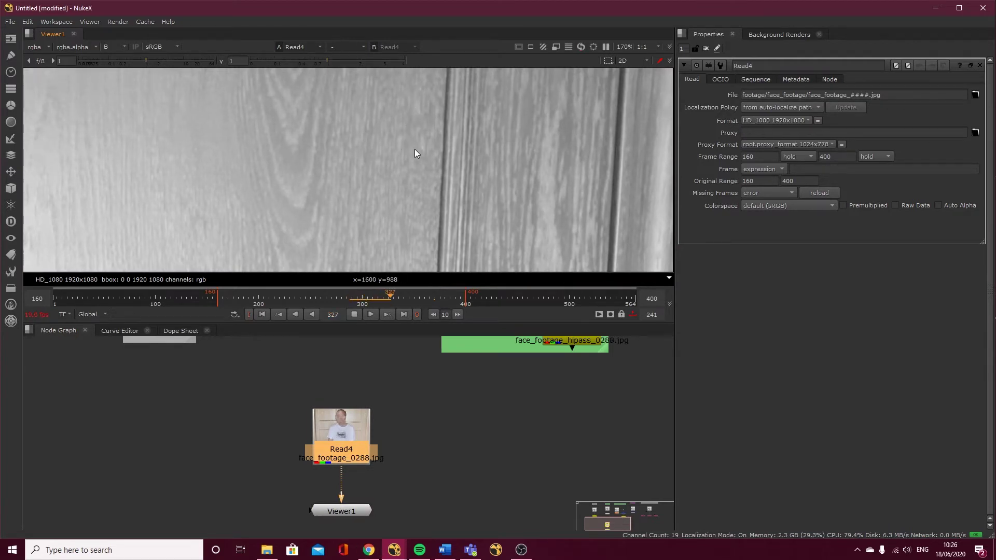
left_click(353, 315)
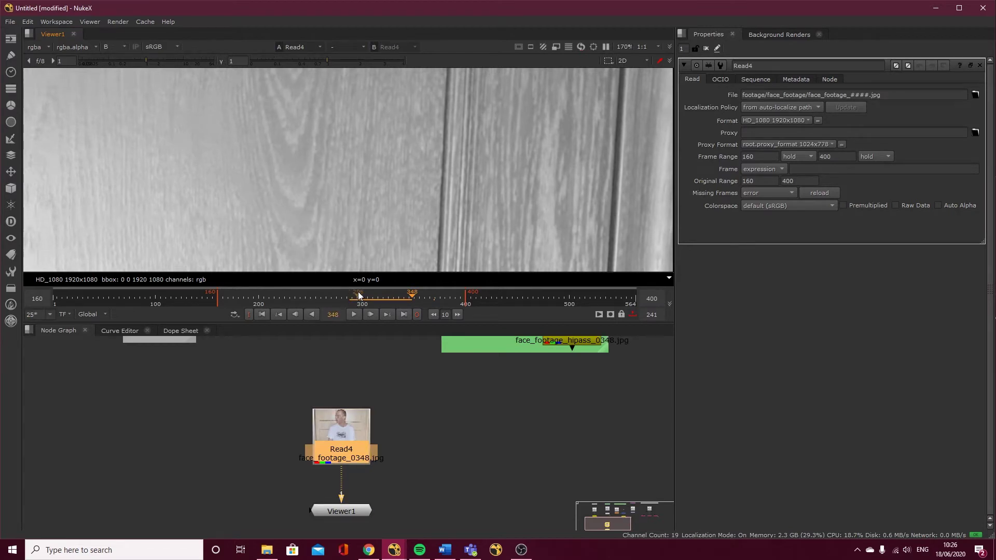
left_click_drag(358, 296, 370, 296)
middle_click_drag(242, 201, 322, 197)
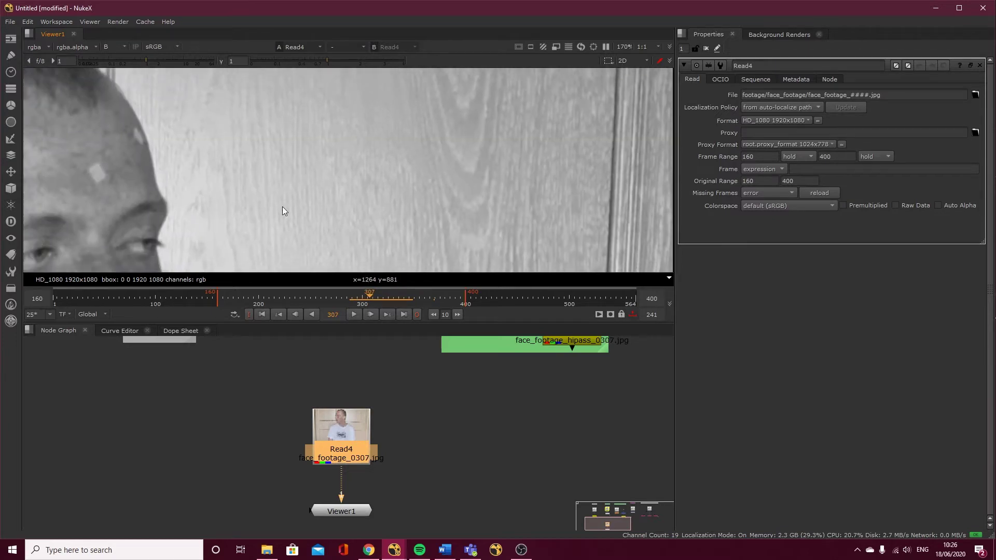
scroll(322, 185, "down", 3)
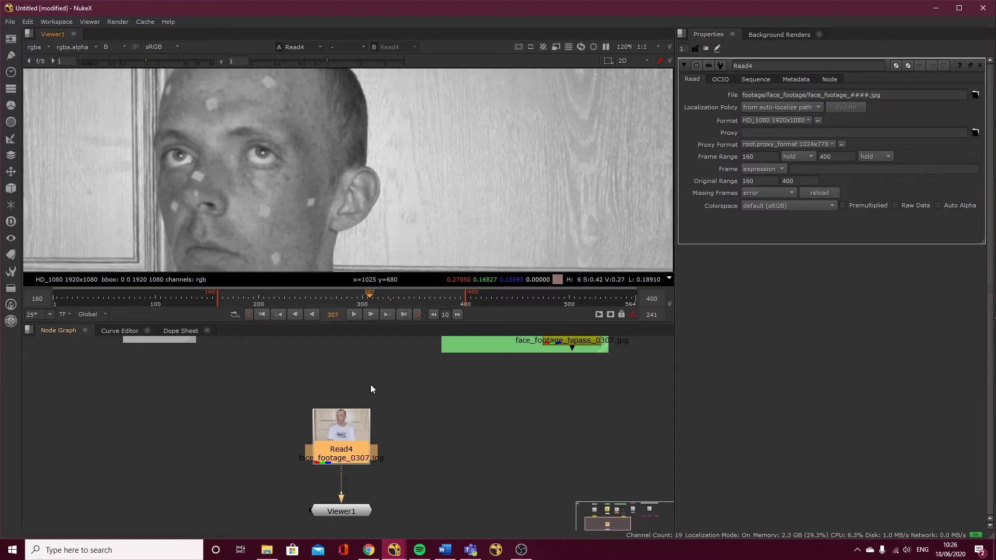
Add a Denoise node between Read4 and Viewer1, with its noise and source inputs fed by the face footage
left_click_drag(348, 421, 346, 395)
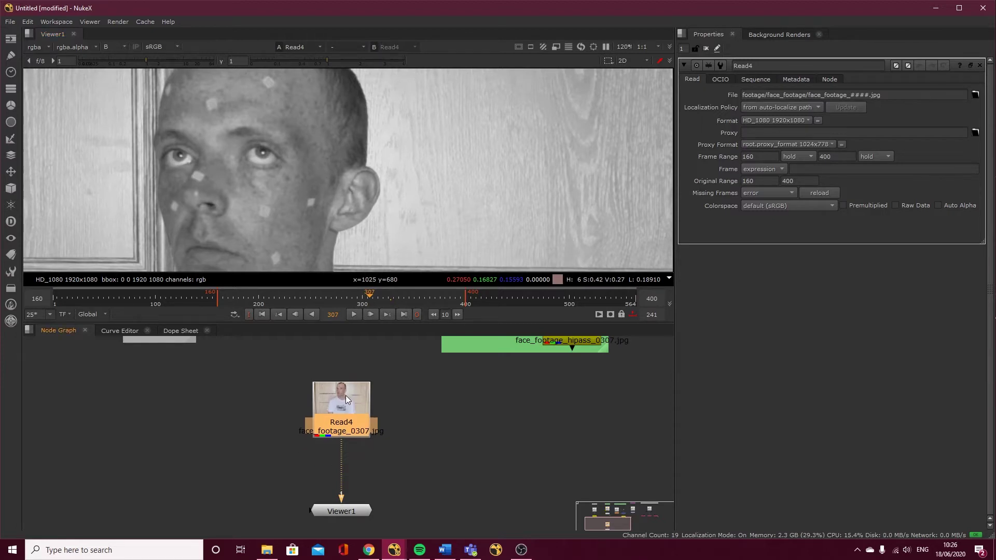
left_click(250, 402)
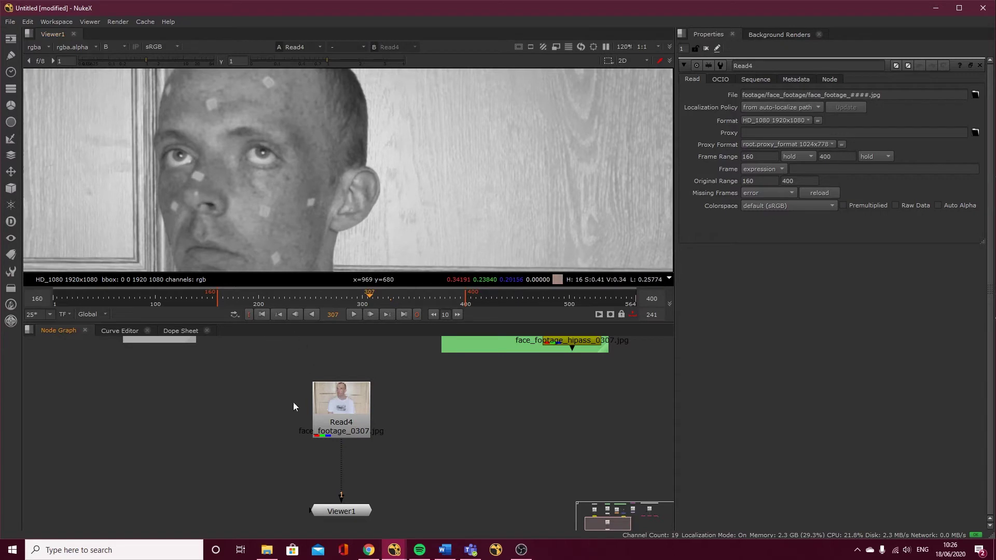
key("Tab")
type("den")
left_click(186, 417)
left_click_drag(263, 417, 346, 439)
left_click_drag(345, 480, 344, 468)
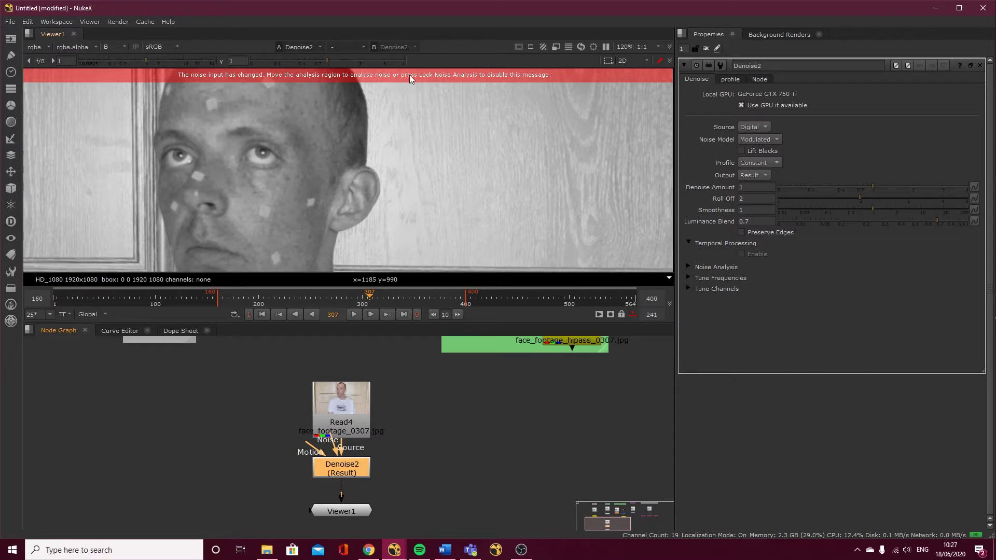
Move the Denoise analysis region from the frame's corner, trying the door and neck, and place it over the cheek
scroll(441, 114, "down", 3)
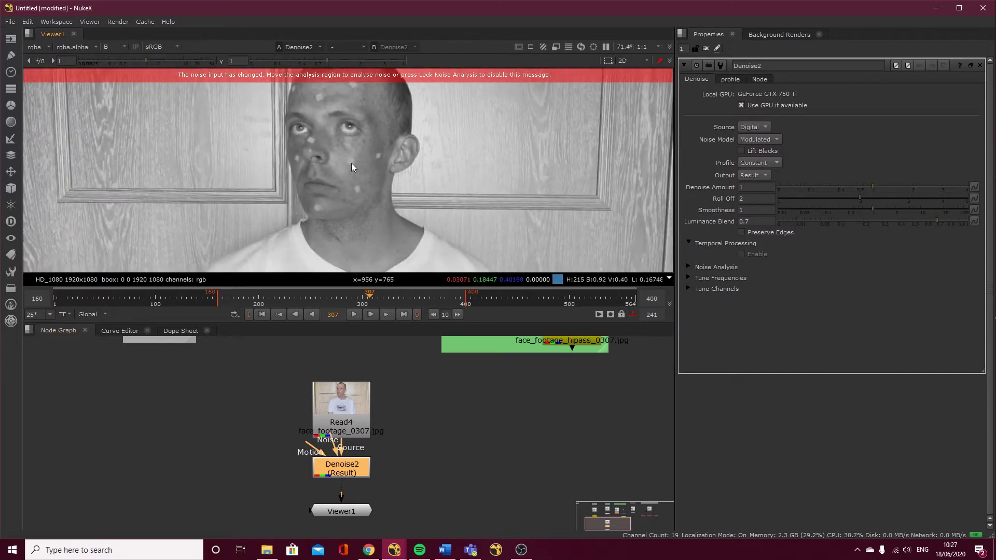
scroll(322, 164, "down", 2)
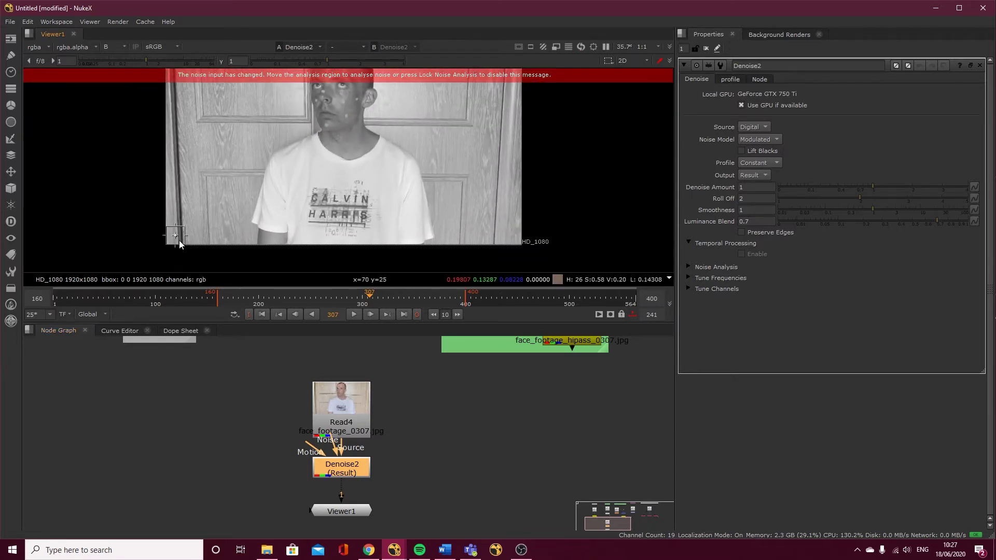
left_click_drag(175, 236, 464, 140)
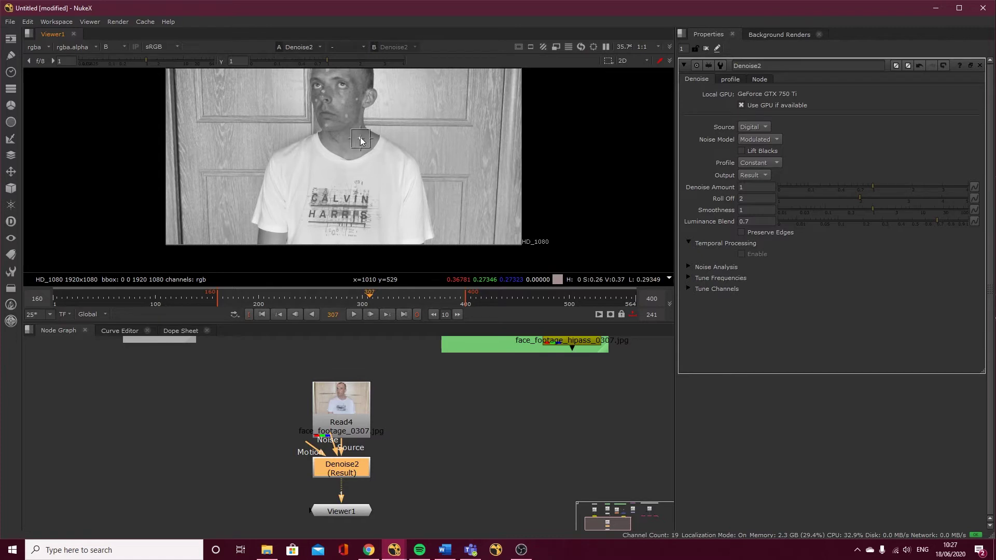
scroll(359, 145, "up", 5)
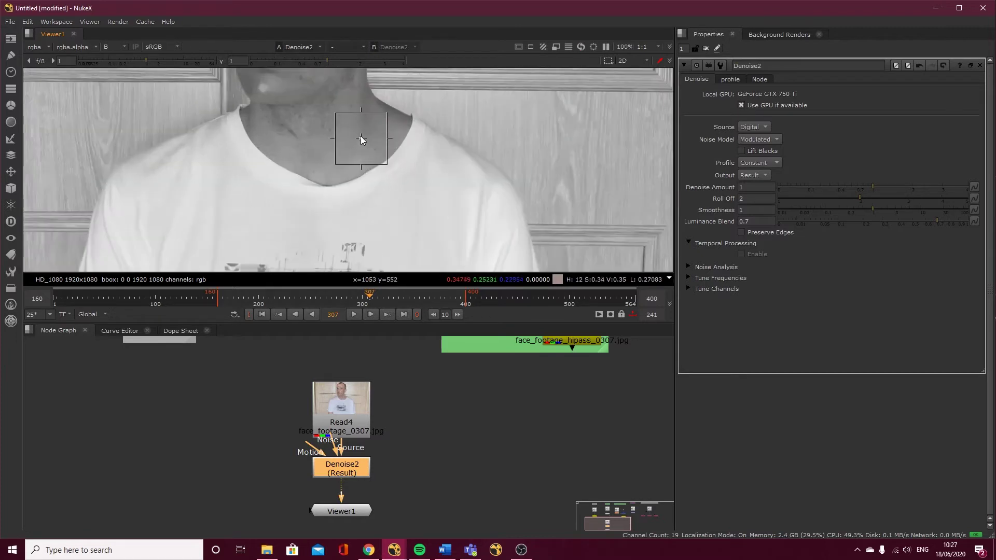
middle_click_drag(332, 117, 365, 218)
left_click_drag(364, 218, 370, 136)
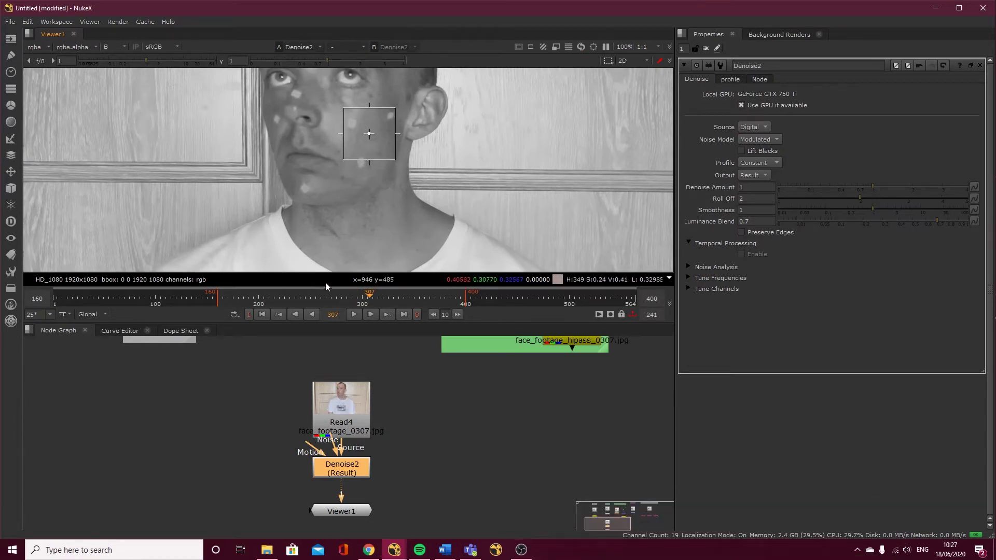
Toggle the Denoise node off and on repeatedly to compare the original and denoised skin detail around the jaw
key("d")
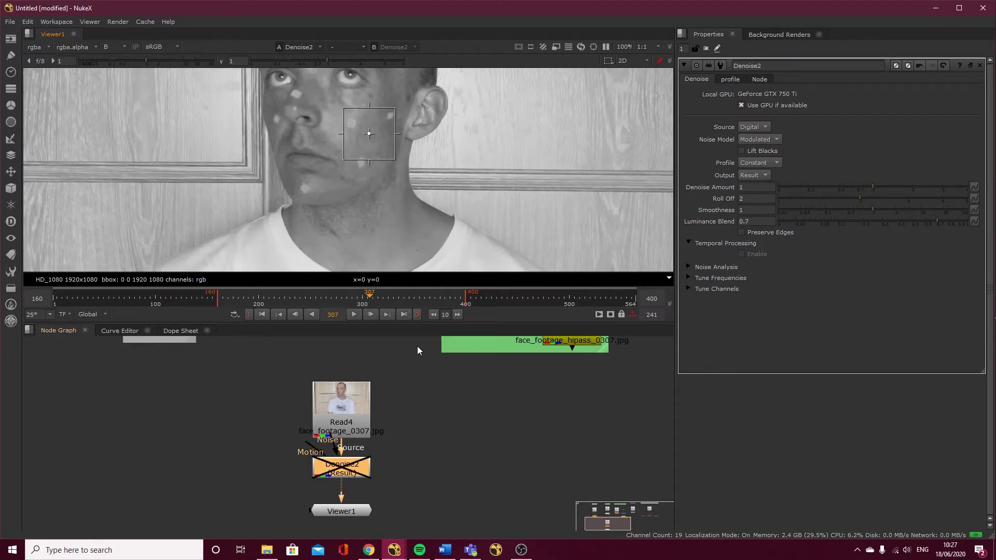
scroll(368, 148, "up", 2)
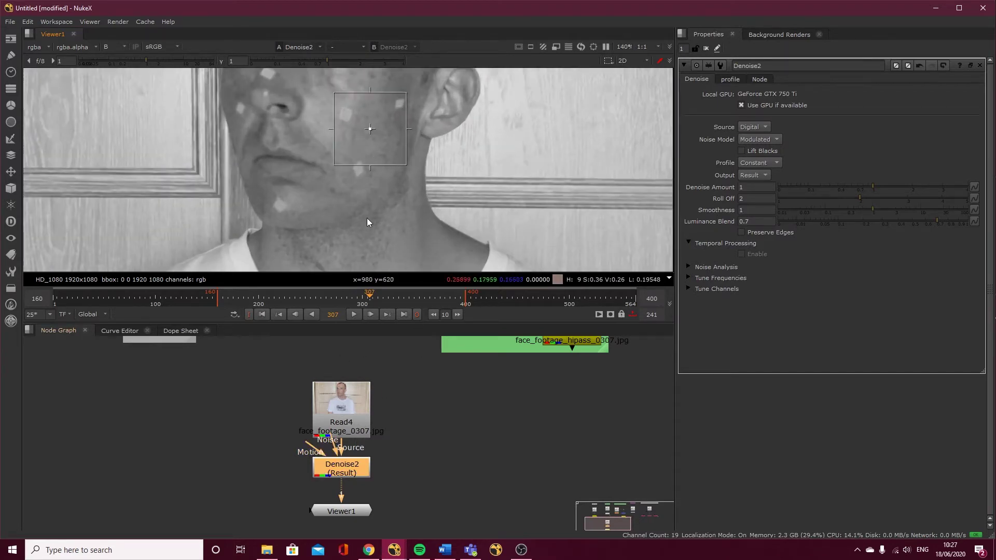
key("d")
key("d")
key("d")
key("d")
key("d")
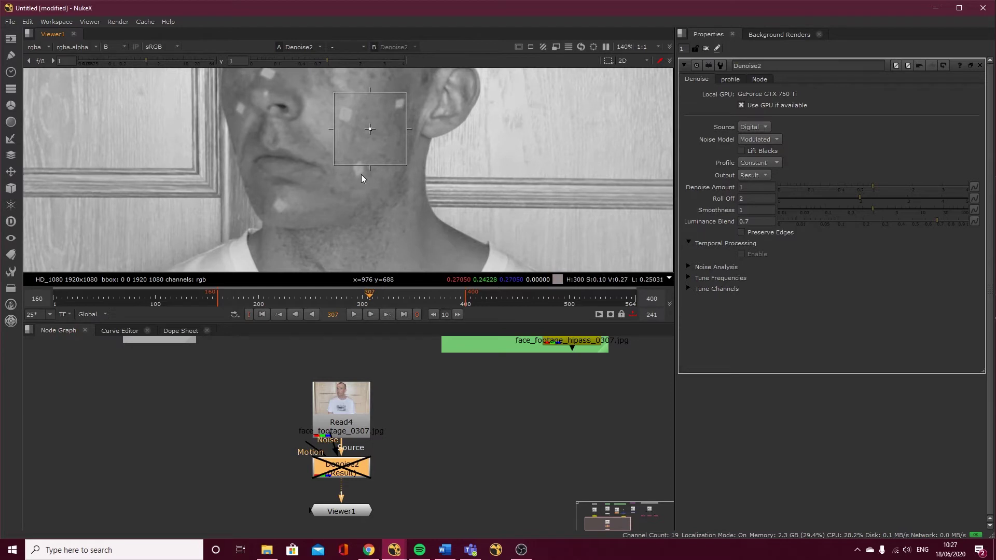
key("d")
key("d")
key("d")
key("d")
key("d")
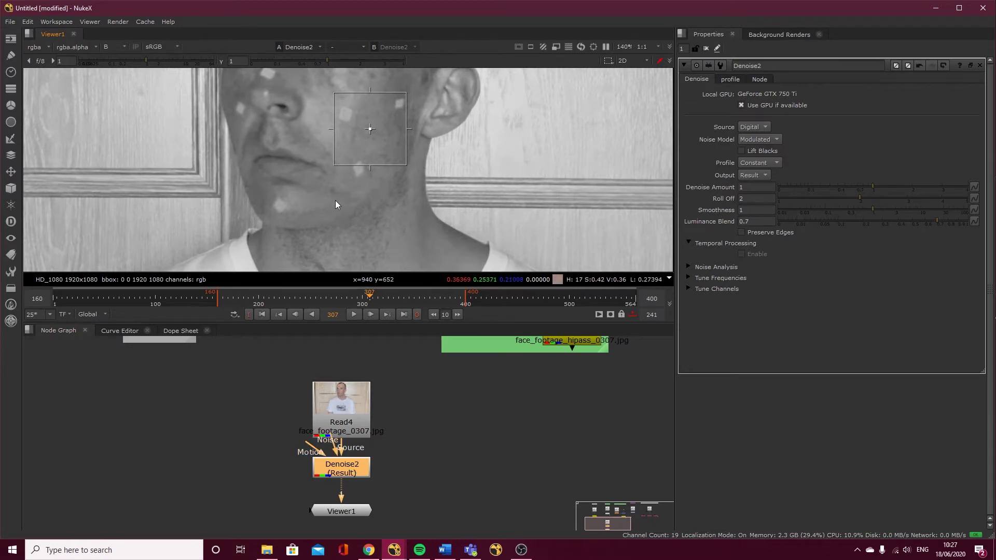
key("d")
key("d")
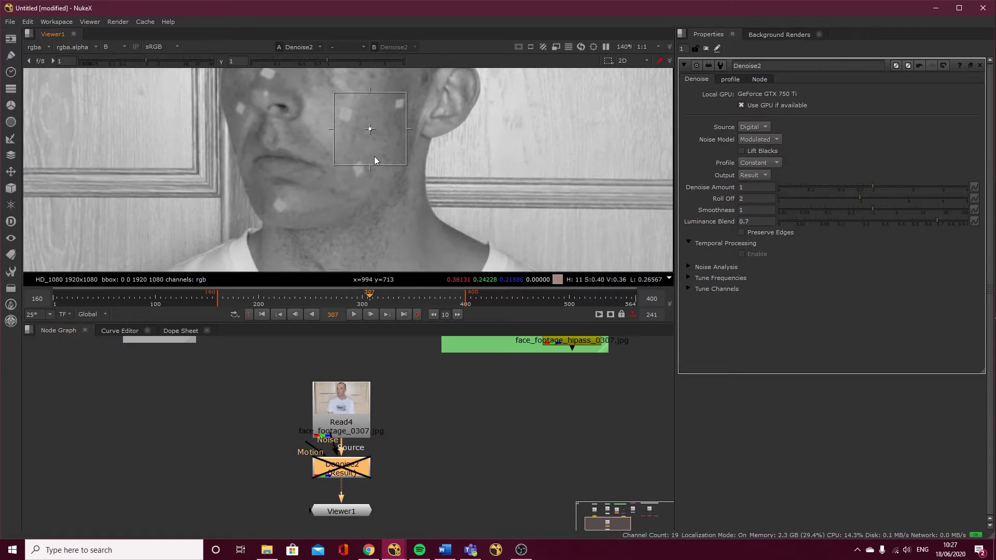
key("d")
Reposition the Denoise analysis region over the plain skin on the side of the neck
left_click_drag(369, 126, 570, 133)
middle_click_drag(570, 130, 374, 135)
left_click_drag(372, 142, 253, 230)
middle_click_drag(287, 224, 315, 142)
left_click_drag(302, 146, 293, 173)
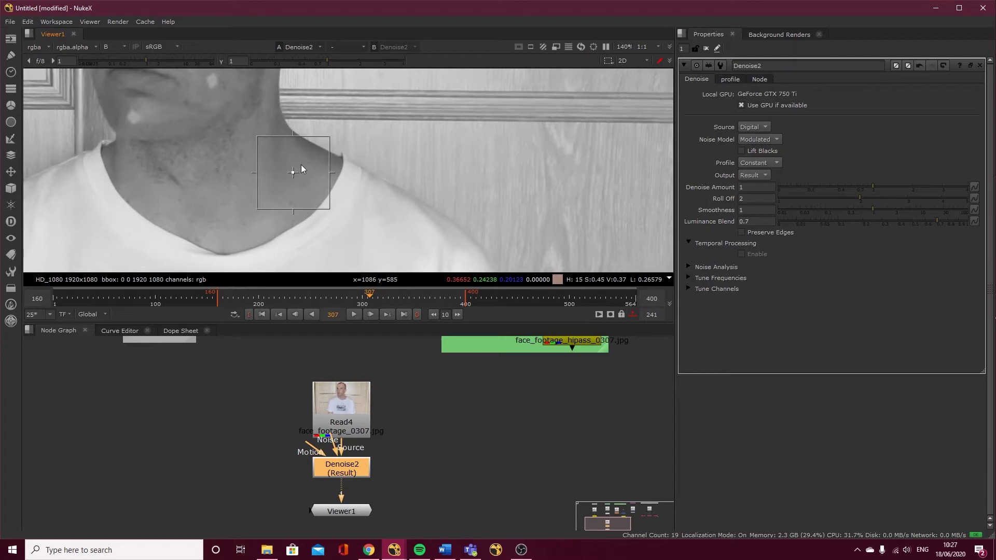
middle_click_drag(338, 95, 410, 198)
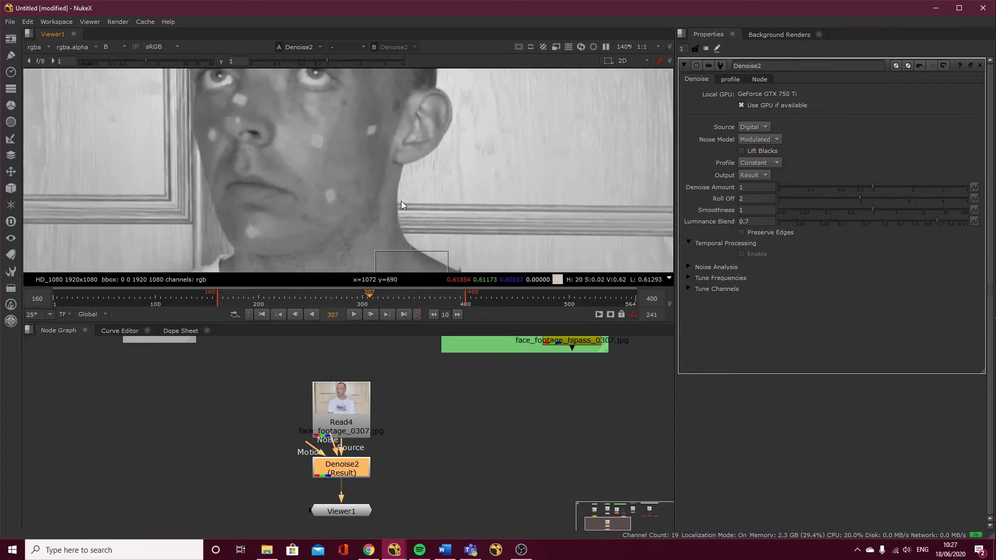
Toggle the Denoise node to compare skin detail in the blue channel, and check the available noise source options
key("d")
key("d")
key("d")
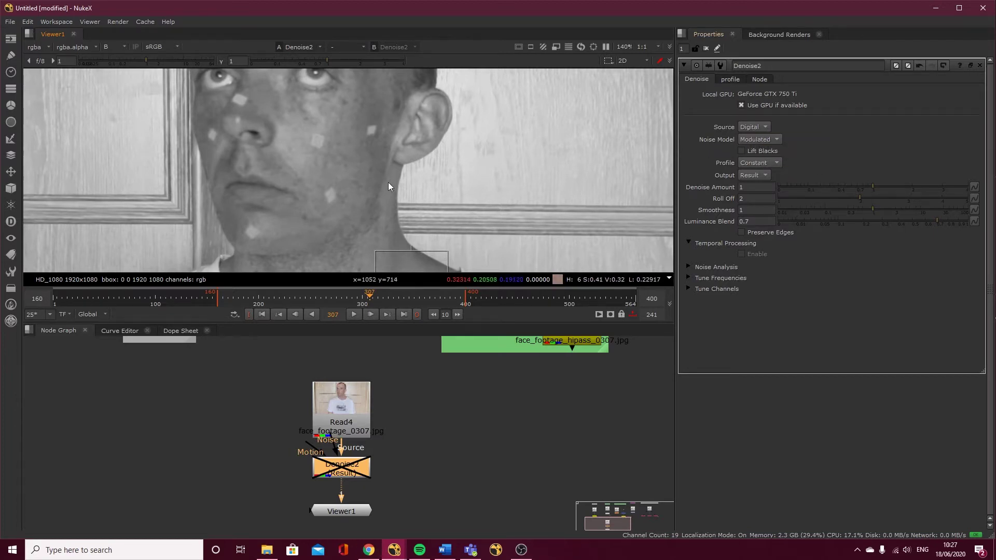
left_click(758, 140)
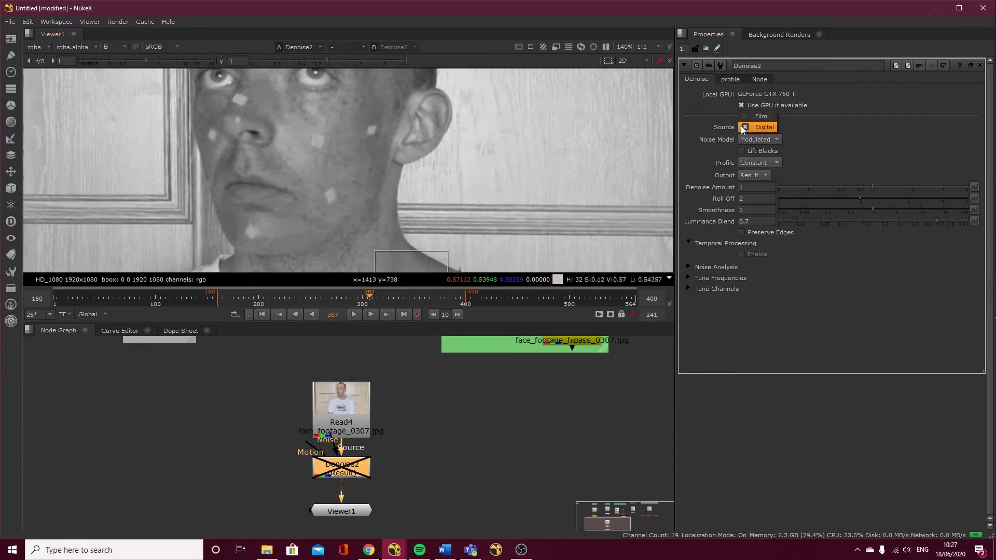
left_click(813, 138)
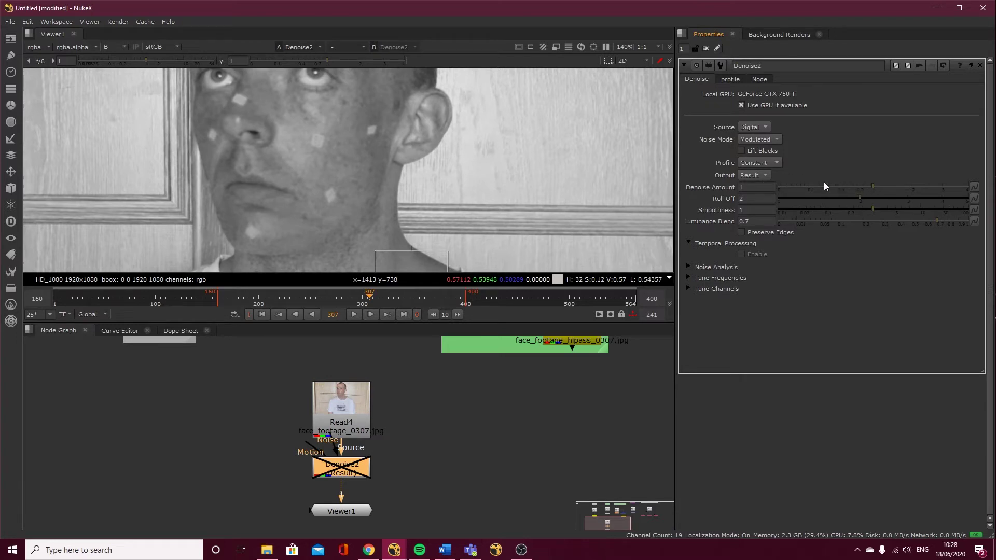
Re-enable the Denoise node and set its Denoise Amount to 0.3
left_click_drag(866, 187, 863, 188)
key("d")
mouse_move(830, 188)
left_mouse_down()
mouse_move(874, 186)
mouse_move(830, 189)
left_mouse_up()
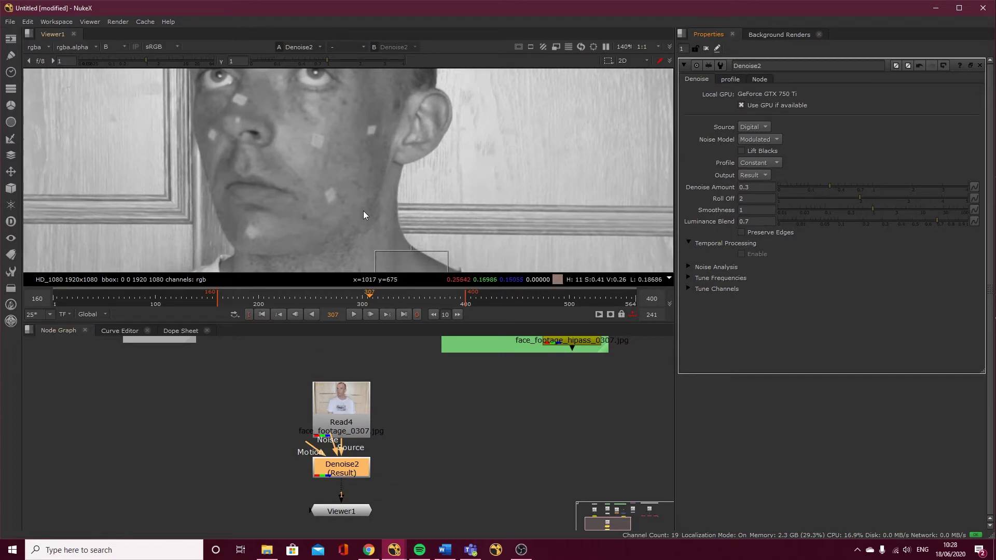
Return the viewer to full colour and repeatedly toggle the Denoise node to compare the cheek and jaw skin up close
key("r")
key("r")
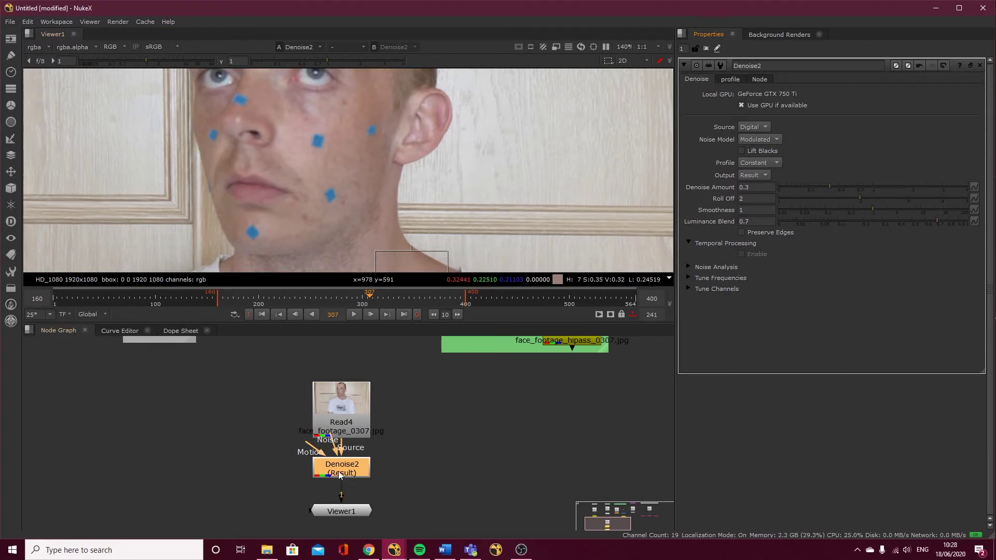
key("d")
key("d")
key("d")
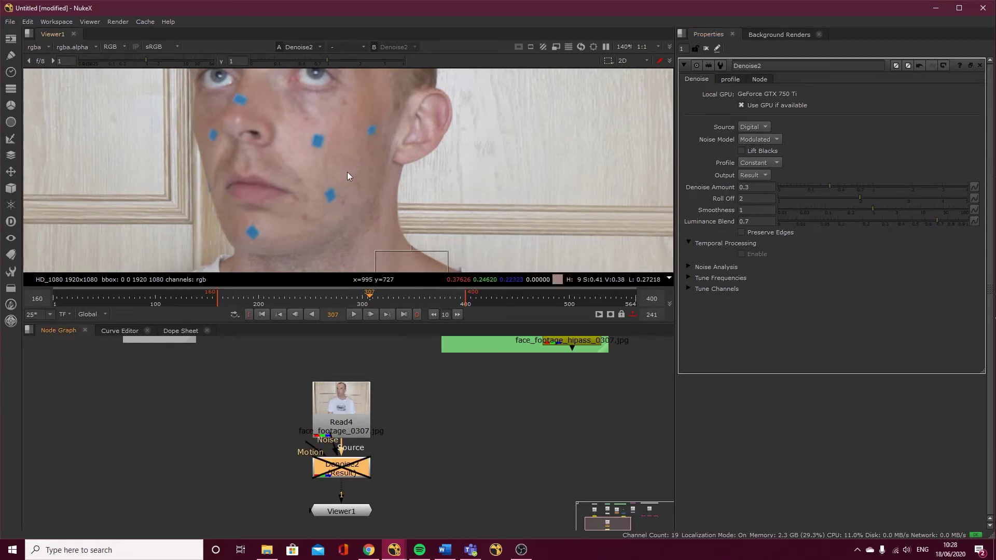
key("d")
scroll(359, 179, "up", 5)
key("d")
key("d")
key("d")
key("d")
key("d")
middle_click_drag(507, 211, 318, 178)
key("d")
key("d")
key("d")
key("d")
key("d")
key("d")
key("d")
middle_click_drag(186, 191, 459, 215)
key("d")
key("d")
key("d")
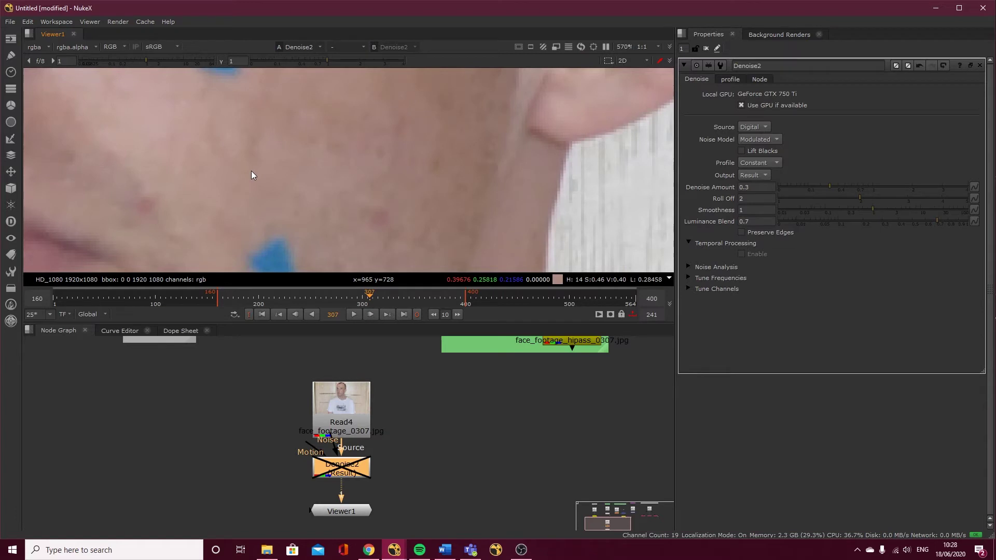
Compare the original and denoised lower face at a wider framing, leaving the Denoise node enabled
scroll(252, 172, "down", 5)
scroll(253, 142, "up", 3)
key("d")
key("d")
key("d")
key("d")
key("d")
key("d")
key("d")
key("d")
key("d")
key("d")
key("d")
key("d")
key("d")
key("d")
key("d")
scroll(295, 214, "down", 5)
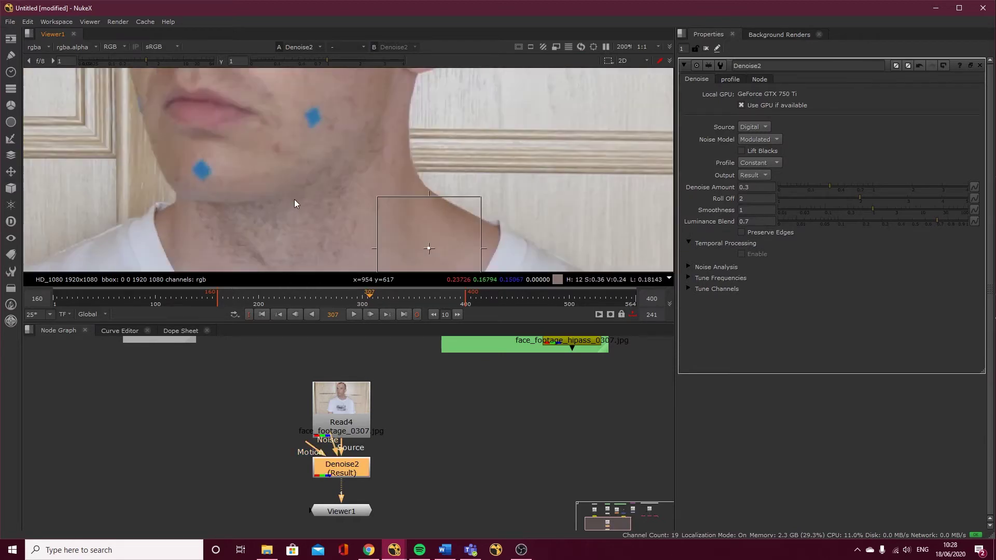
Set the Denoise Amount to 0.35 and check the result on the cheek
left_click(831, 185)
left_click_drag(836, 188, 880, 191)
scroll(316, 121, "up", 5)
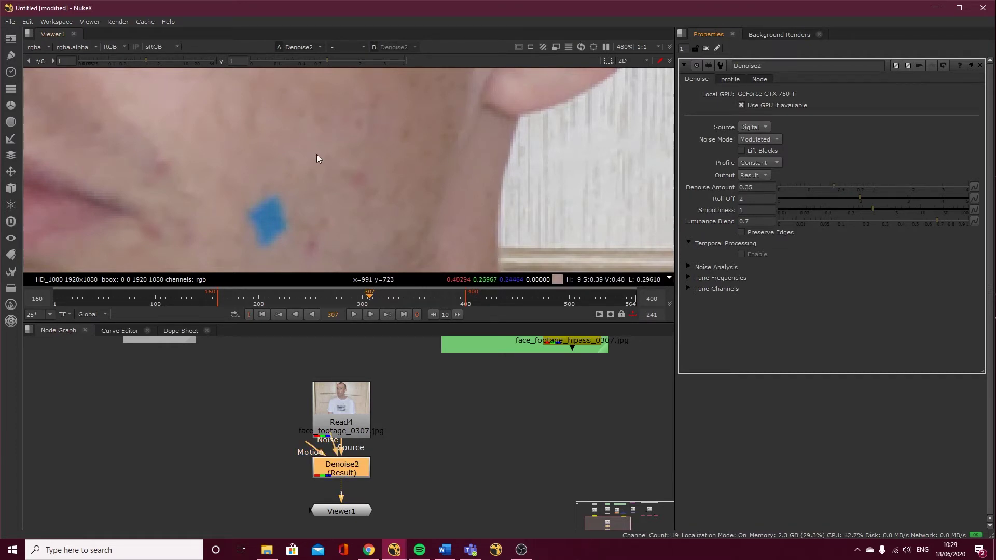
View the blue channel and inspect the grain on the neck and jaw with the Denoise node on and off
scroll(315, 153, "down", 8)
key("b")
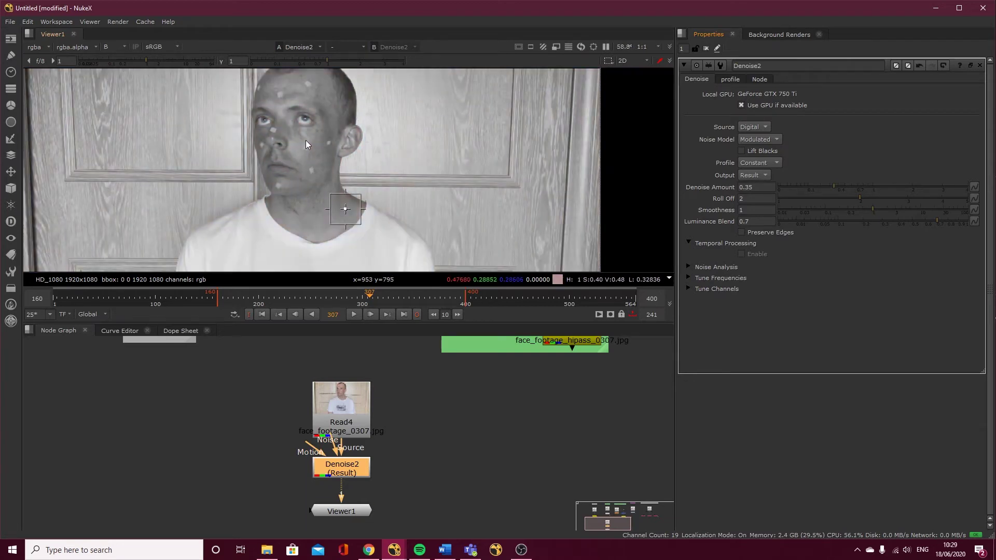
scroll(306, 140, "up", 5)
middle_click_drag(366, 162, 342, 105)
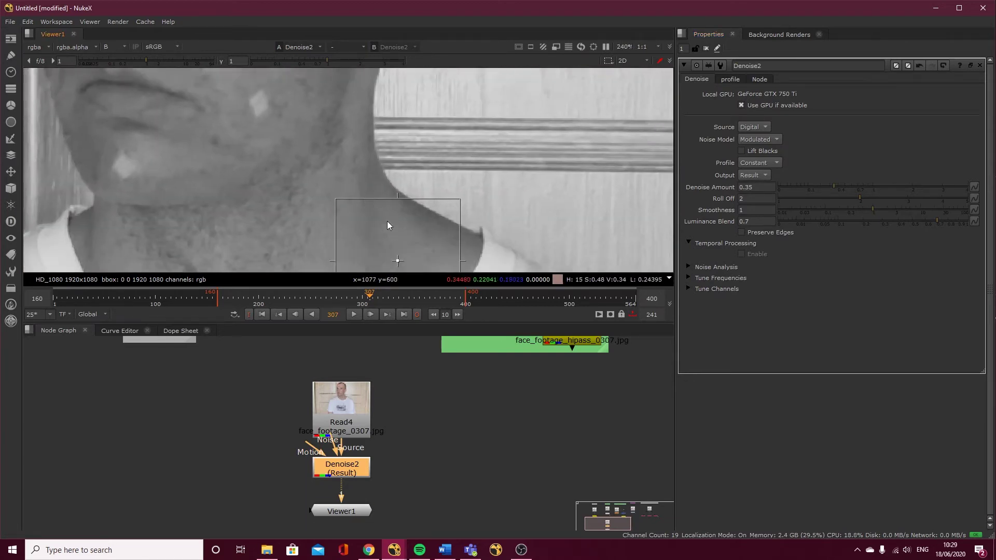
scroll(397, 248, "up", 3)
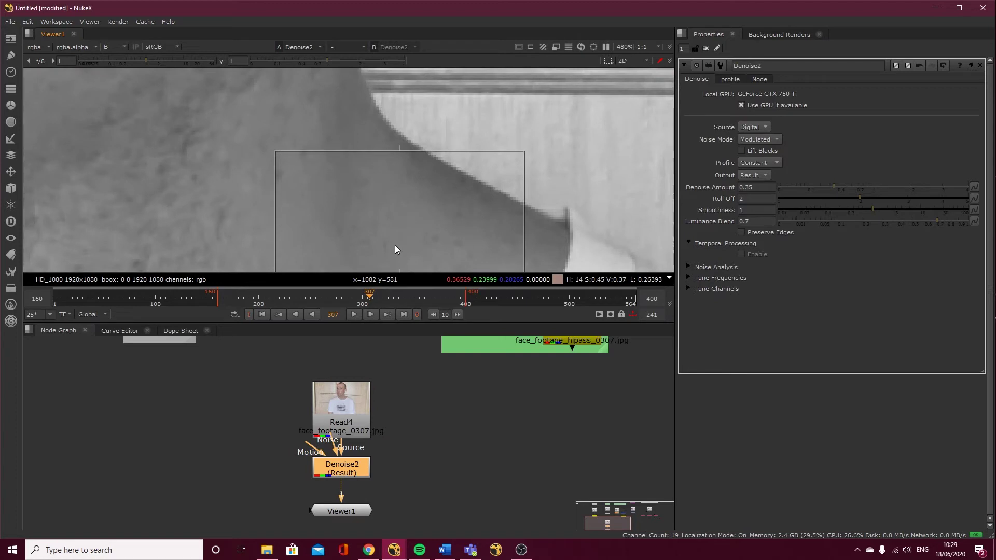
scroll(388, 226, "up", 4)
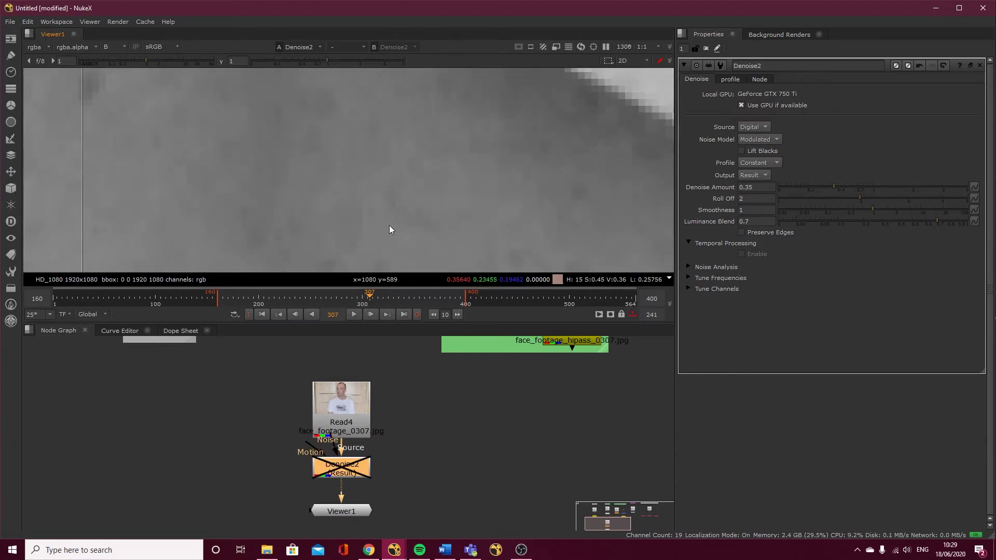
scroll(388, 223, "down", 5)
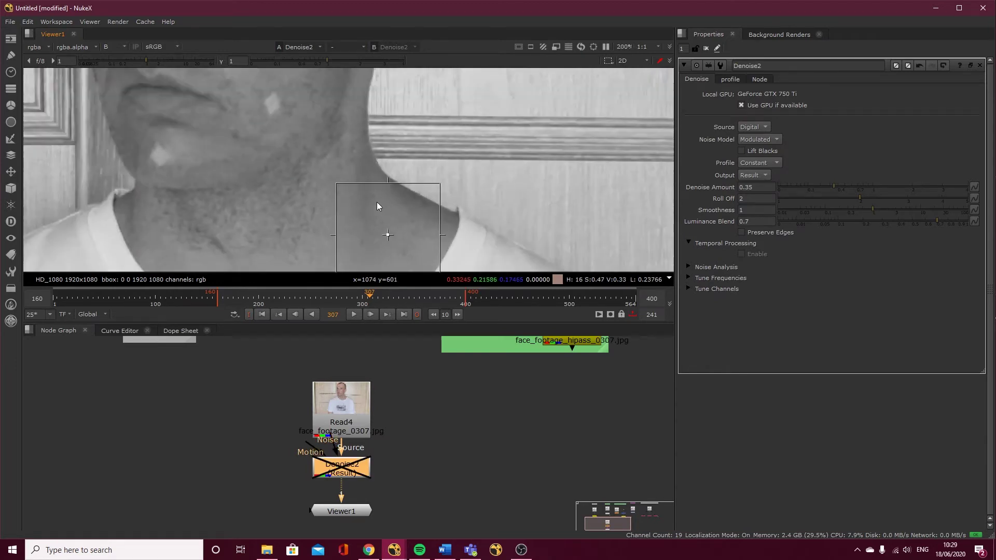
scroll(390, 191, "down", 2)
scroll(331, 129, "up", 2)
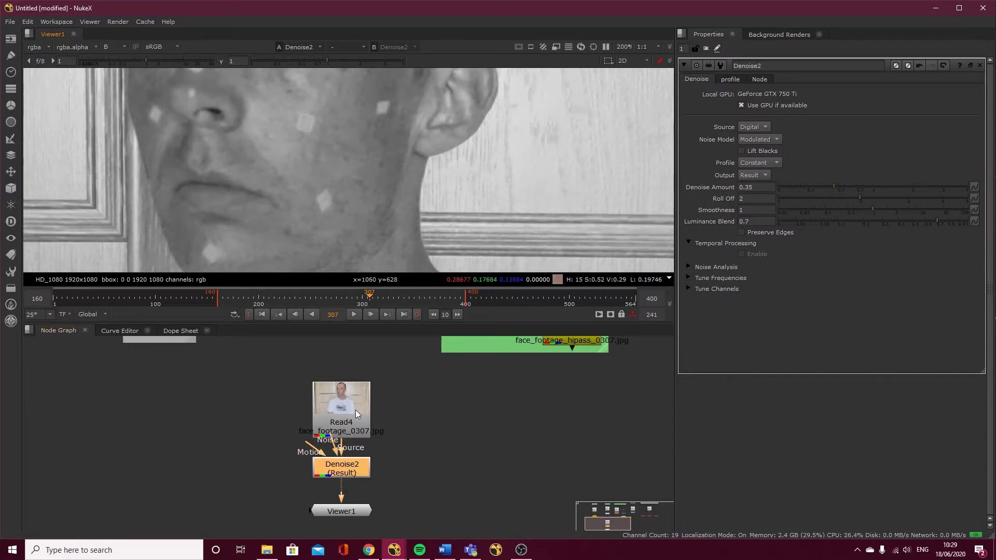
Look over the prepared node groups, from the image sequence and HiPass to the colour correction and channel separation
scroll(400, 457, "down", 3)
middle_click_drag(385, 447, 384, 438)
middle_click_drag(356, 407, 358, 431)
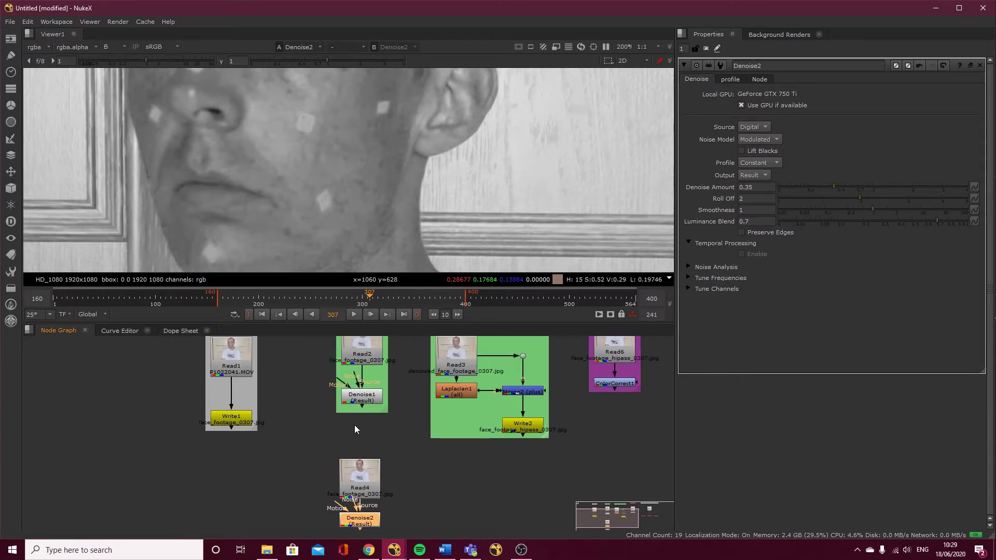
scroll(359, 430, "down", 5)
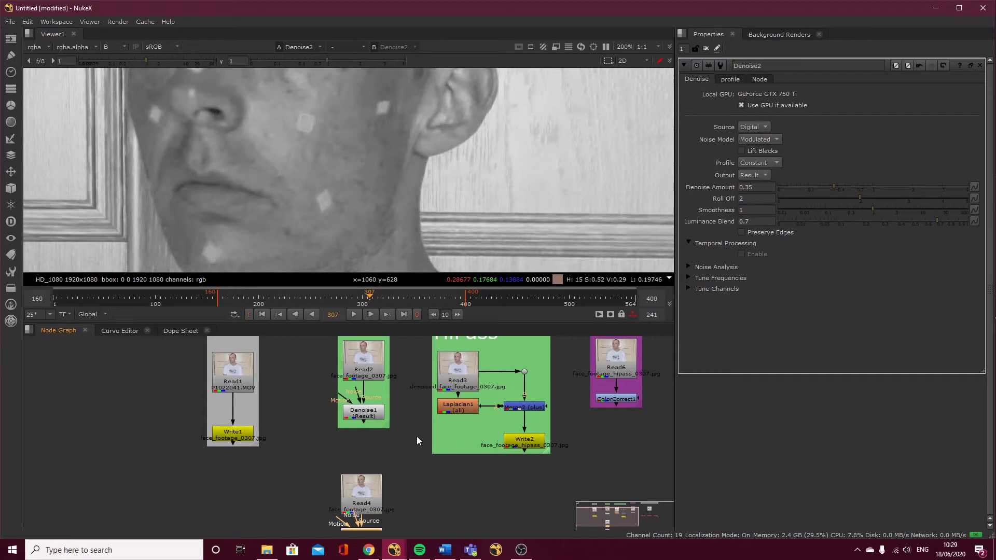
middle_click_drag(527, 448, 400, 436)
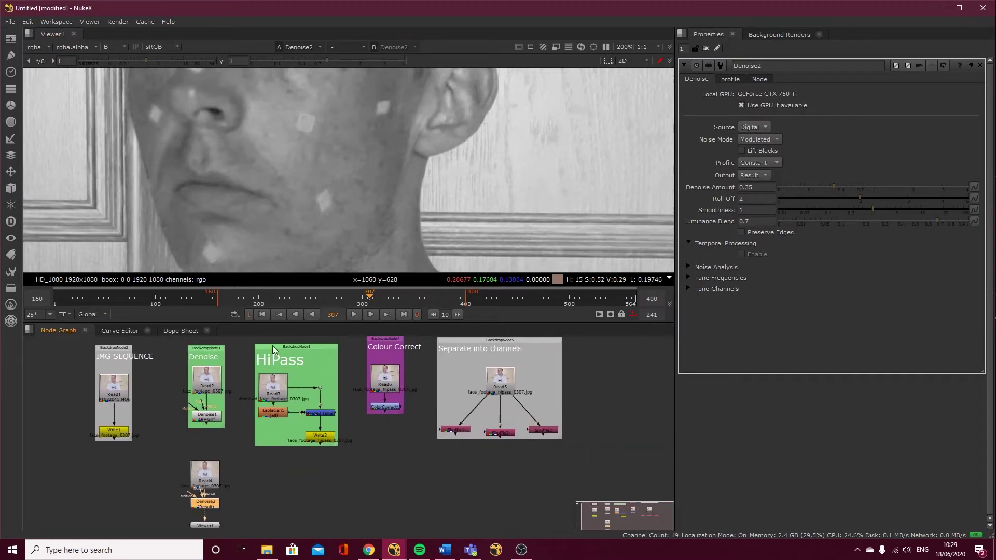
left_click(214, 359)
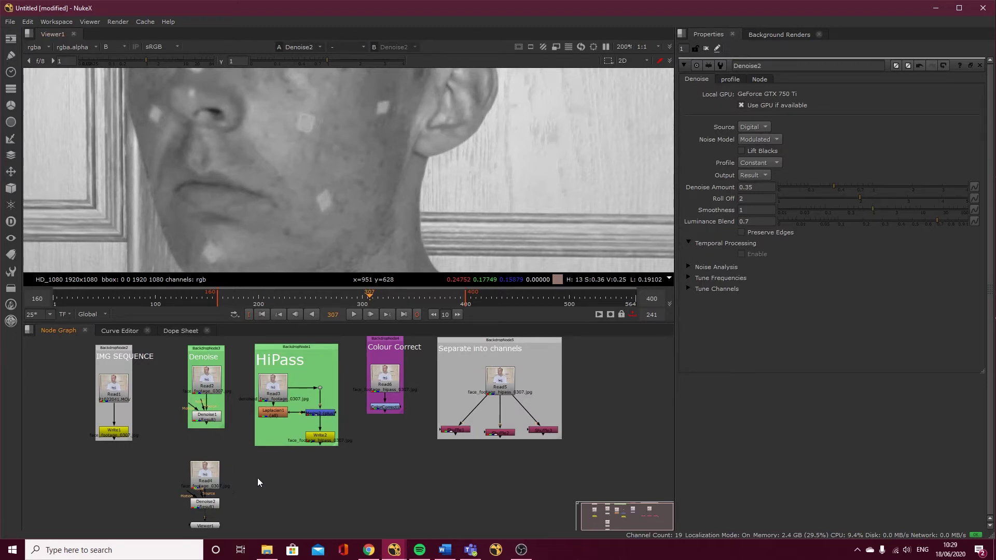
Add a Write node between Denoise2 and Viewer1
scroll(244, 475, "up", 3)
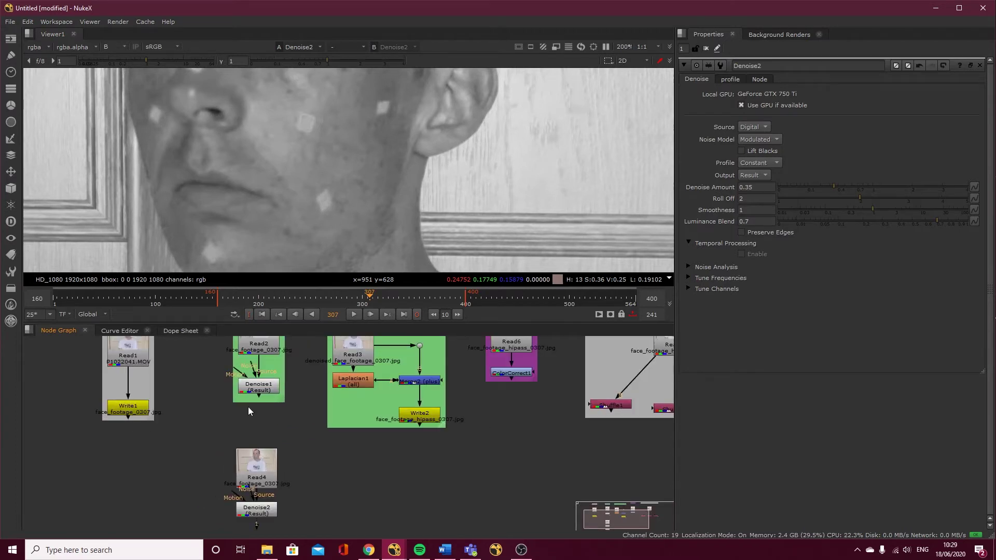
scroll(260, 414, "up", 2)
scroll(282, 493, "down", 2)
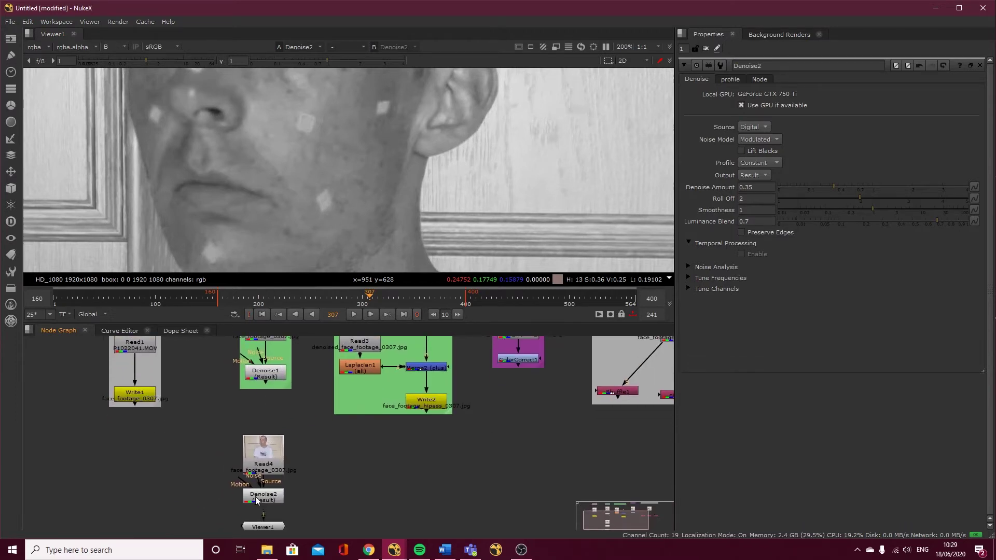
key("w")
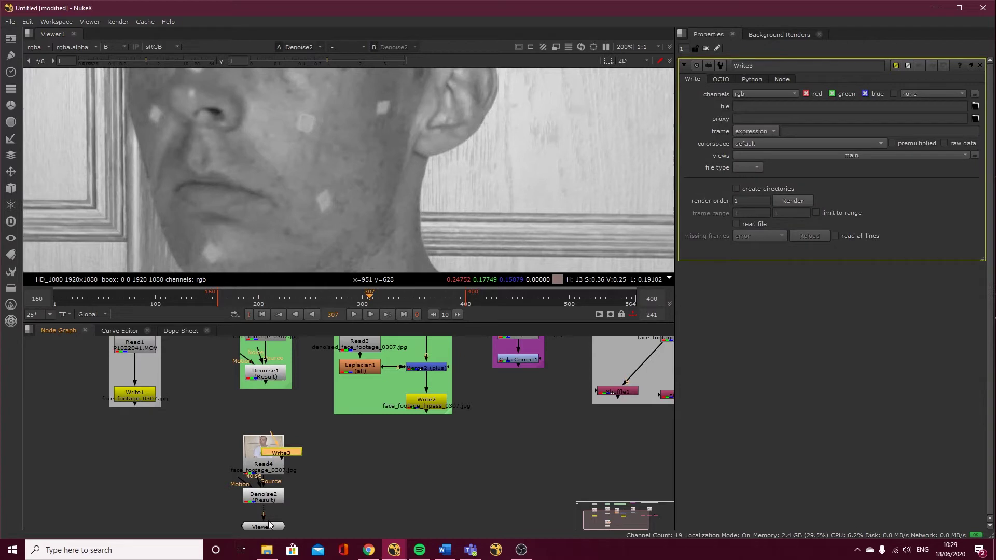
left_click(265, 514)
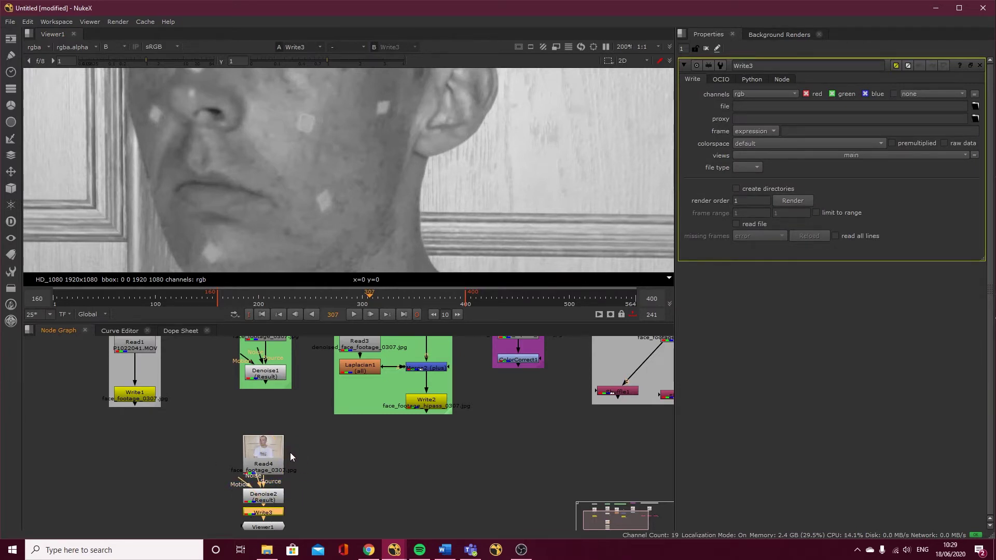
Duplicate the HiPass group's denoised footage Read node beside Read4, place Viewer1 beneath the copy, and view it in full colour
left_click(304, 378)
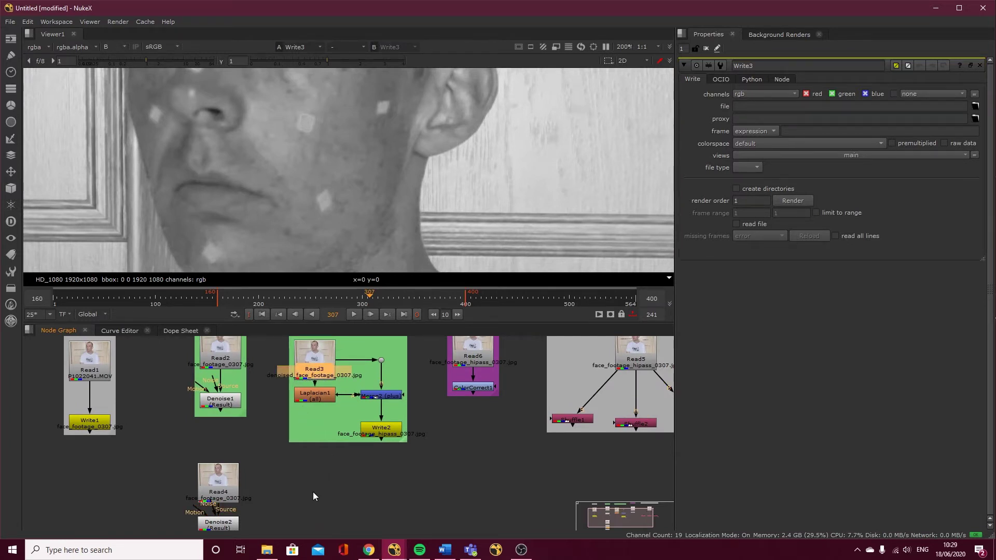
key("ctrl+v")
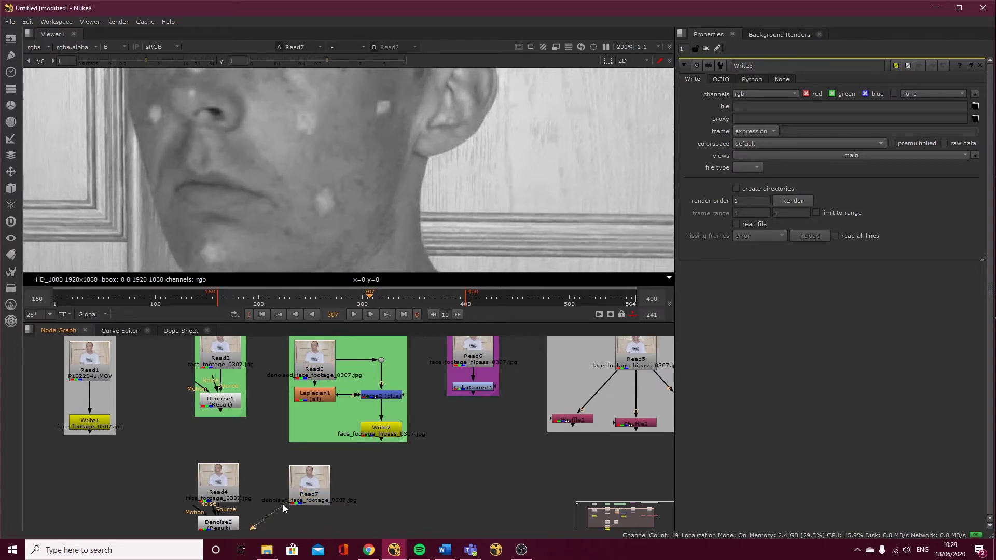
middle_click_drag(289, 505, 247, 459)
left_click_drag(207, 503, 298, 497)
key("b")
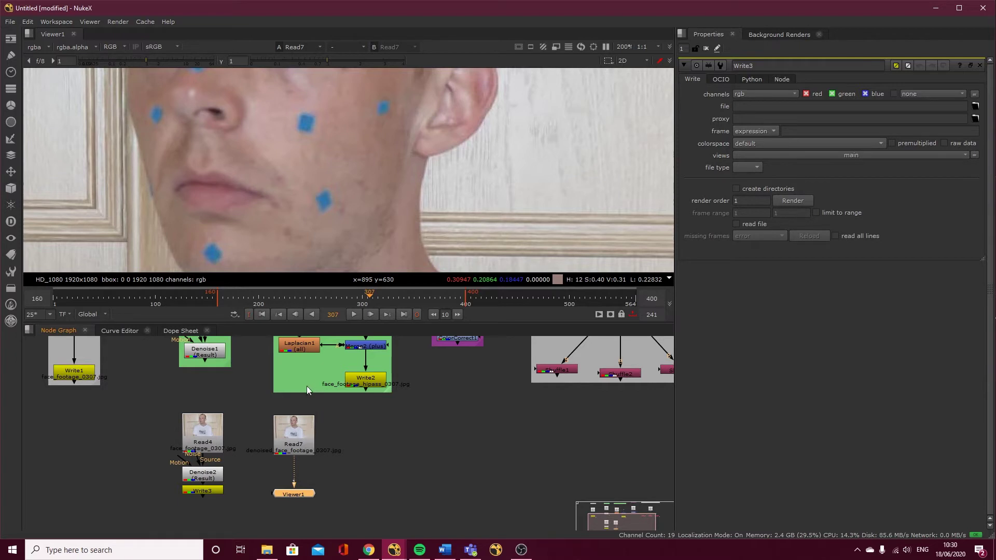
Connect the HiPass group's Merge node to Viewer1 as a second input and compare its sharpened result with the denoised footage
middle_click_drag(297, 425, 300, 434)
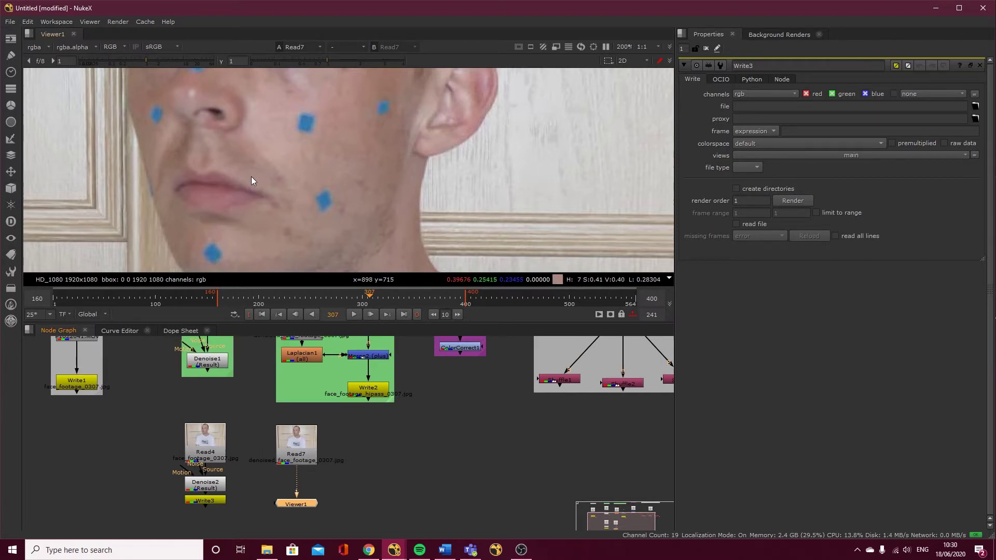
middle_click_drag(319, 385, 319, 476)
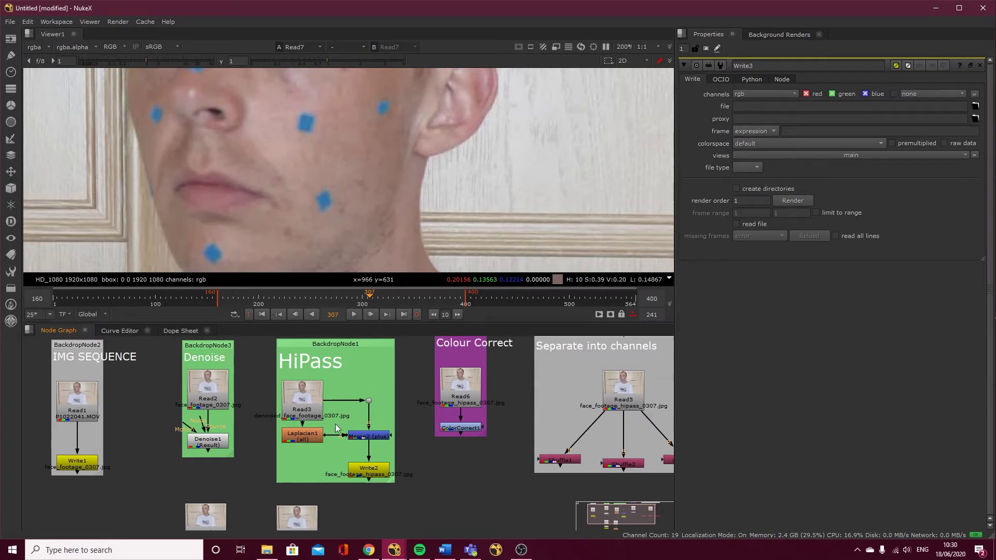
middle_click_drag(337, 469, 315, 425)
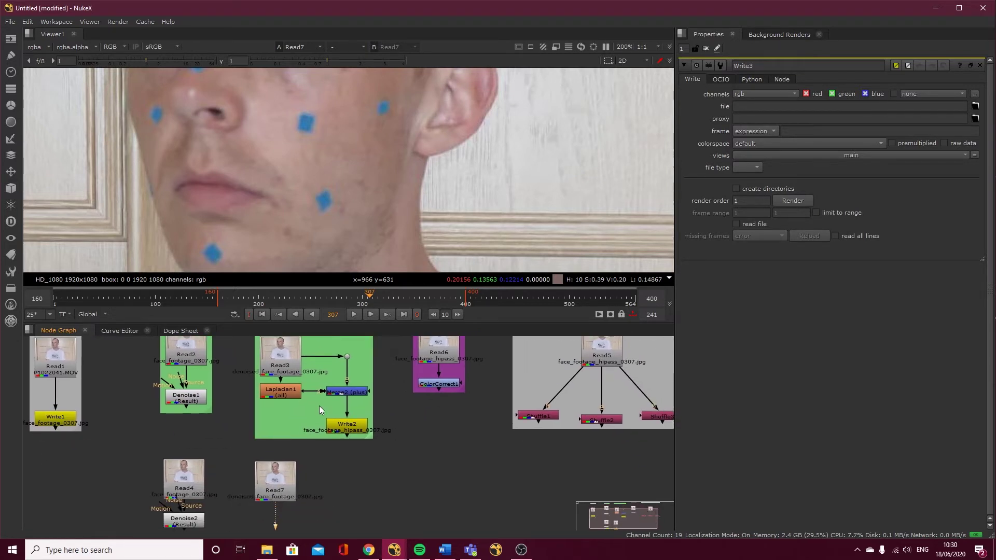
left_click_drag(276, 525, 343, 394)
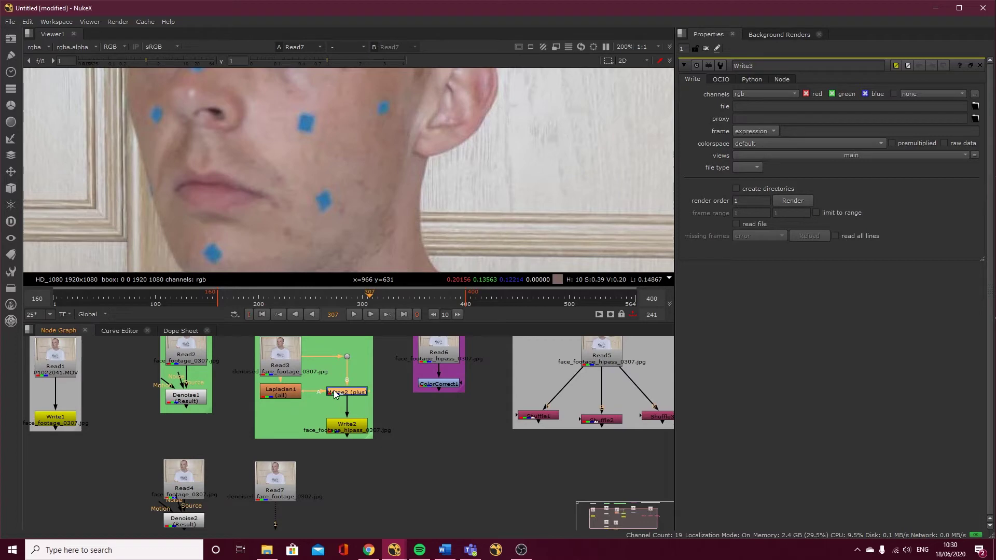
key("1")
scroll(307, 167, "down", 5)
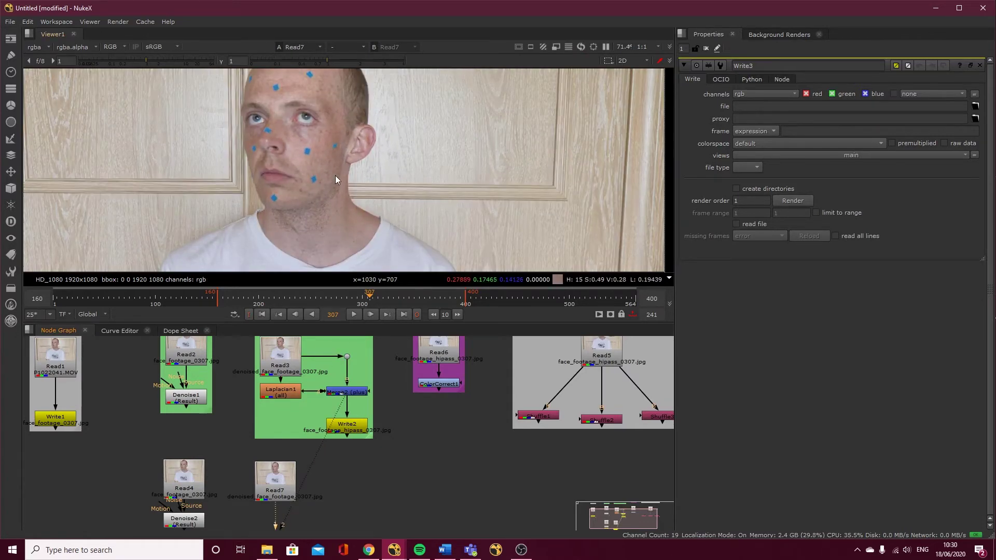
scroll(315, 156, "up", 3)
key("2")
scroll(313, 154, "up", 3)
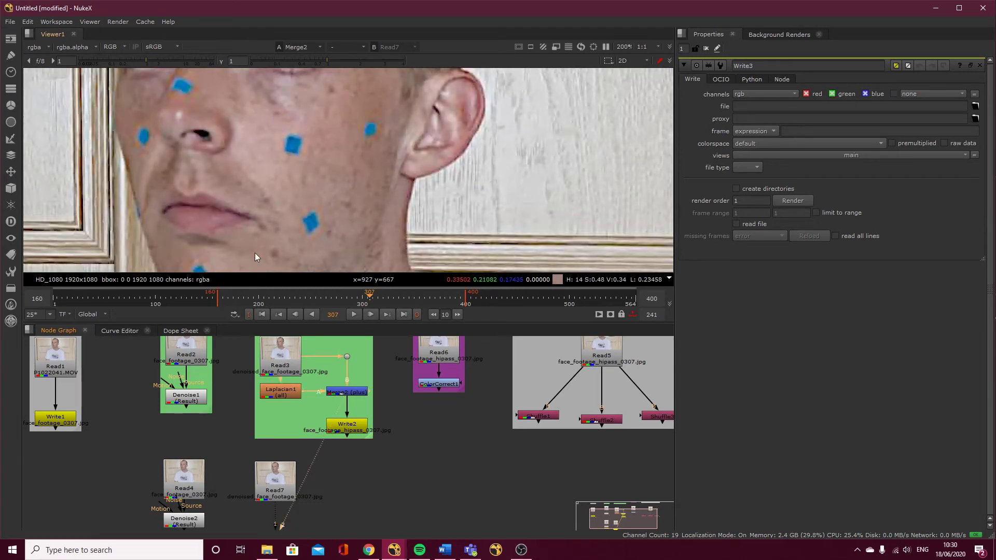
key("1")
middle_click_drag(332, 456, 321, 368)
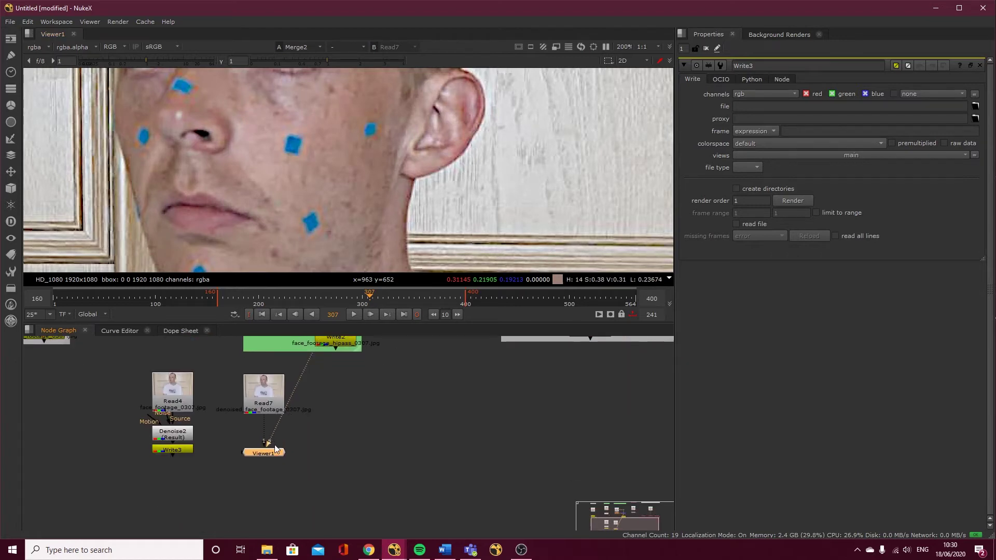
Disconnect the HiPass Merge from Viewer1, switch back to the denoised footage, and fit the full frame in the viewer
left_click_drag(275, 444, 297, 430)
key("1")
left_click(266, 409)
scroll(313, 174, "down", 2)
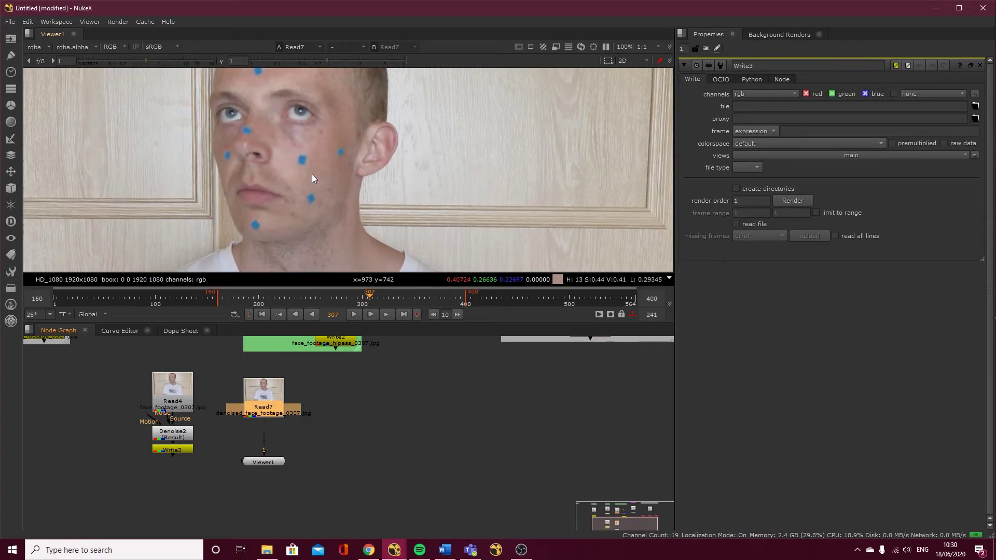
key("f")
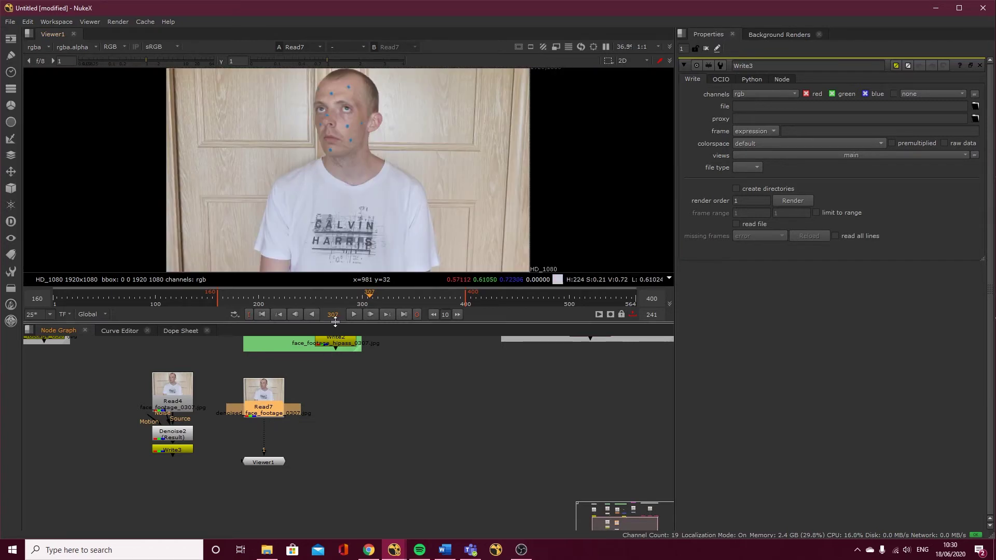
Enlarge the viewer area and insert a Laplacian node between Read7 and Viewer1
left_click_drag(335, 323, 334, 367)
key("f")
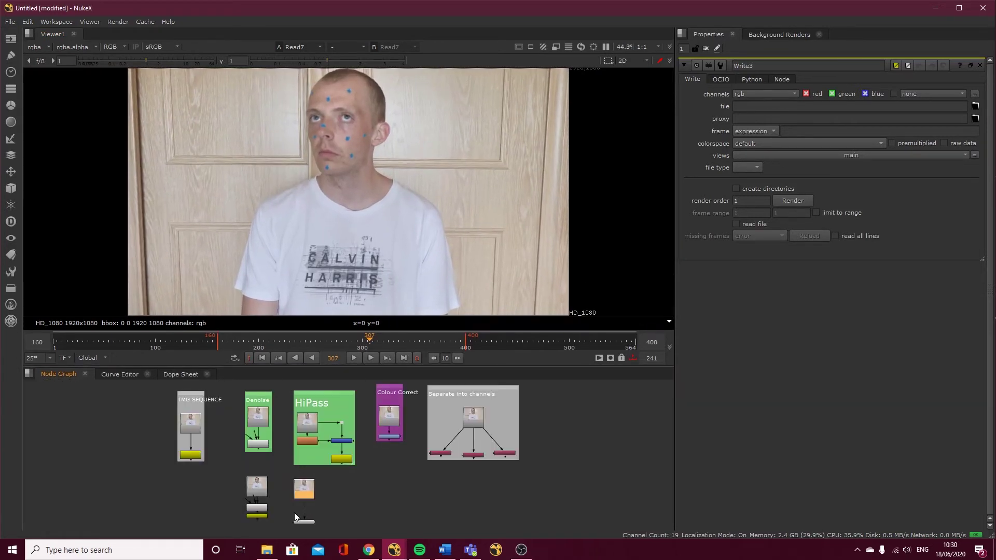
scroll(294, 513, "up", 5)
middle_click_drag(334, 491, 328, 467)
left_click(346, 466)
key("Tab")
type("lap")
key("Return")
left_click_drag(346, 472, 301, 474)
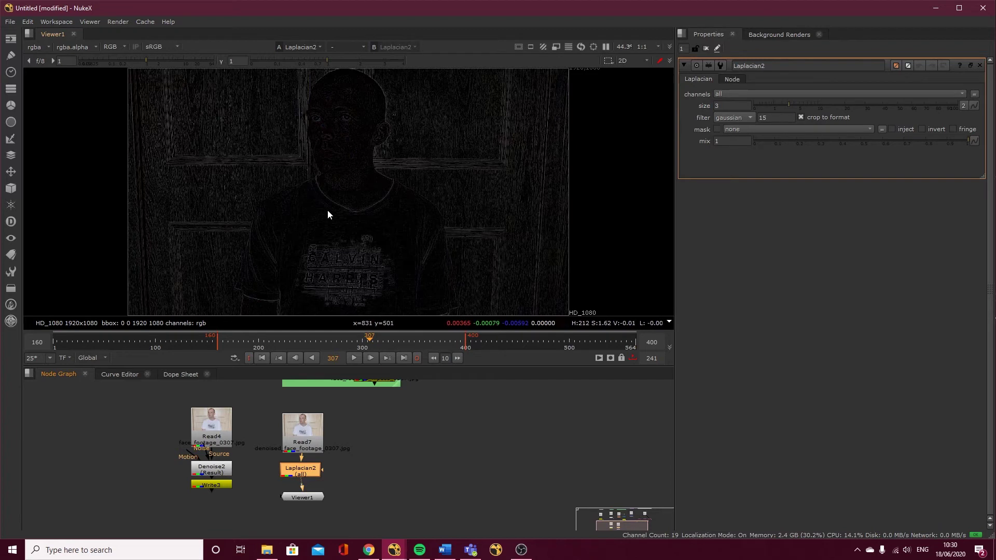
Move Laplacian2 aside, then add a Blur node fed by Read7 and a Merge node with Blur1 as A and Read7 as B
left_click_drag(301, 470, 275, 469)
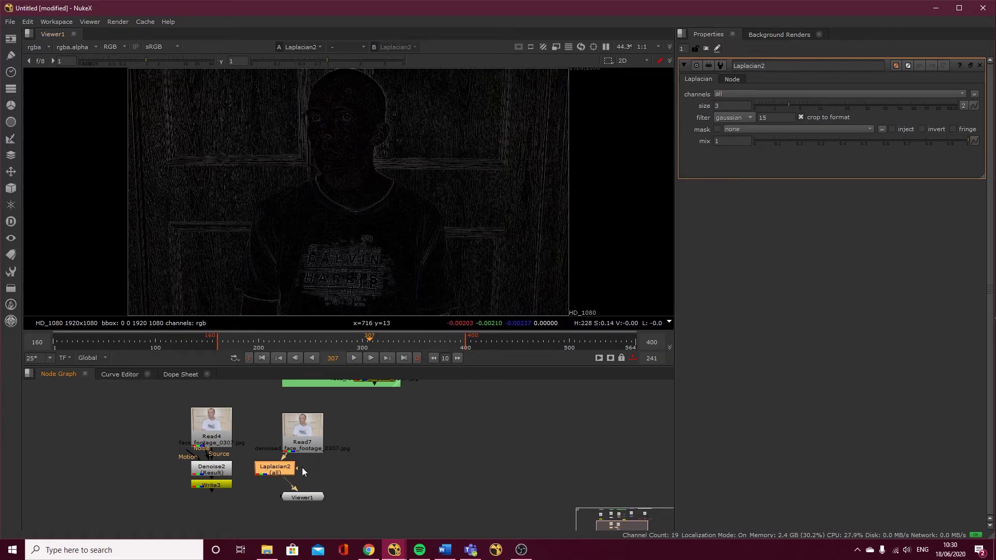
left_click(363, 453)
key("b")
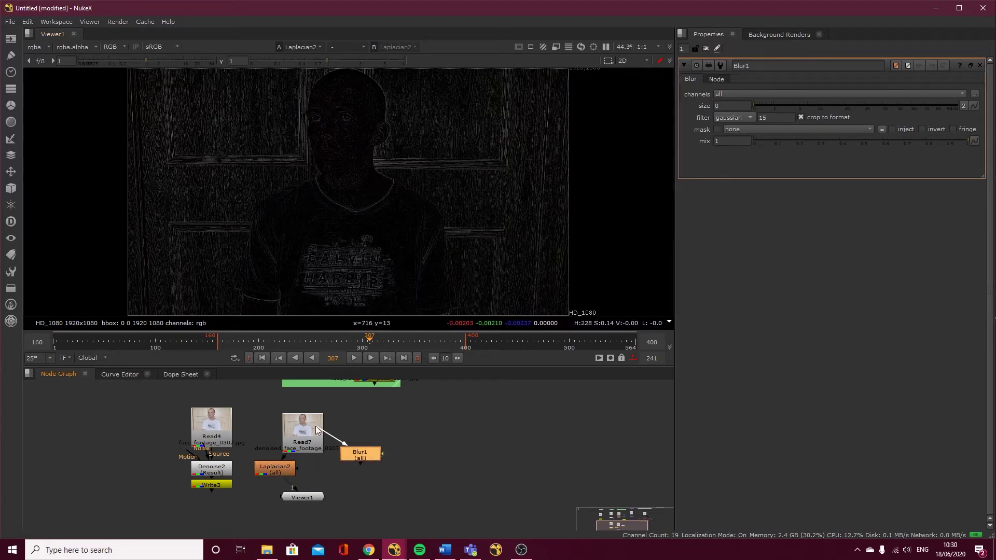
left_click(413, 472)
key("m")
left_click_drag(397, 472, 360, 476)
left_click_drag(427, 460, 311, 436)
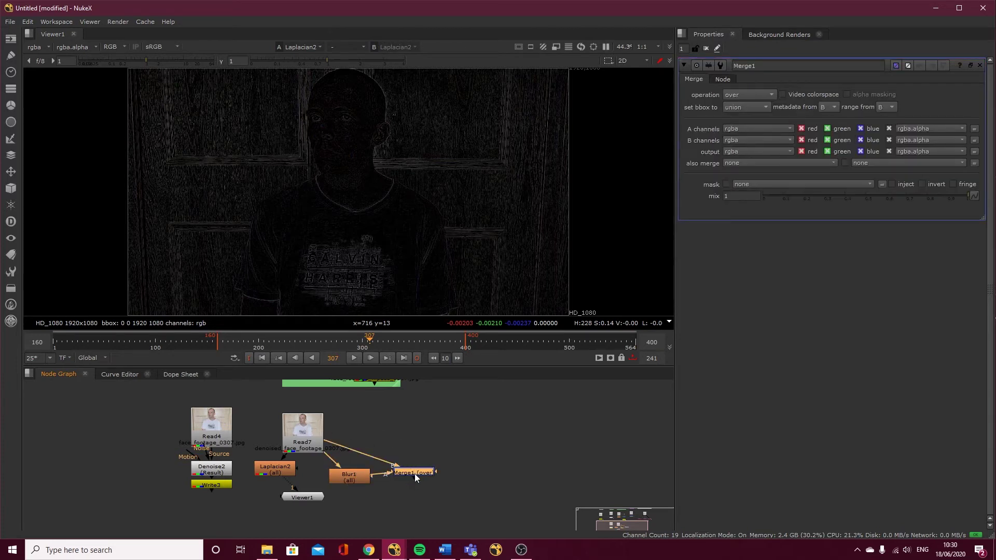
Set Blur1's size to 8.2, view Merge1, and set its operation to minus
left_click(344, 471)
double_click(344, 471)
left_click_drag(797, 107, 812, 109)
left_click(423, 471)
key("1")
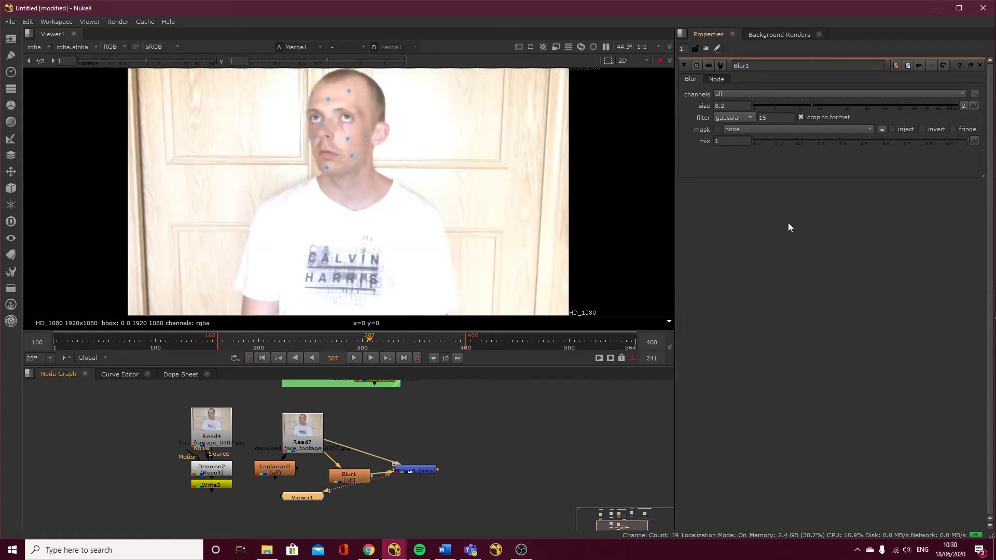
double_click(415, 471)
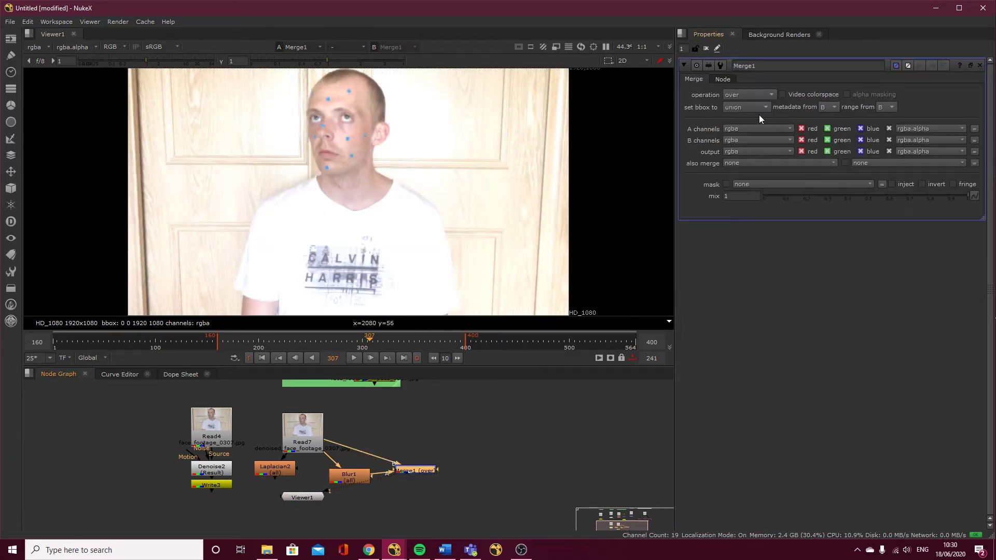
left_click(753, 95)
left_click(756, 215)
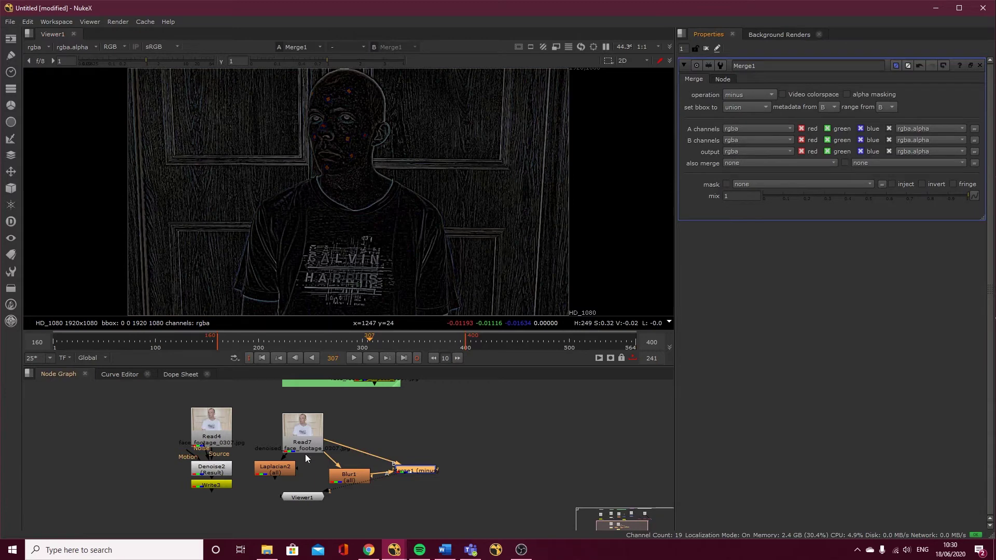
Move Viewer1 beneath the Merge node and compare Laplacian2's output with Merge1's as two viewer inputs
left_click_drag(301, 497, 389, 512)
left_click(276, 472)
key("1")
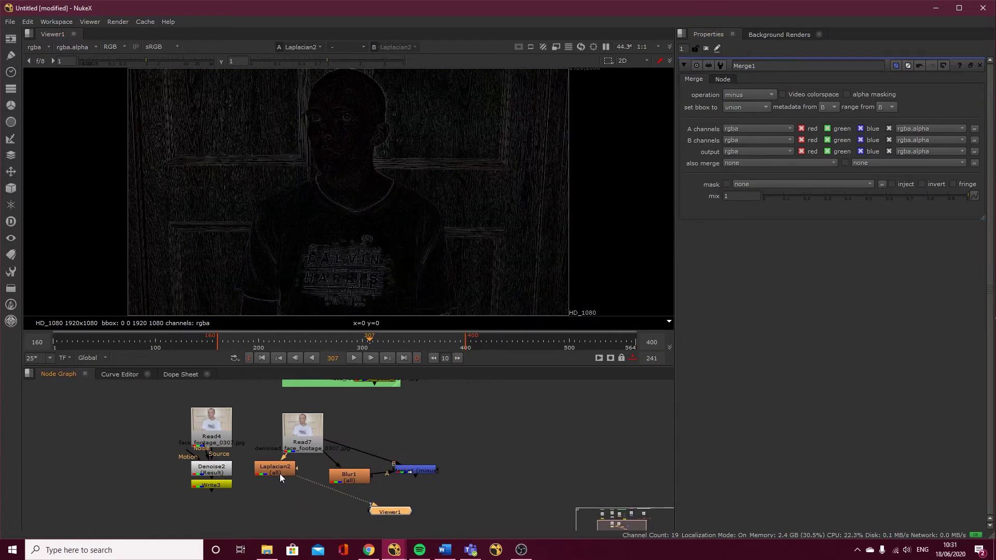
left_click(416, 473)
key("2")
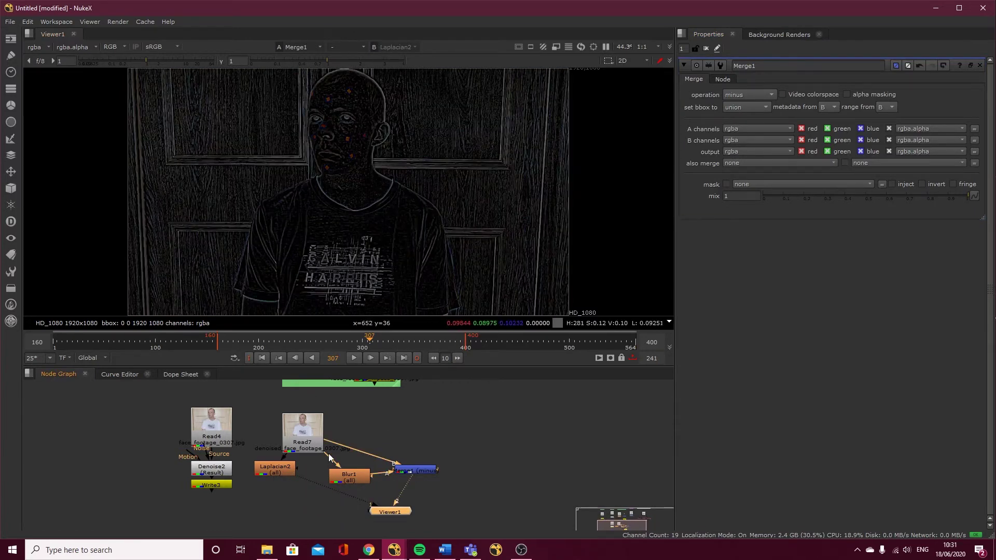
Set Blur1's size to 3.1 and line the node up between Laplacian2 and Merge1
left_click(352, 477)
left_click_drag(807, 103, 790, 100)
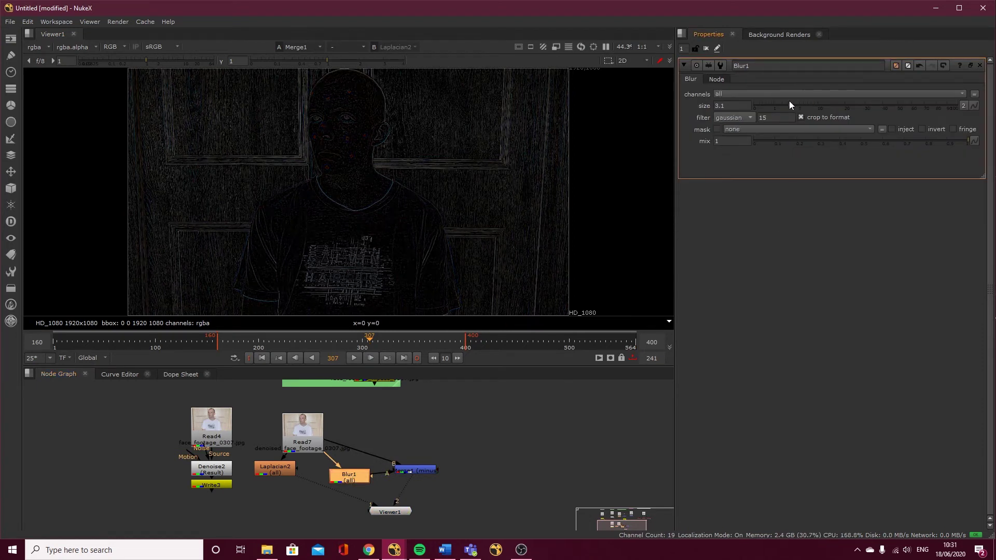
left_click_drag(335, 478, 322, 471)
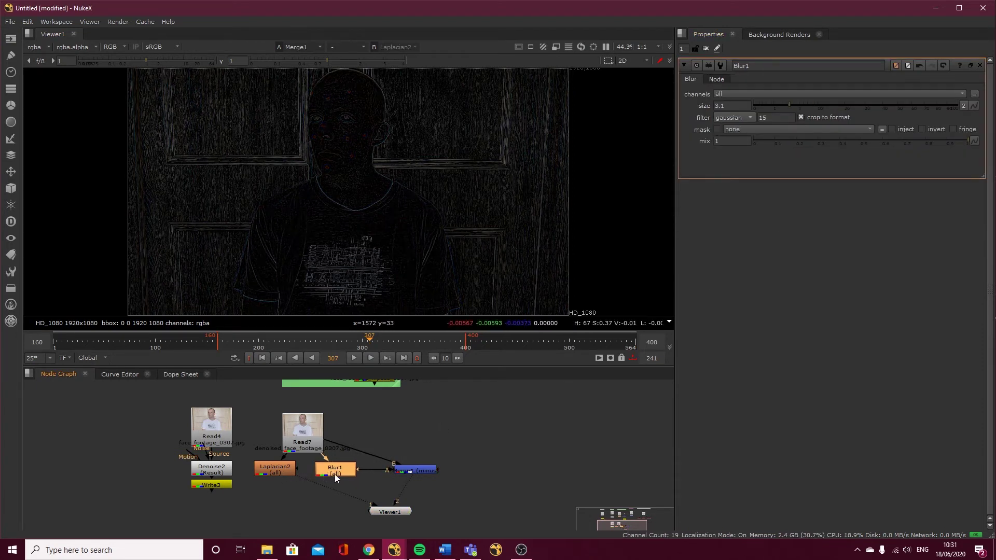
View Blur1's output with its size raised to 16.5, then view Merge1 and lower the blur size again
key("1")
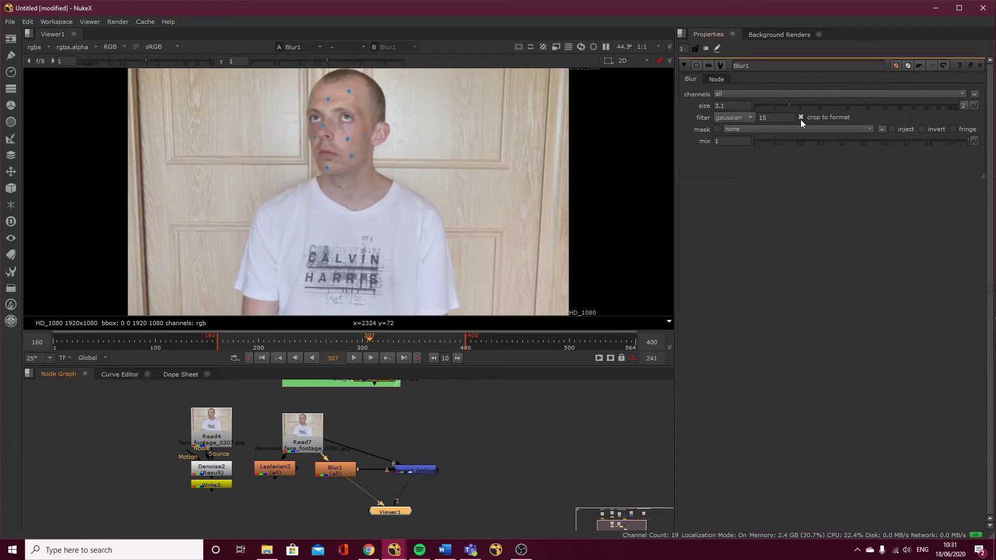
left_click_drag(797, 102, 837, 104)
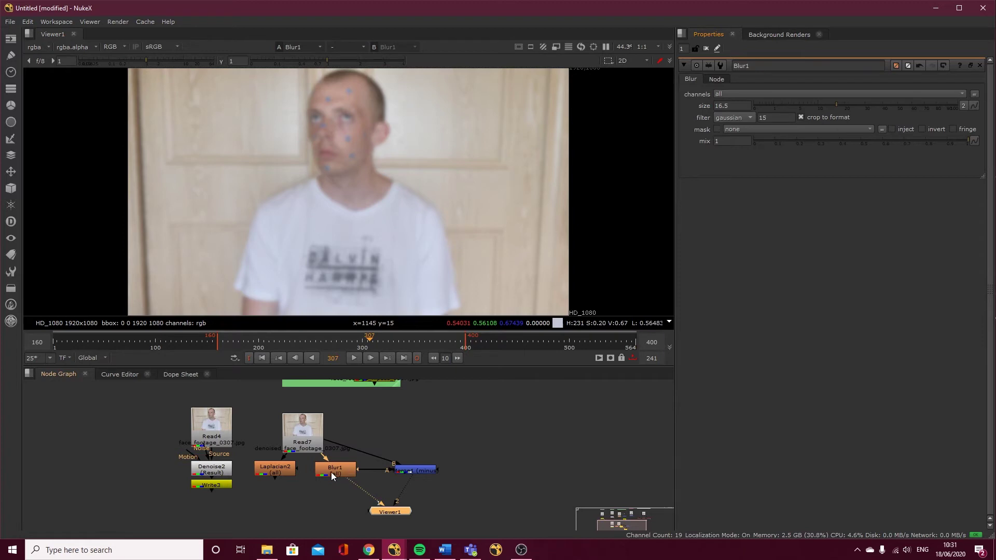
left_click(424, 470)
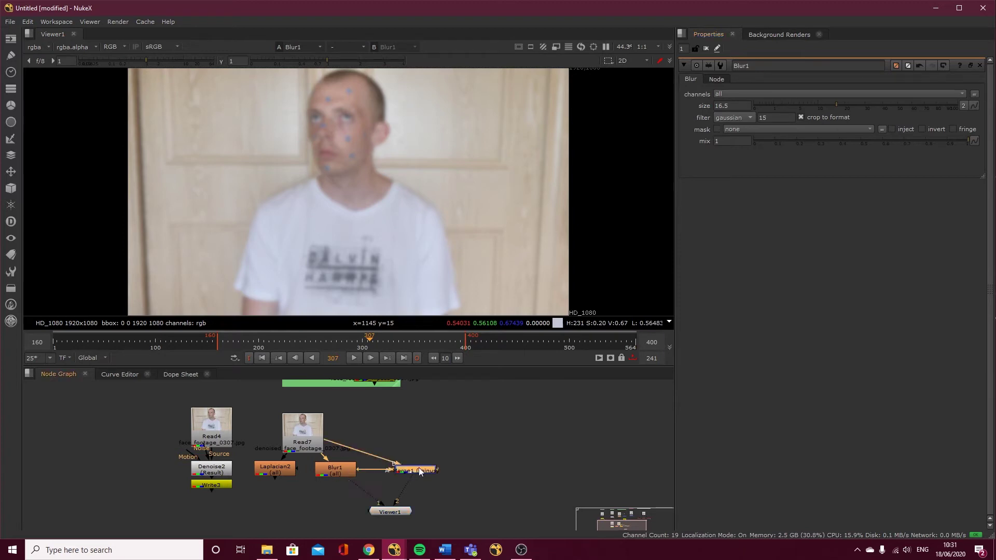
key("1")
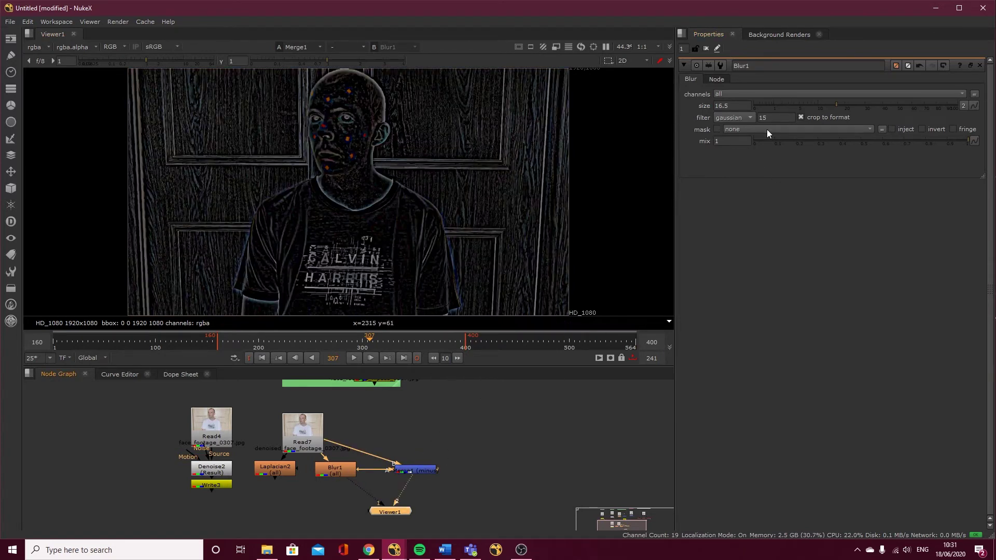
left_click_drag(836, 105, 814, 107)
Delete the Blur and Merge nodes, view Laplacian2 beneath Read7, and place Viewer1 directly under it
left_click_drag(485, 487, 306, 476)
key("Delete")
key("1")
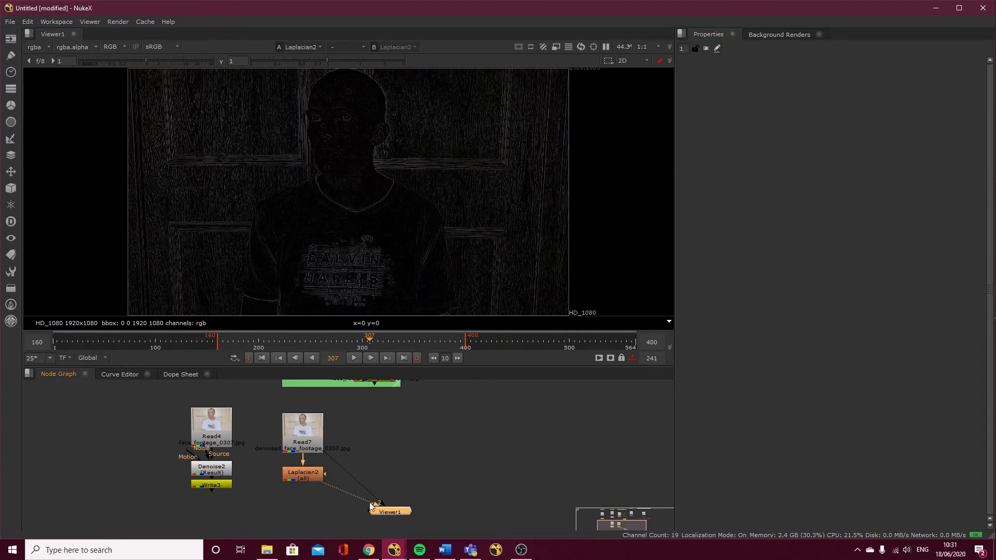
scroll(394, 481, "down", 3)
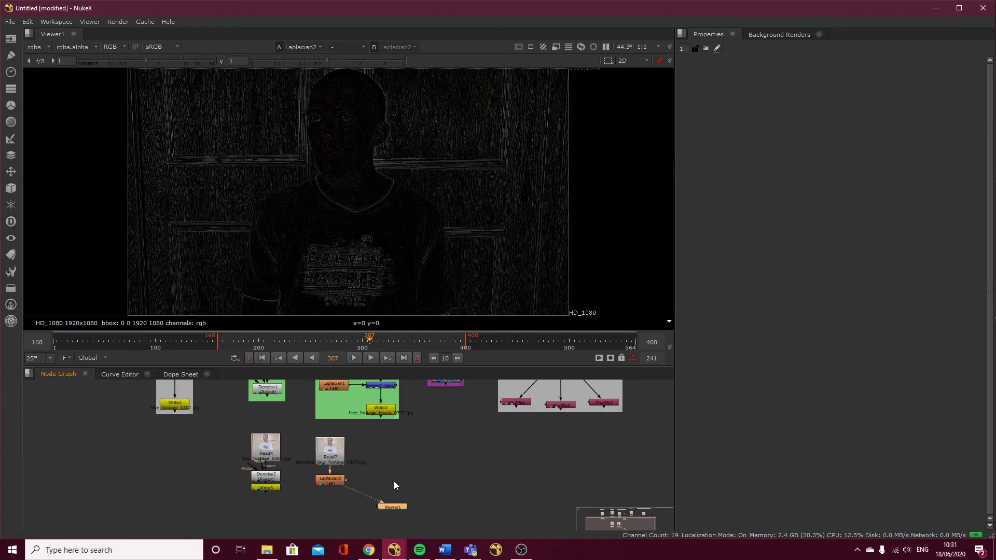
left_click_drag(339, 506, 330, 498)
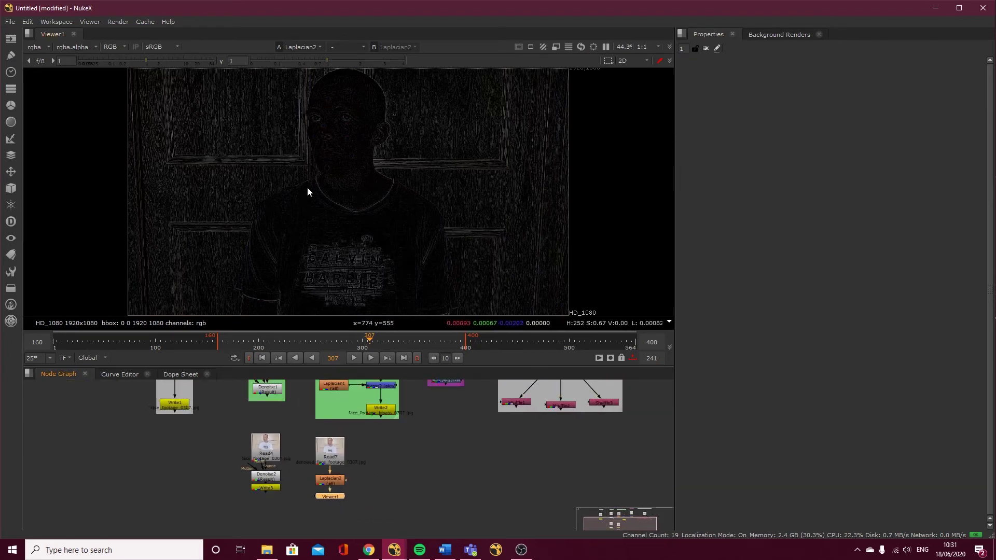
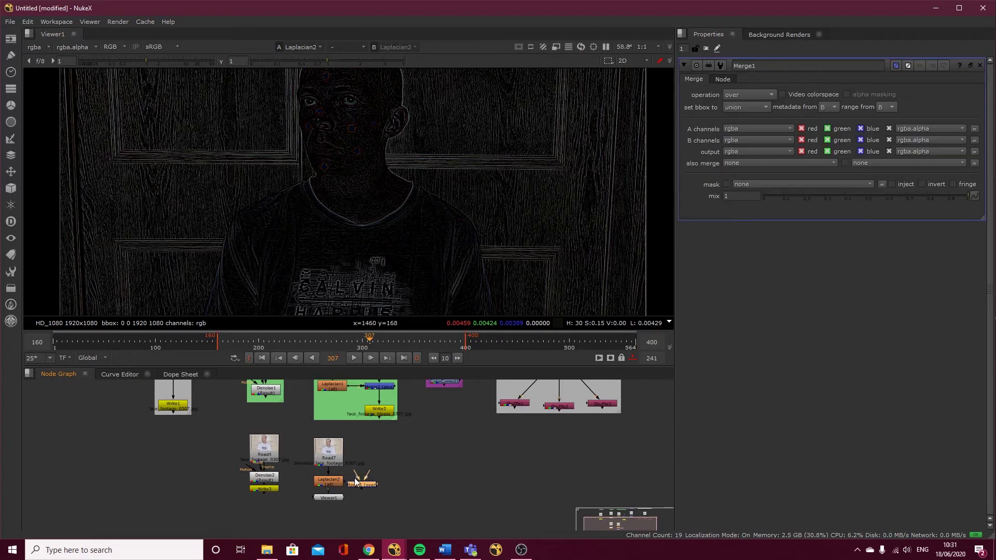
Connect Merge1's A input to Laplacian2 and its B input to Read7 through a Dot, and set the operation to plus
left_click_drag(356, 480, 330, 452)
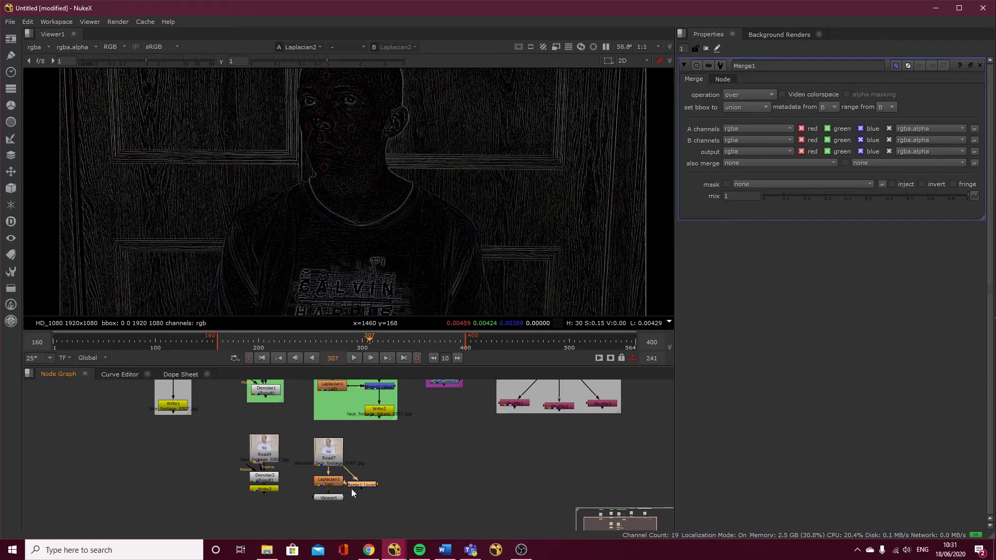
scroll(362, 482, "up", 5)
left_click_drag(365, 481, 404, 422)
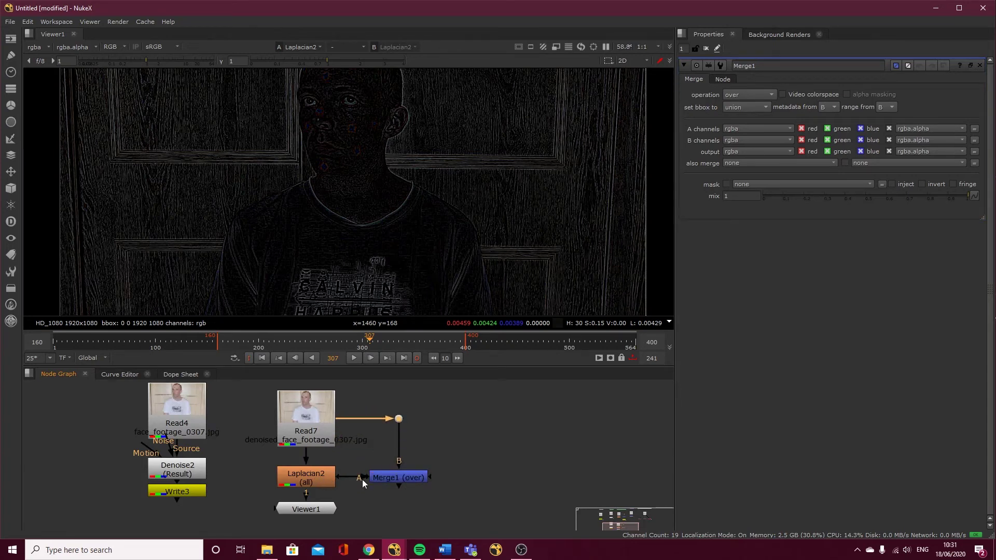
left_click(385, 478)
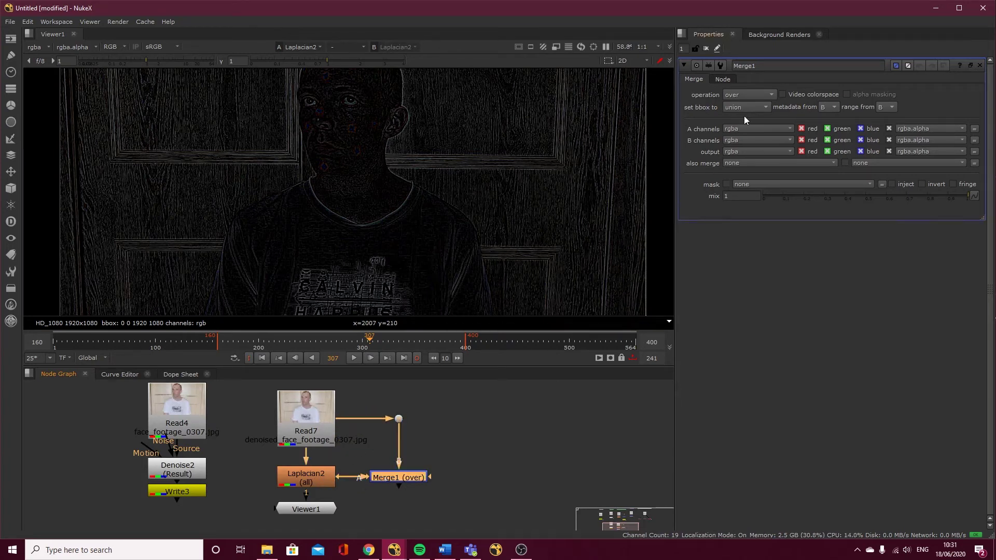
left_click(740, 94)
left_click(747, 266)
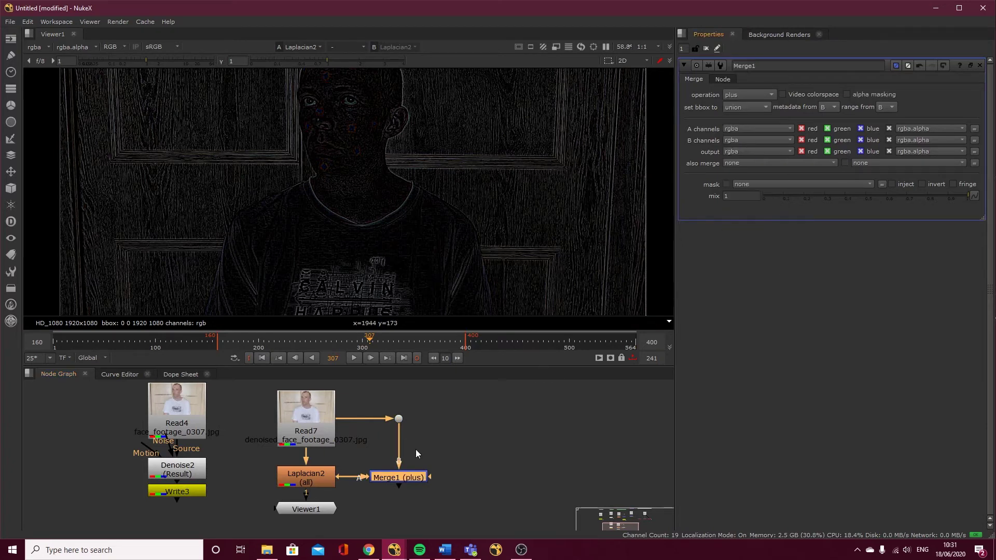
View Merge1 in Viewer1 placed beneath it, add Read7 as the second viewer input, and compare both on the face close up
key("1")
left_click_drag(307, 514, 399, 514)
left_click(331, 437)
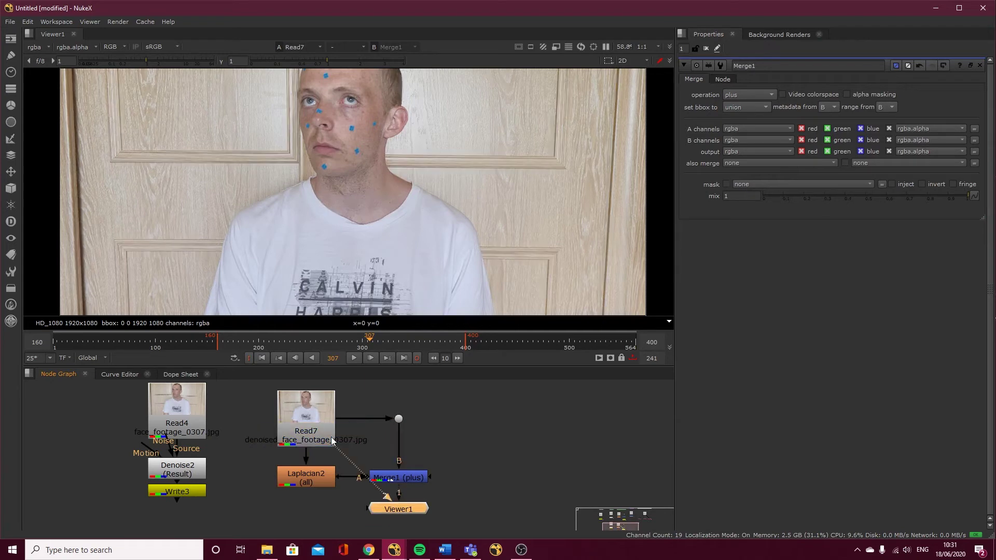
key("2")
scroll(339, 132, "up", 4)
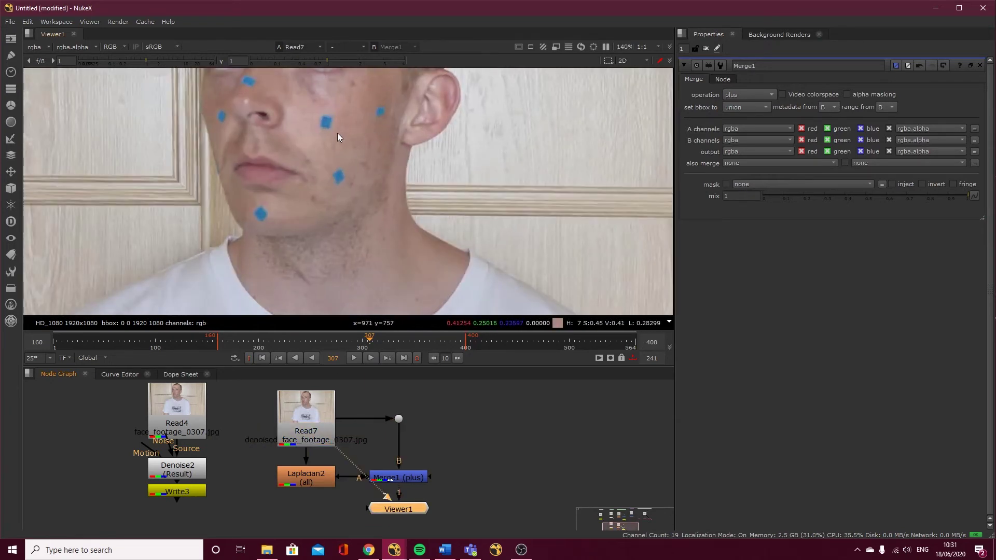
key("1")
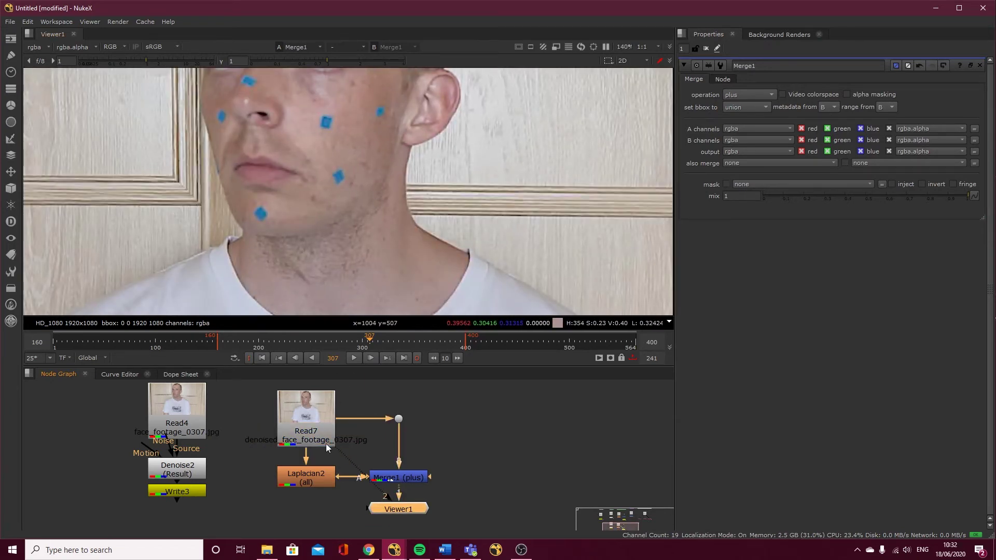
Set Laplacian2's size to 9.6 and disconnect Read7 from Viewer1
double_click(311, 481)
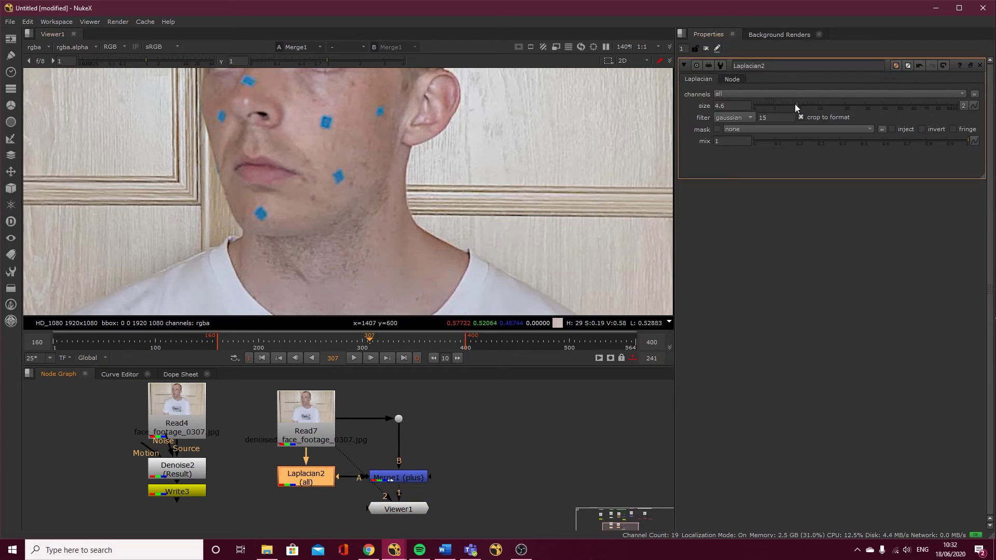
left_click_drag(794, 104, 818, 115)
scroll(365, 177, "down", 2)
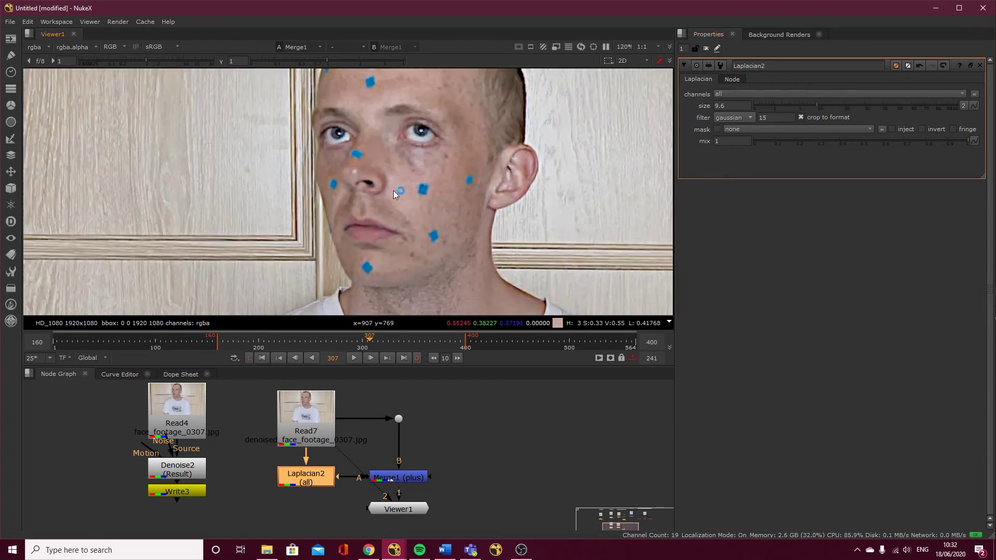
scroll(436, 424, "down", 1)
middle_click_drag(436, 425, 458, 419)
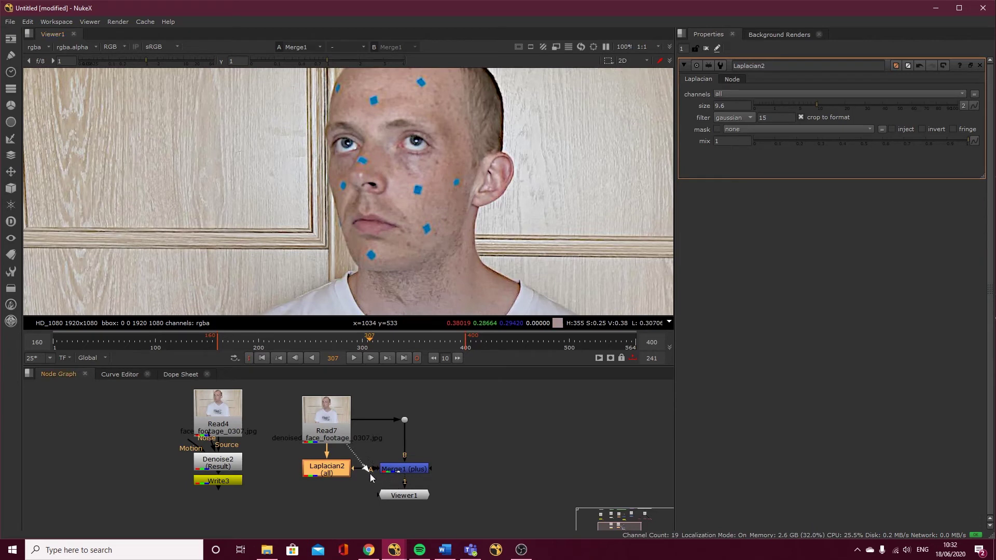
left_click(395, 507)
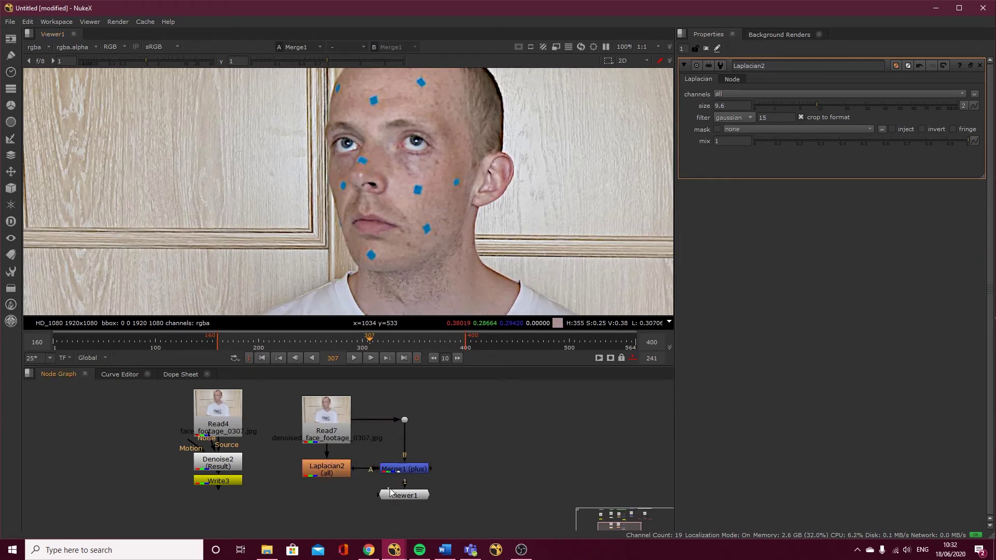
Add a Sharpen node, connect its input to Read7, and view its result in Viewer1
scroll(451, 434, "down", 3)
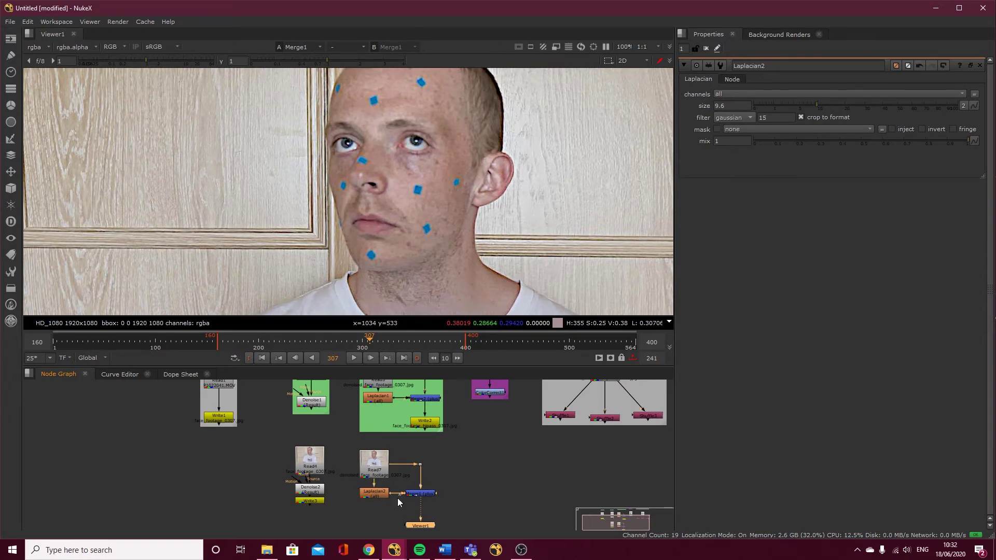
key("Tab")
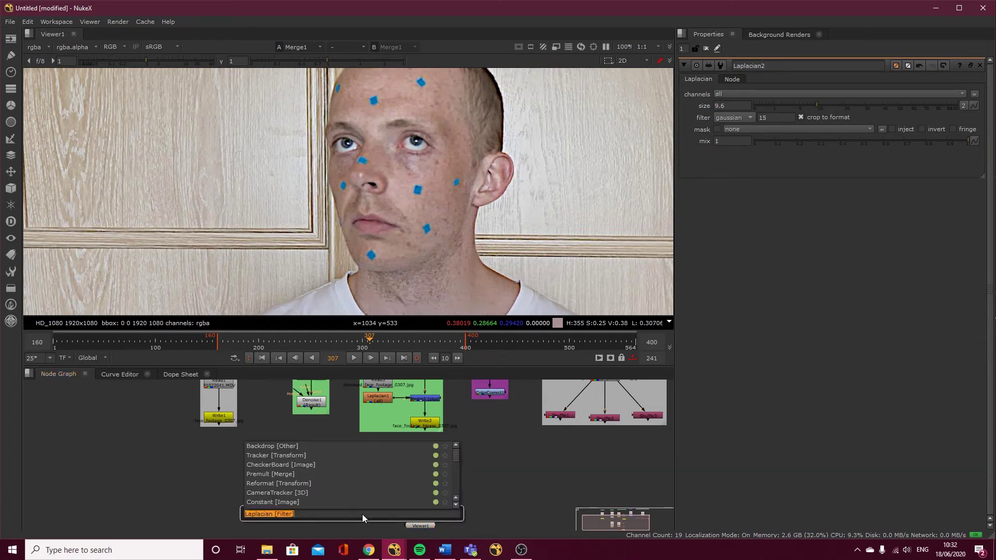
type("sha")
left_click(281, 456)
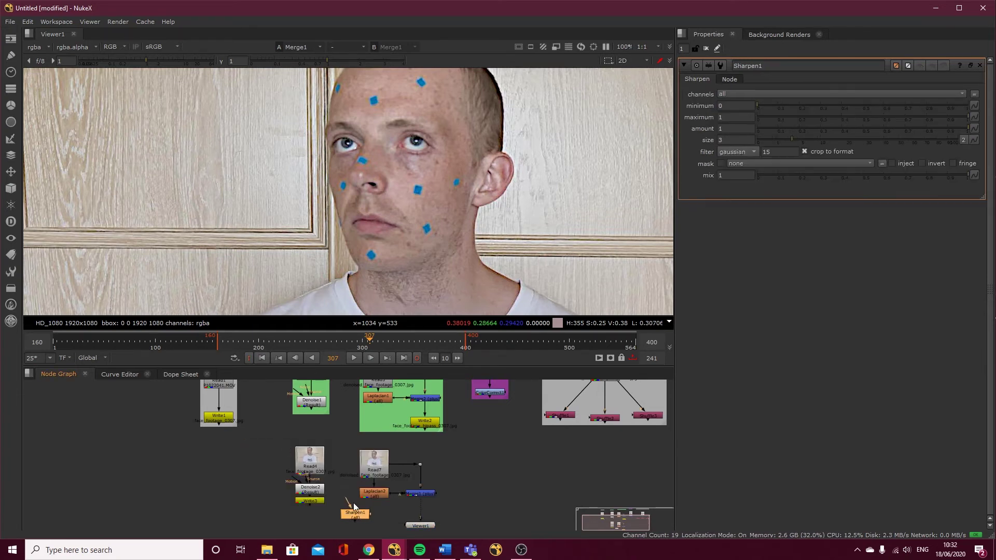
left_click_drag(356, 507, 374, 467)
key("1")
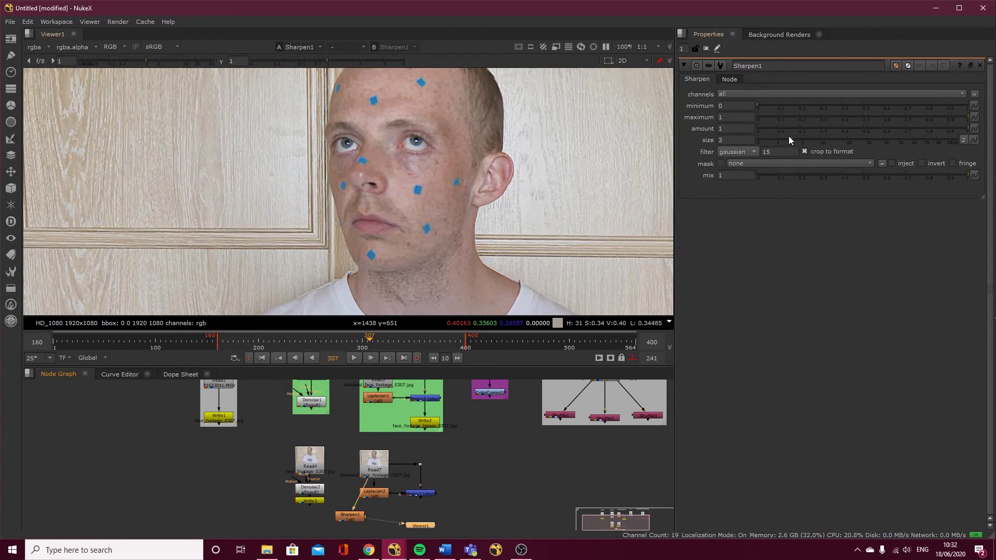
Raise the Sharpen node's size to 11.6
left_click_drag(789, 141, 811, 140)
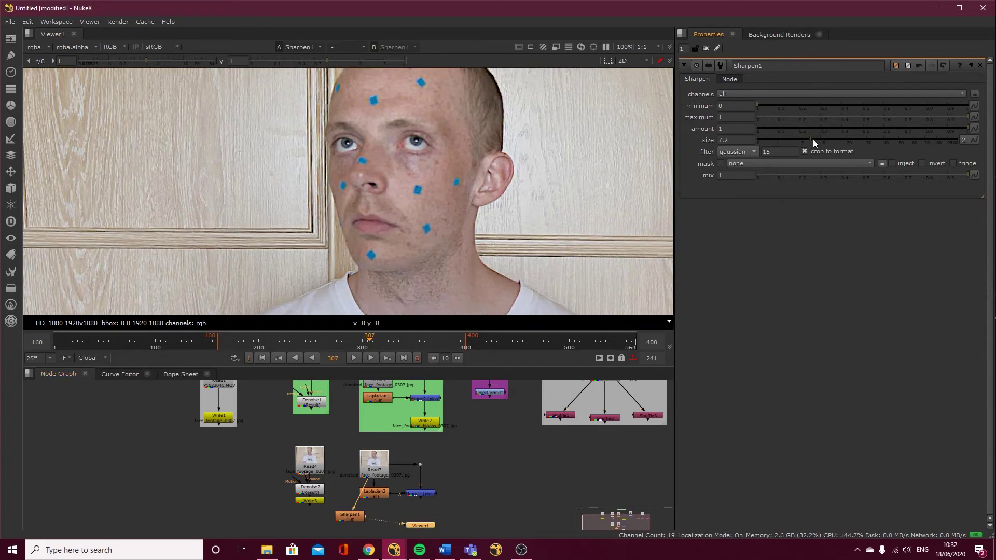
left_click(820, 141)
left_click_drag(766, 111, 758, 108)
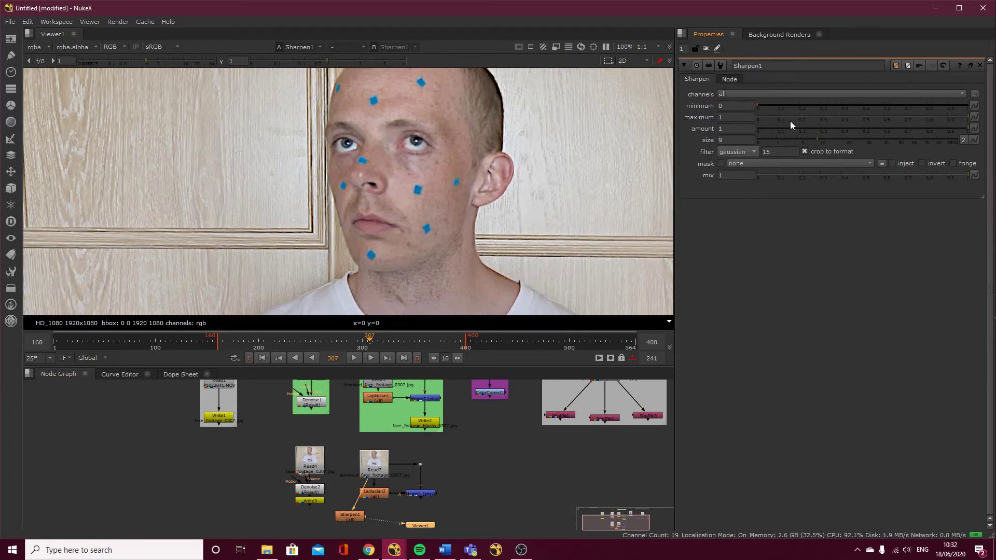
left_click(816, 140)
left_click_drag(816, 139, 827, 141)
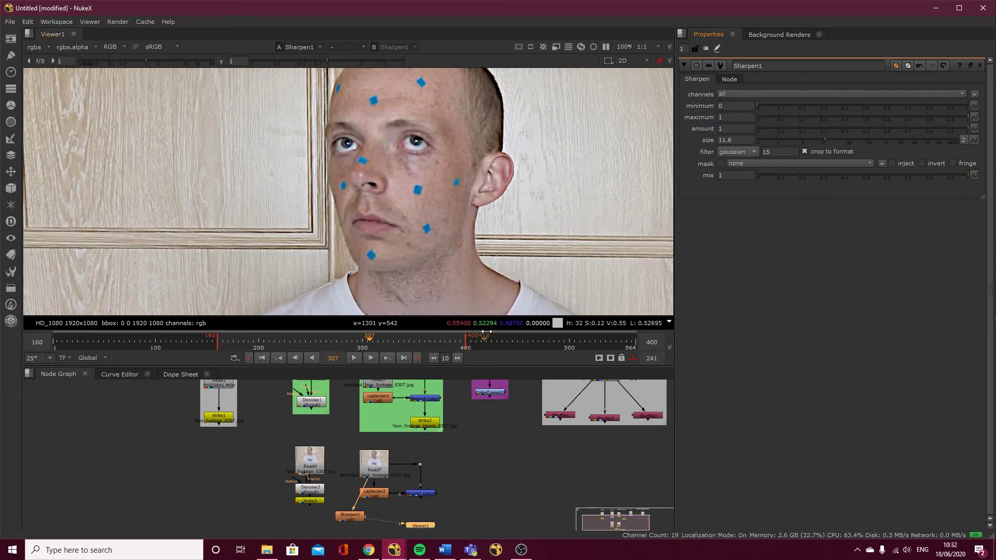
Delete the Sharpen node and view Merge1 in Viewer1 again
left_click(354, 519)
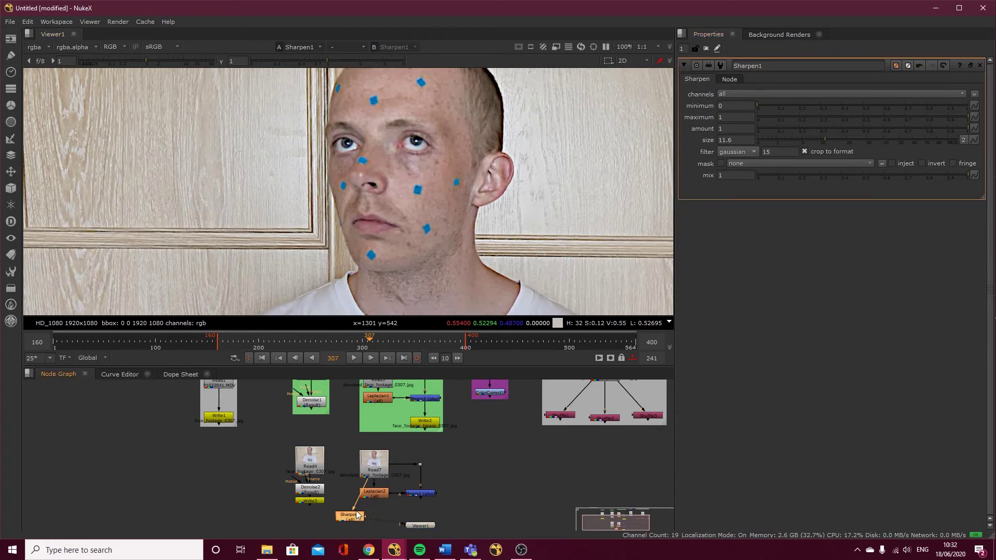
key("Delete")
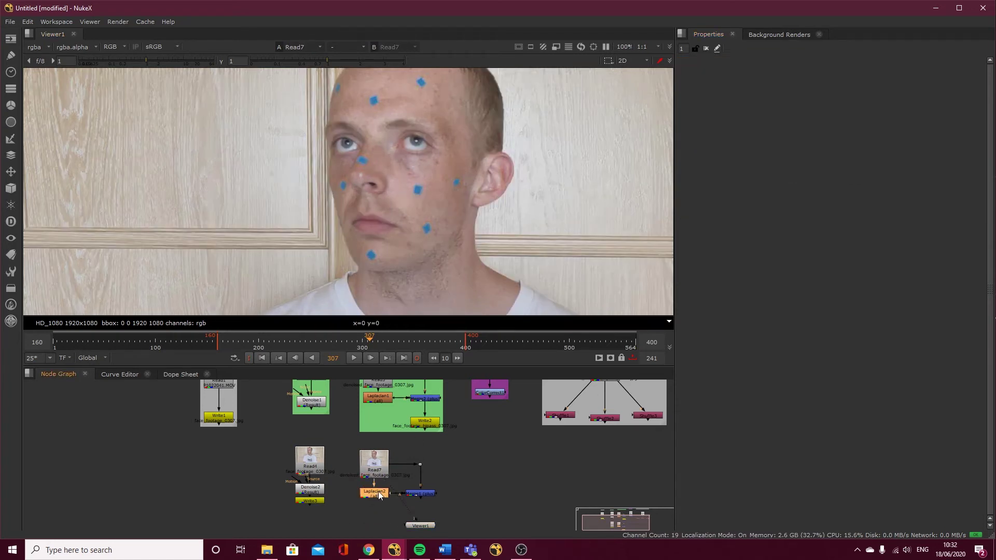
left_click(414, 497)
key("1")
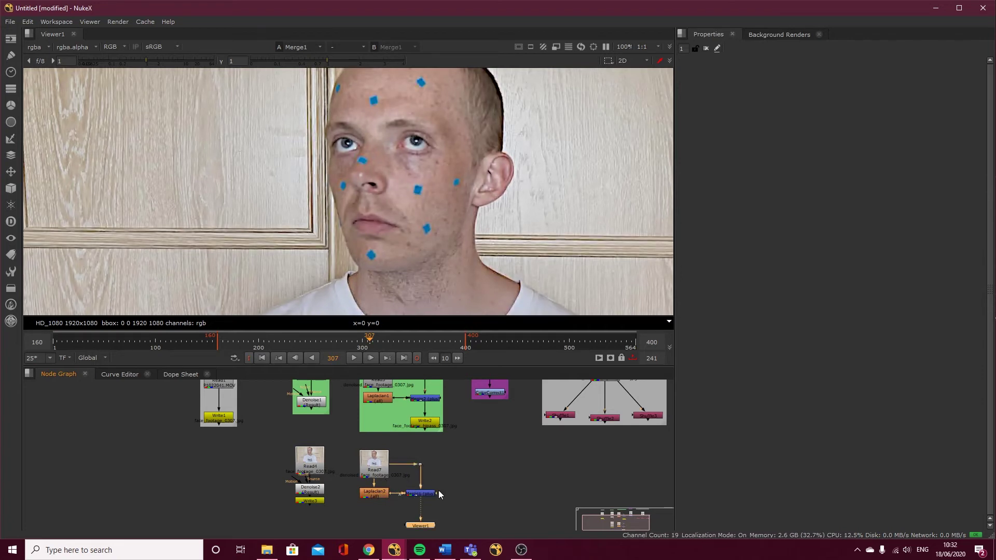
Duplicate Read6 (the face_footage_hipass sequence) into the empty area beside Merge1, view the copy in Viewer1, and place the viewer beneath it
scroll(414, 471, "up", 1)
scroll(416, 464, "up", 2)
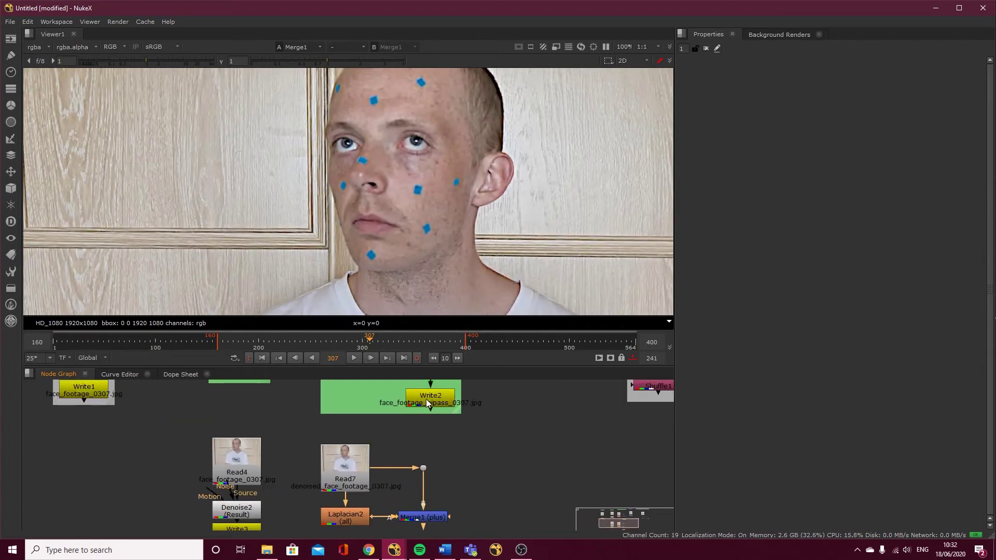
middle_click_drag(458, 475, 447, 420)
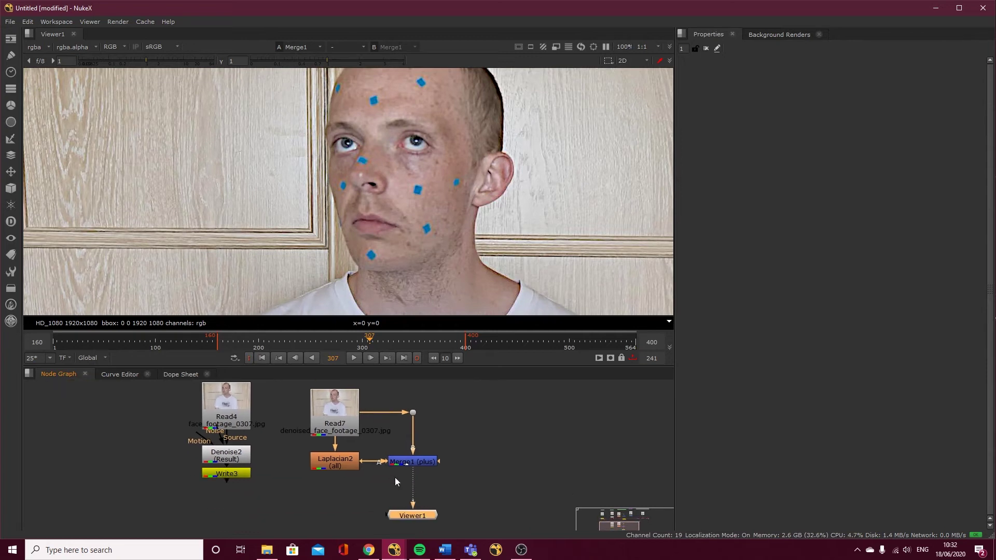
scroll(416, 472, "down", 3)
scroll(427, 456, "up", 2)
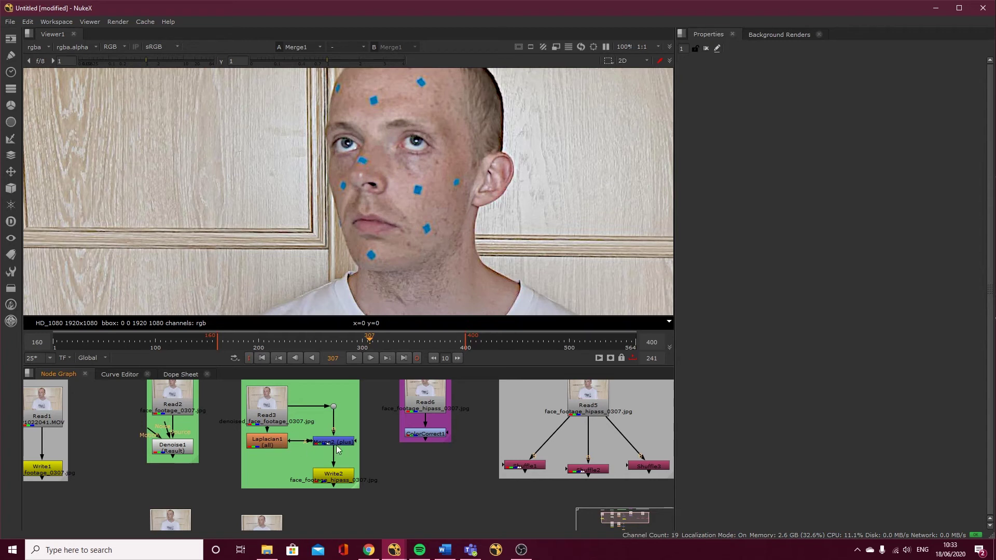
left_click(427, 403)
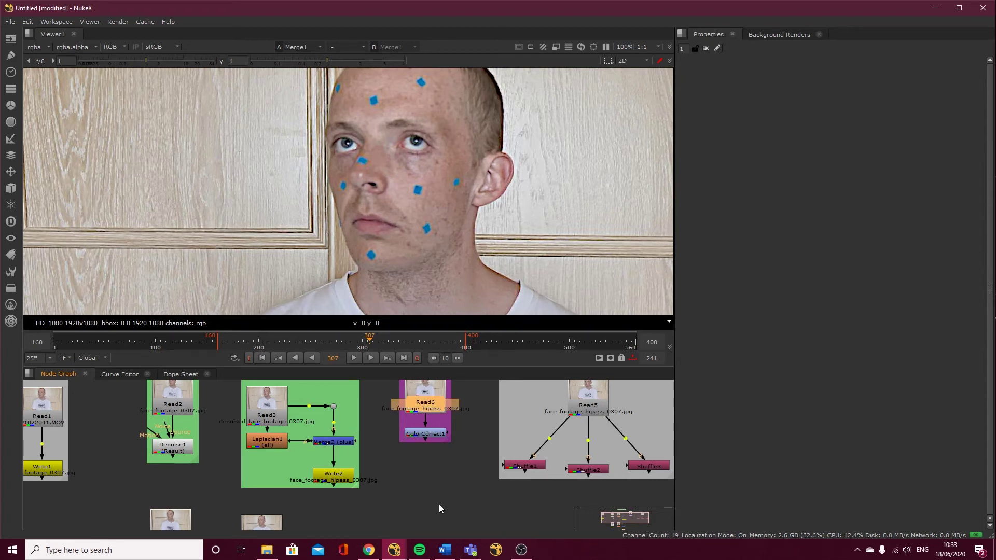
key("ctrl+v")
middle_click_drag(446, 518, 377, 427)
key("1")
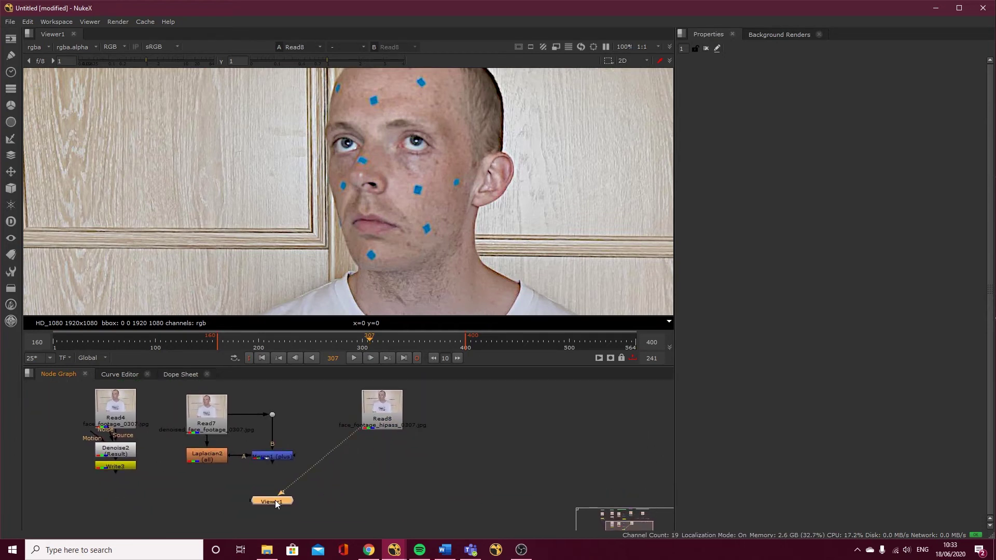
left_click_drag(283, 519, 383, 492)
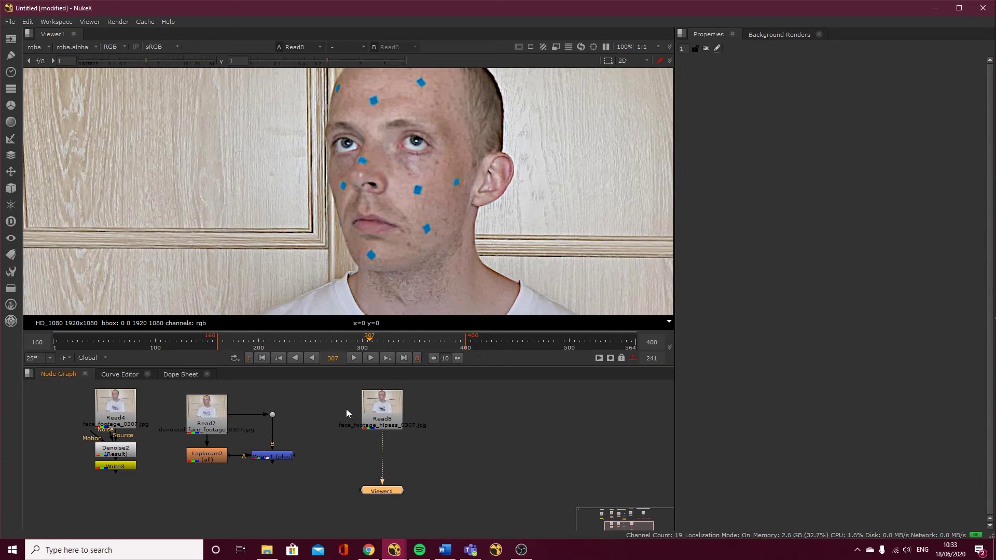
Insert a ColorCorrect node between Read8 and Viewer1 with master contrast 1.1, gamma 0.86 and gain 1.24
left_click(451, 429)
key("c")
left_click_drag(446, 425, 377, 452)
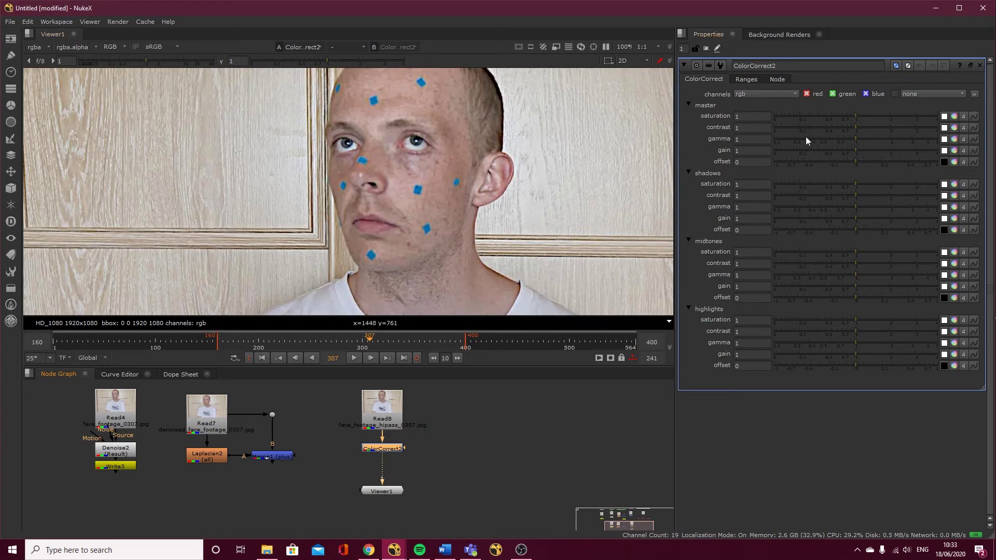
left_click_drag(855, 127, 866, 151)
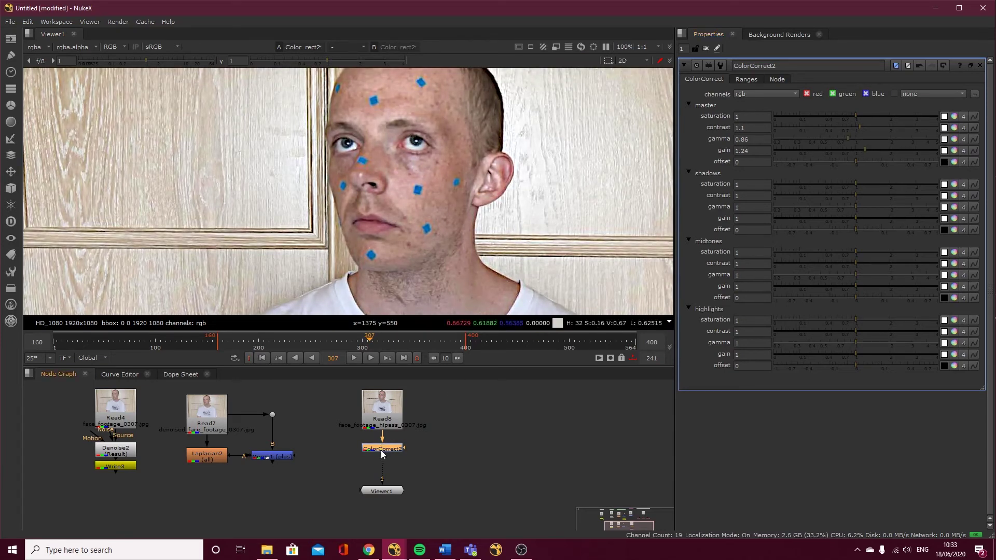
Duplicate ColorCorrect2, insert the copy directly below Read7 ahead of the Laplacian branch, and view Merge1 in Viewer1
scroll(407, 217, "up", 2)
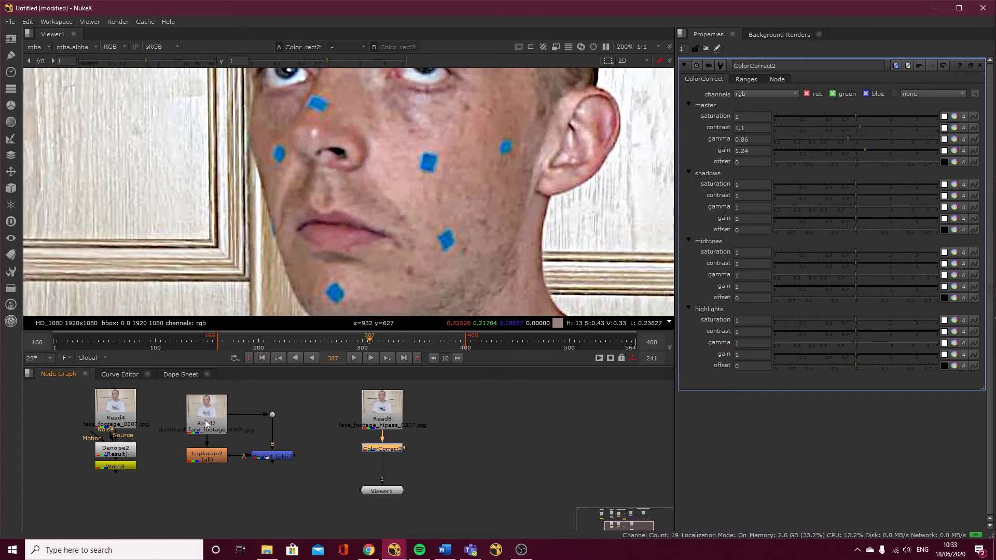
left_click_drag(207, 423, 206, 409)
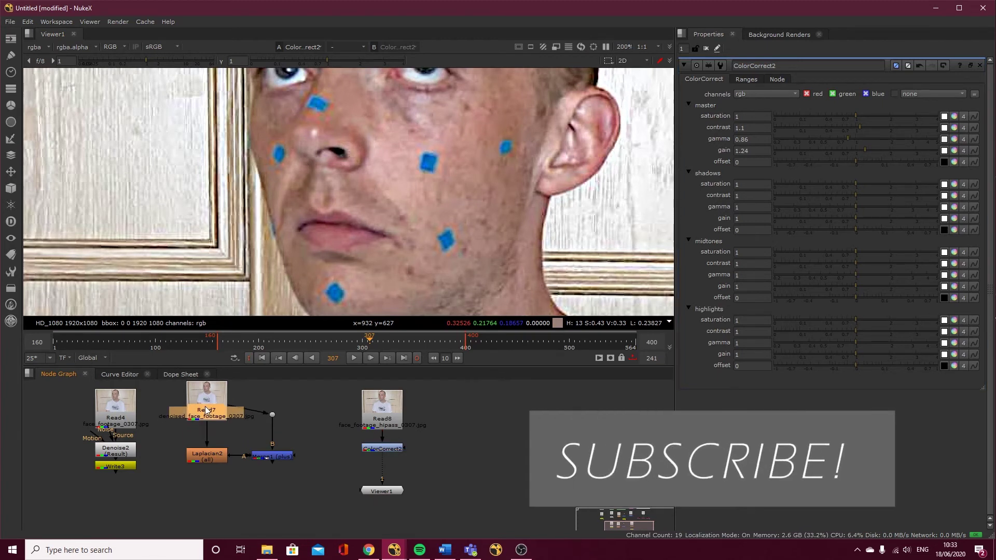
left_click(387, 450)
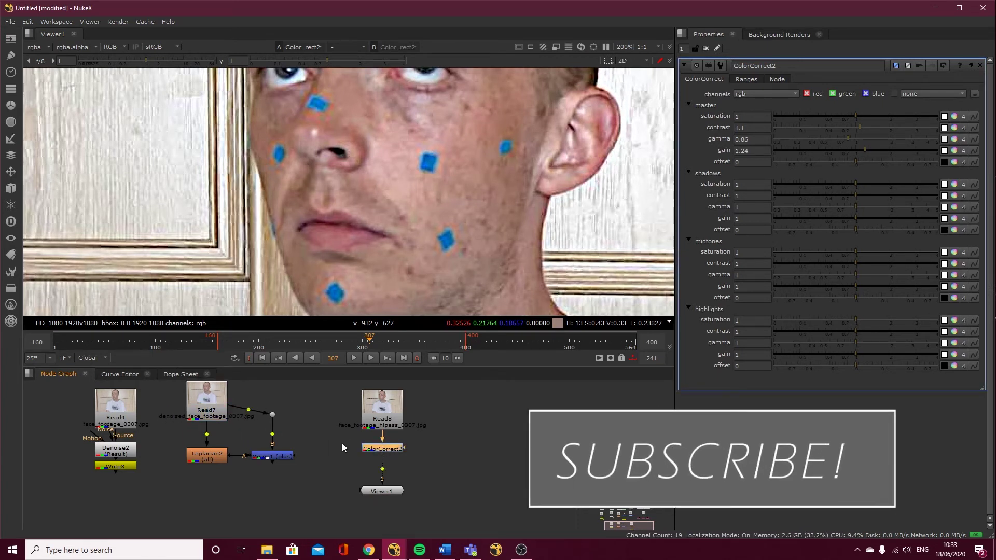
key("c")
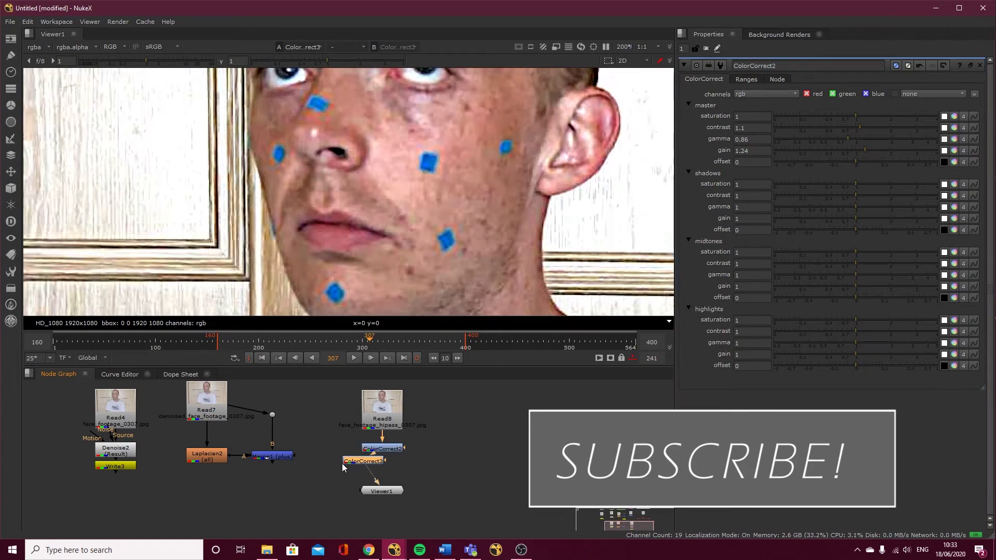
left_click_drag(366, 467, 273, 415)
left_click(261, 452)
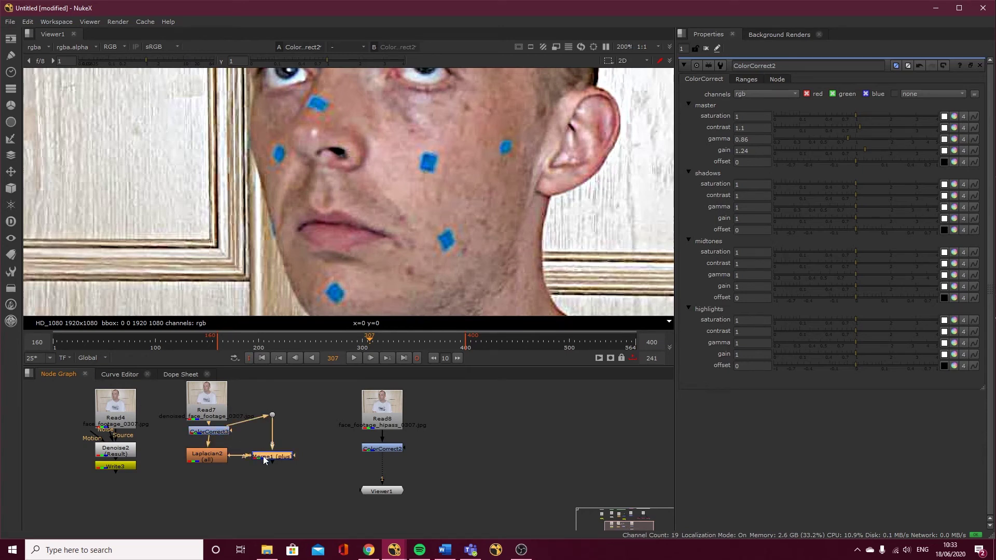
key("1")
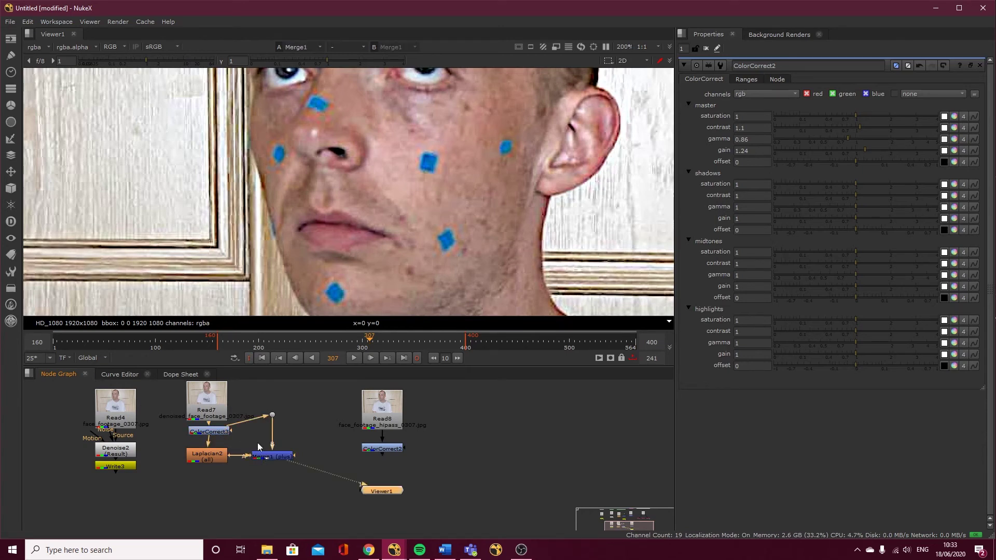
Add ColorCorrect2 as Viewer1's second input and compare it with Merge1 on the close-up of the face
left_click(210, 433)
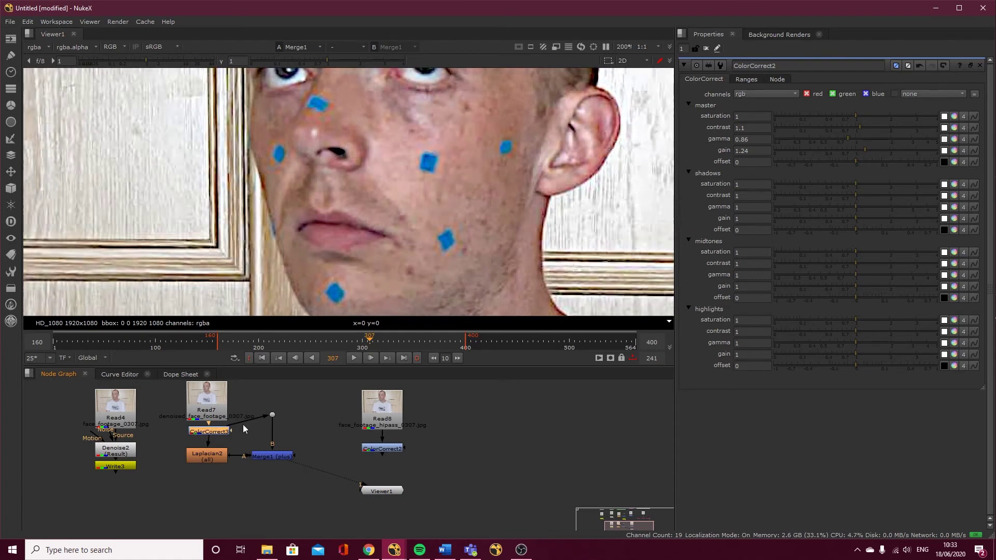
left_click(382, 449)
key("2")
Delete the ColorCorrect copy below Read7 and move Read7 back level with its Dot
left_click(210, 432)
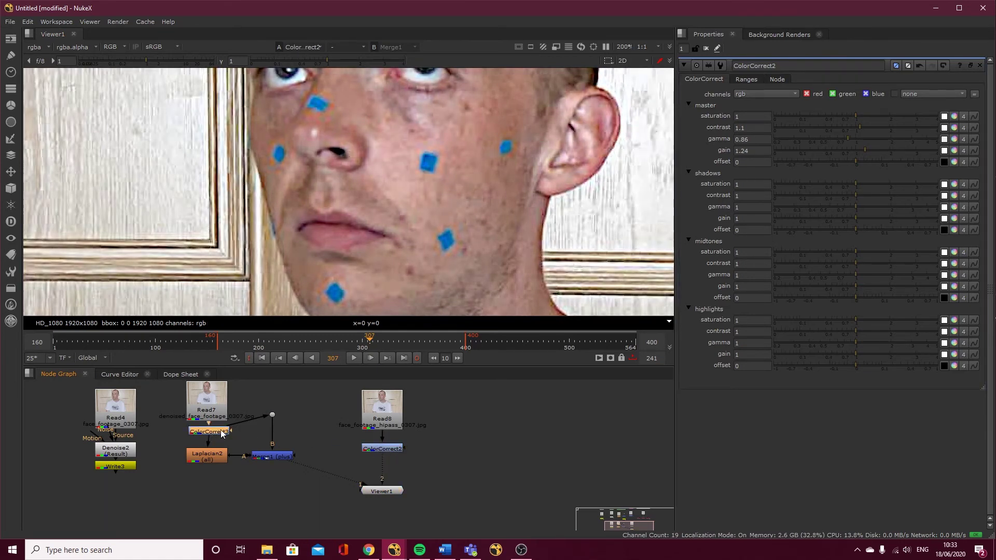
key("Delete")
left_click_drag(216, 401, 212, 416)
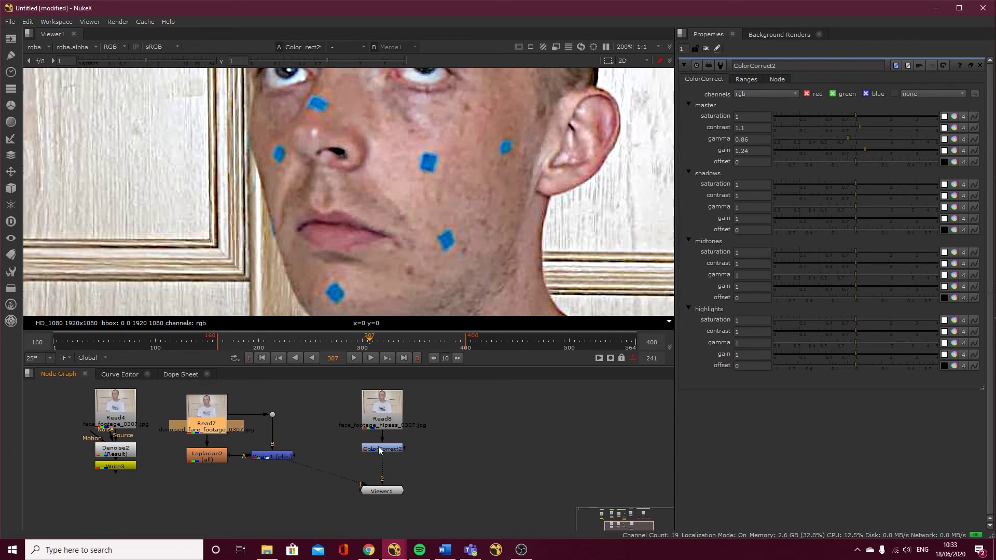
View only ColorCorrect2 in Viewer1 and examine the skin detail and markers on the face
left_click(380, 450)
left_click_drag(339, 472, 383, 449)
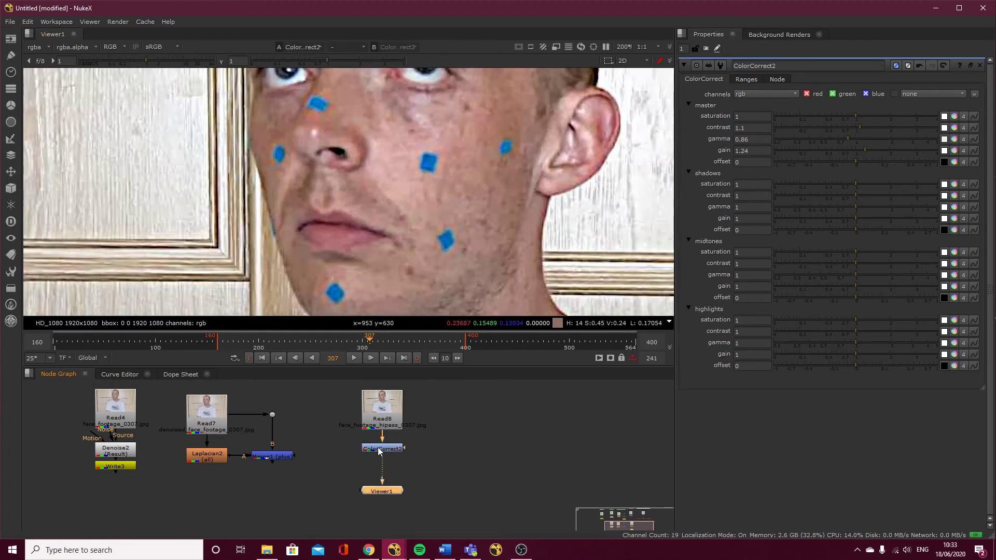
left_click(377, 449)
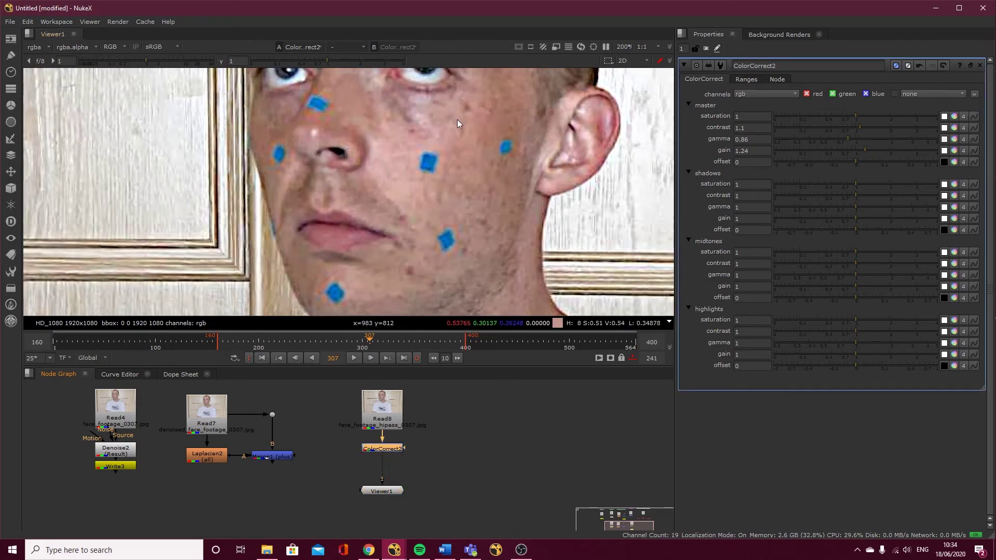
middle_click_drag(457, 124, 462, 178)
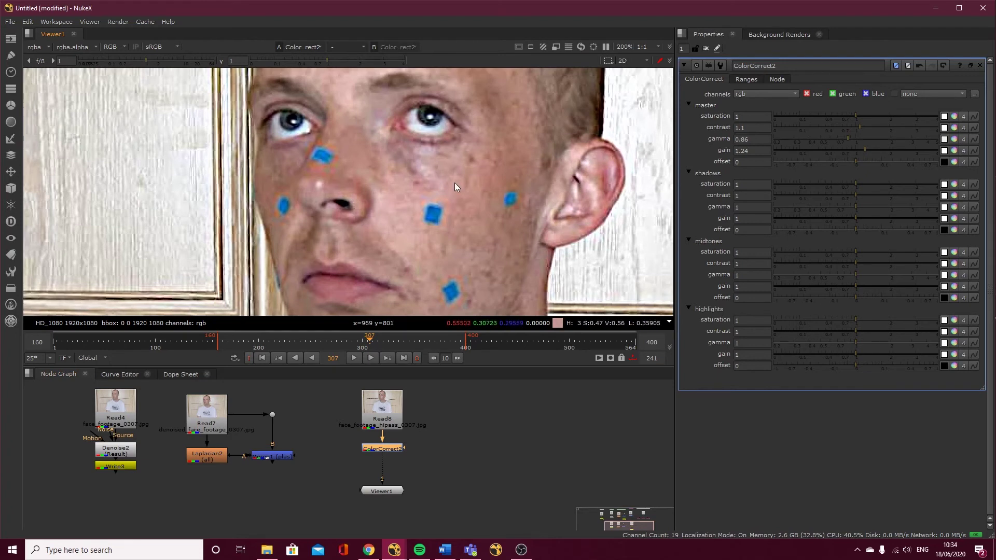
scroll(430, 174, "down", 3)
scroll(431, 178, "down", 2)
Duplicate Read8 into the empty area beside it, view the copy in Viewer1, and place the viewer beneath it
scroll(391, 465, "down", 5)
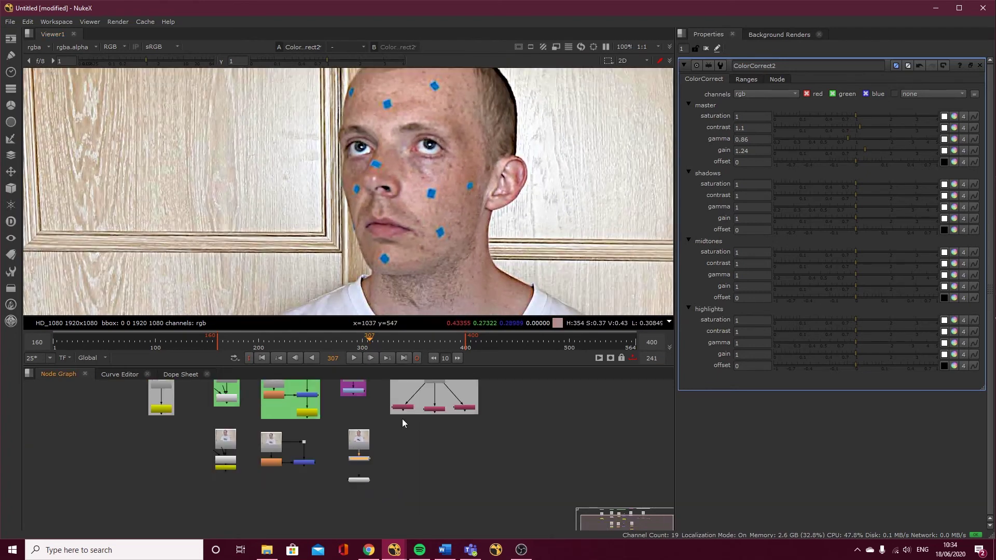
scroll(334, 449, "up", 3)
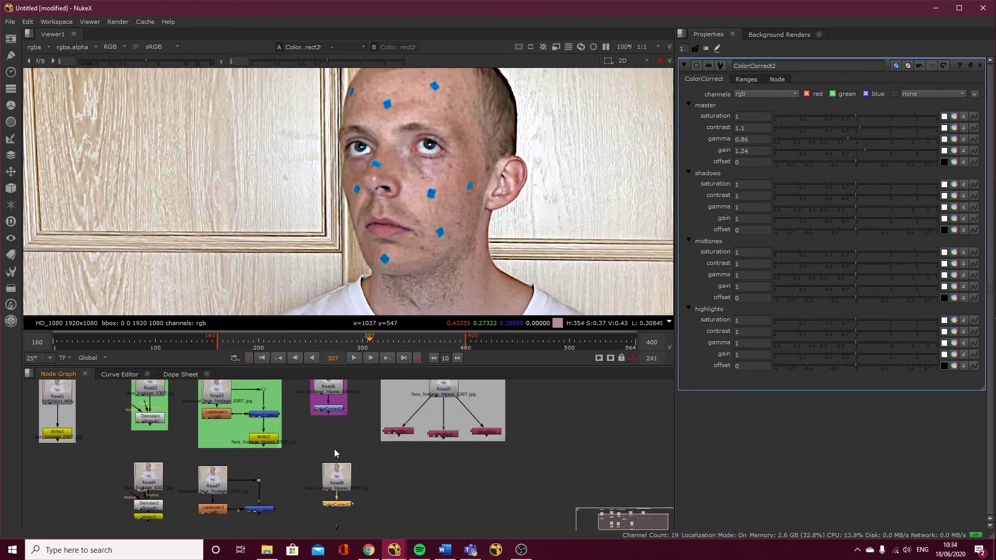
left_click(347, 484)
scroll(339, 454, "up", 2)
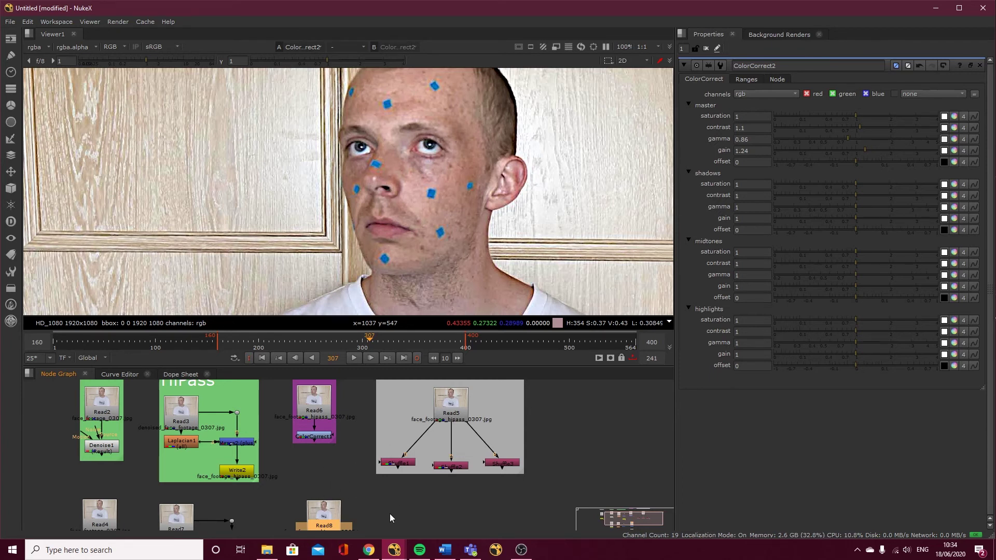
middle_click_drag(390, 514, 343, 486)
left_click(375, 493)
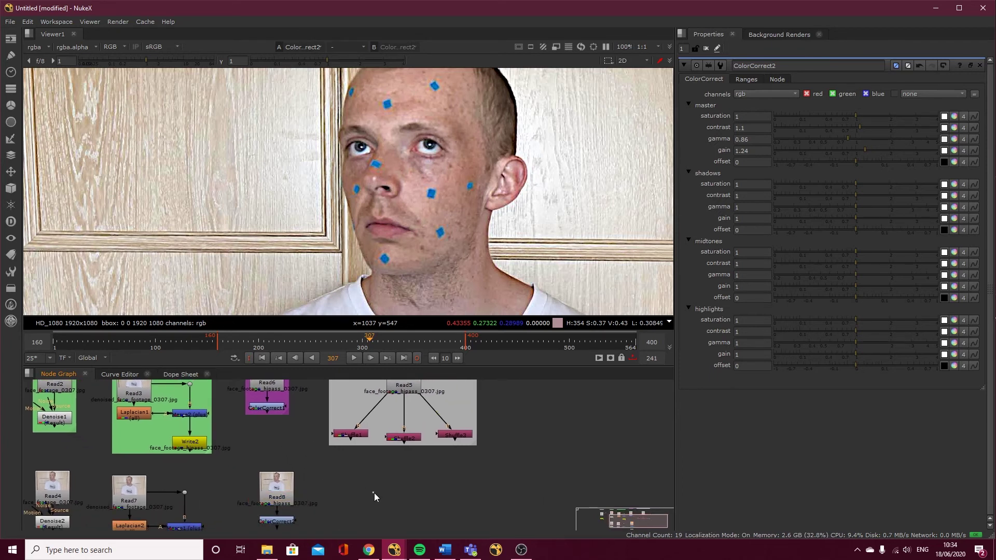
key("ctrl+v")
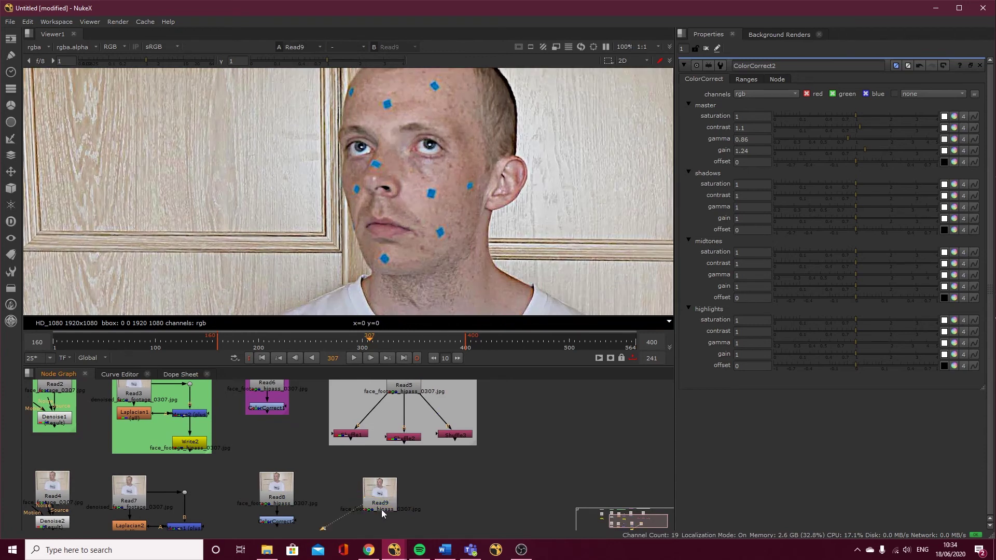
middle_click_drag(382, 513, 361, 453)
left_click_drag(250, 494, 356, 512)
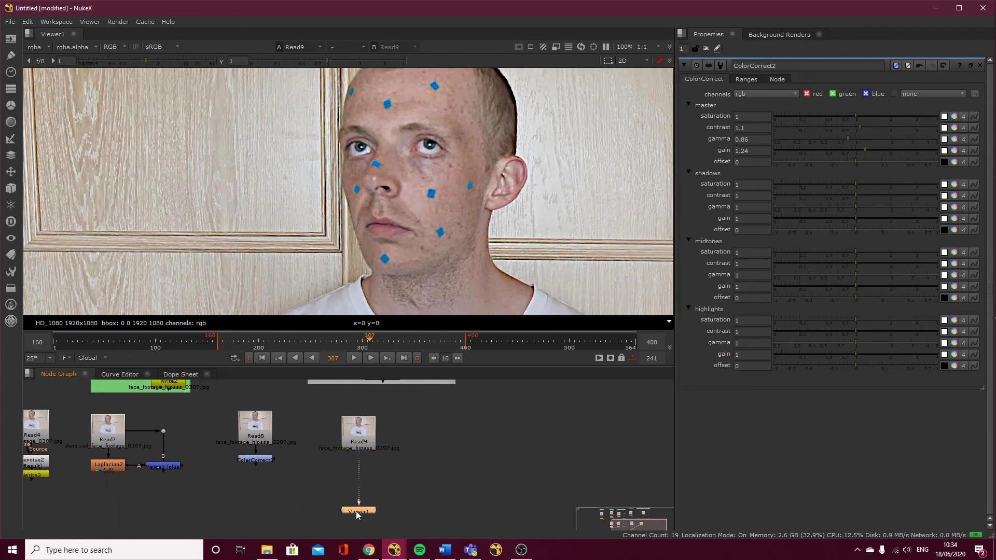
Compare the red, green and blue channels of Read9 one at a time, ending on red, for contrast of the face markers
middle_click_drag(346, 425, 322, 456)
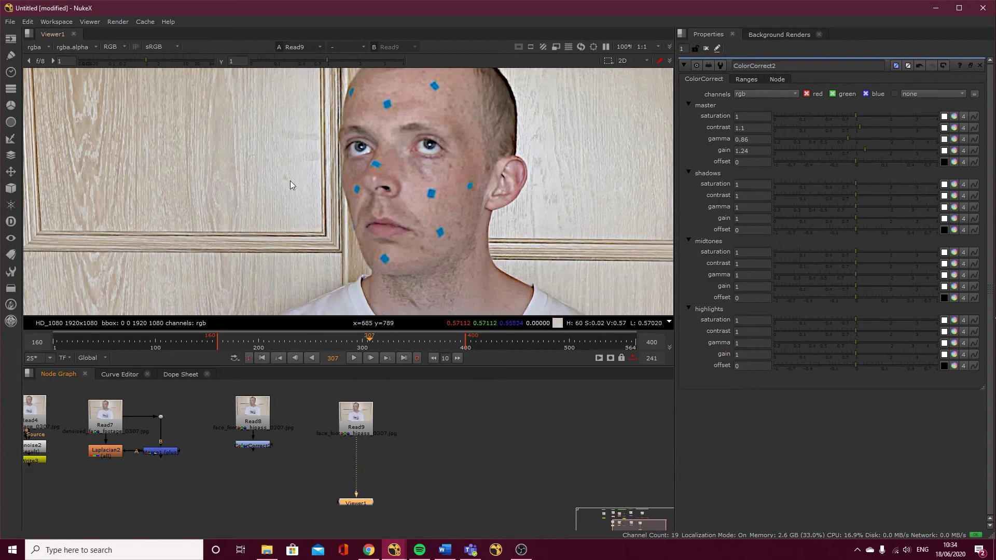
key("r")
key("g")
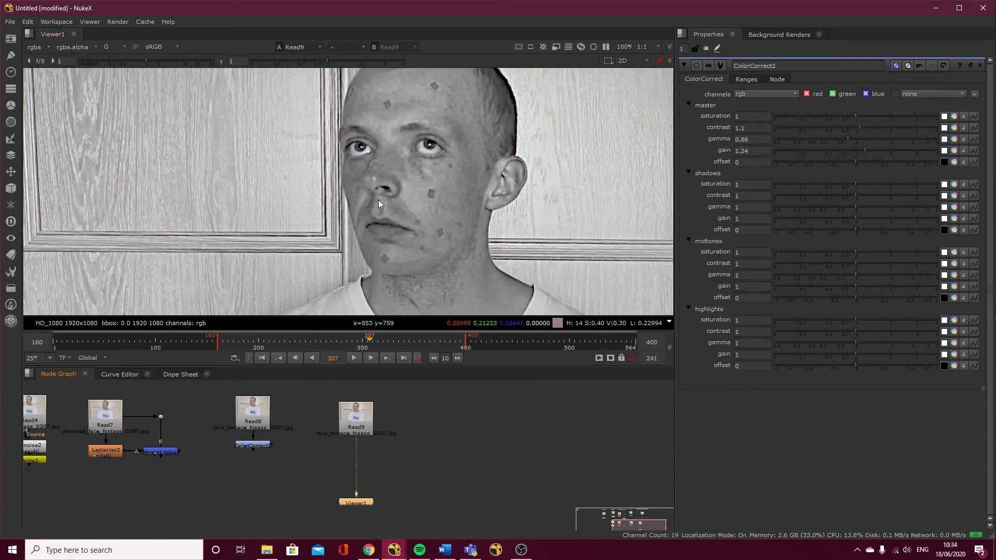
key("b")
key("r")
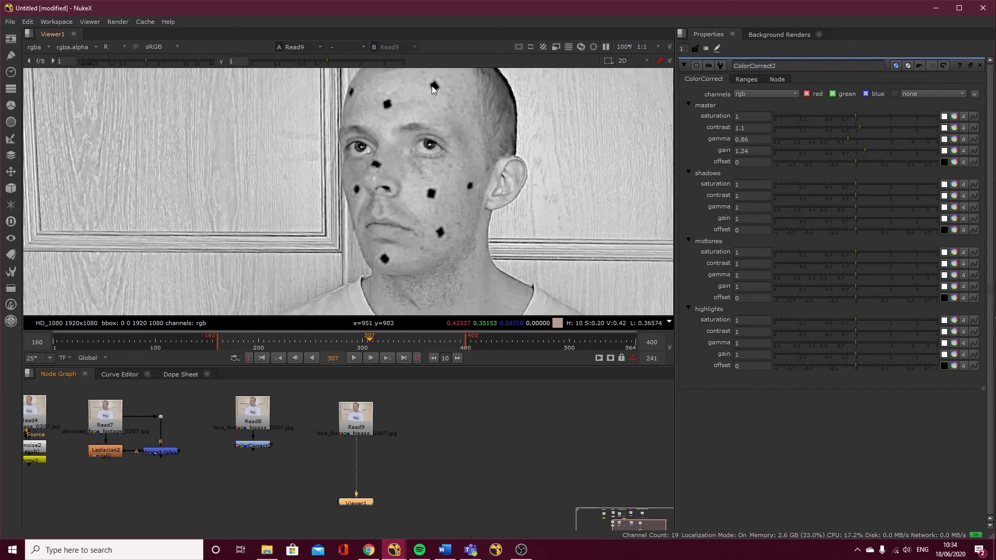
Compare Read9's full-colour image with its separate red, green and blue channels, checking how the face markers stand out from the skin
key("r")
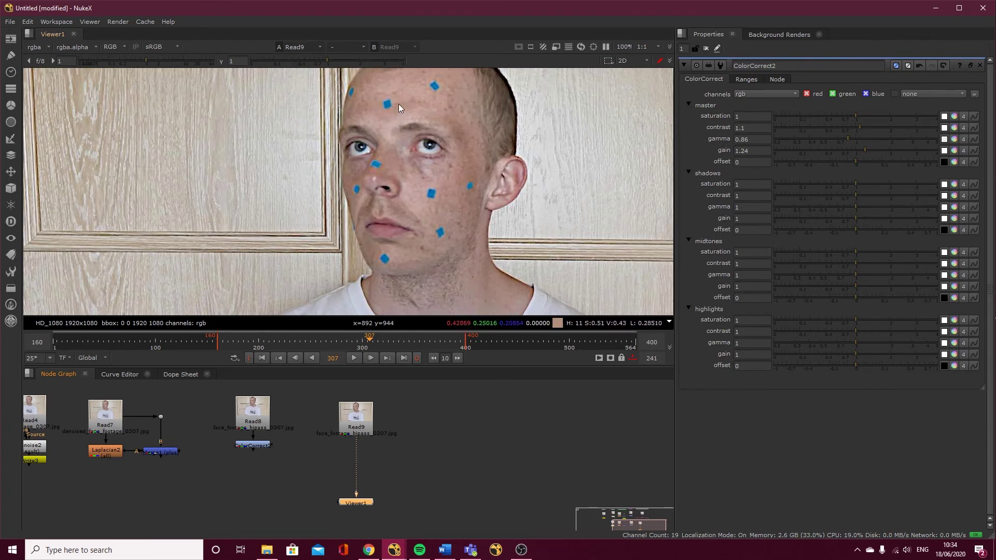
key("r")
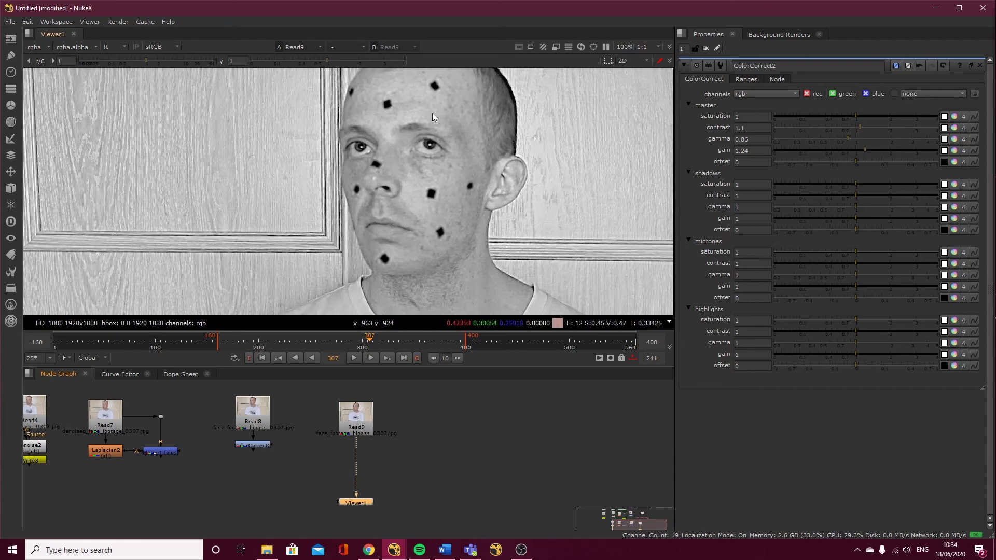
key("g")
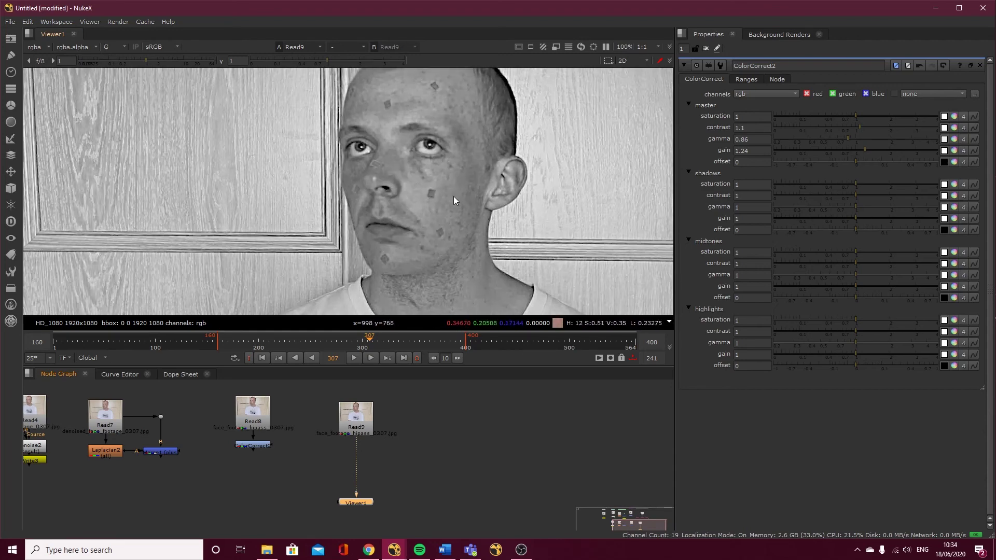
key("b")
key("g")
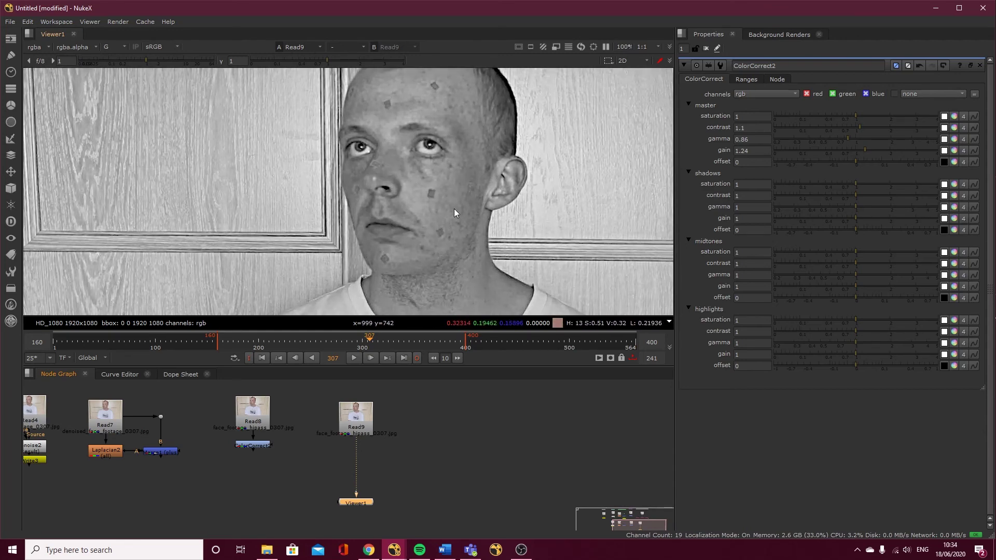
key("r")
key("r")
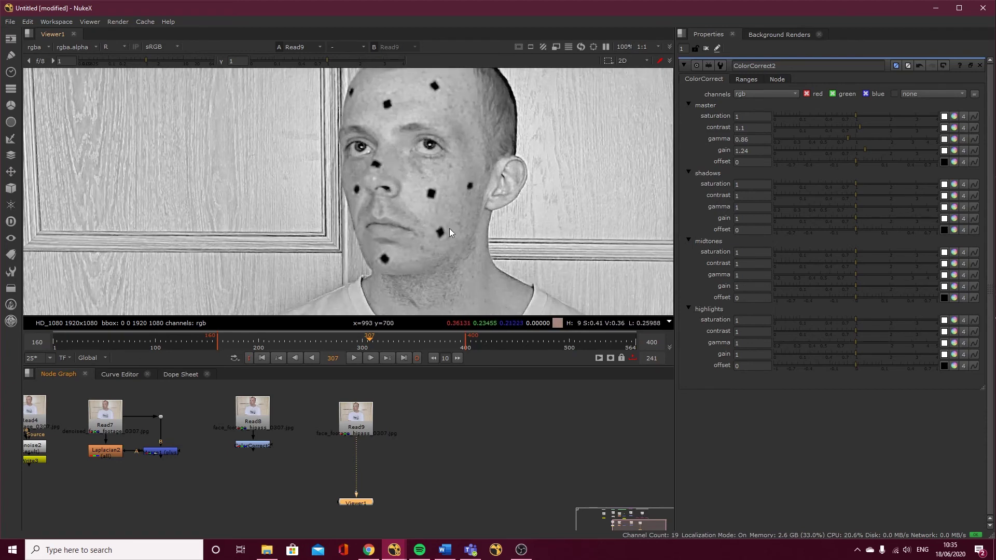
key("g")
key("r")
Move Read9 up slightly and insert a Shuffle node between it and Viewer1
double_click(357, 415)
left_click_drag(361, 417, 360, 411)
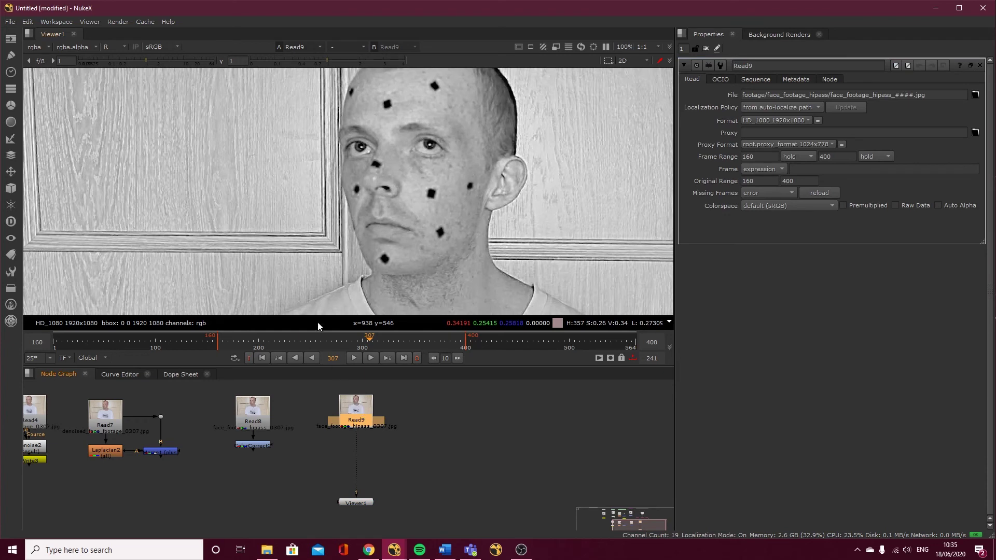
left_click(319, 474)
key("Tab")
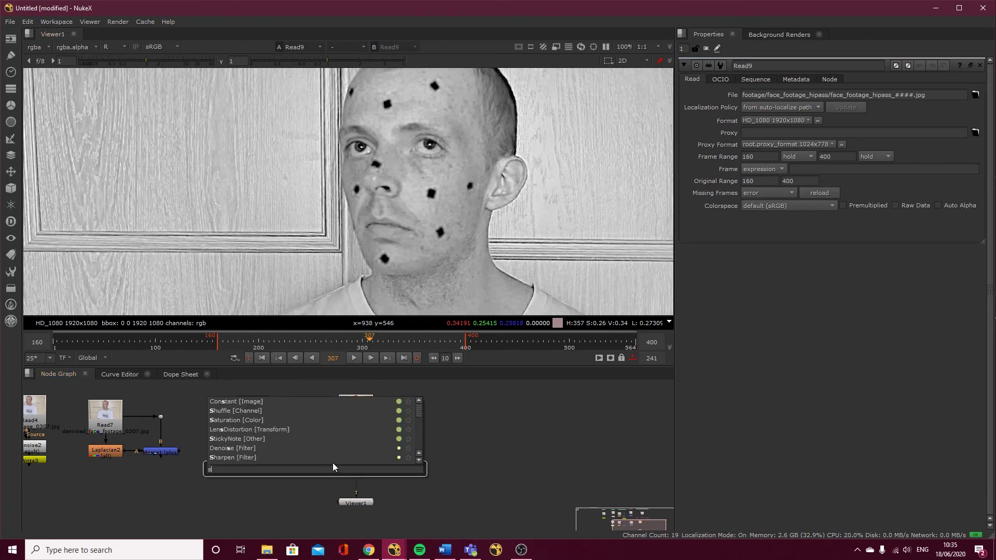
type("shuffl")
left_click(257, 476)
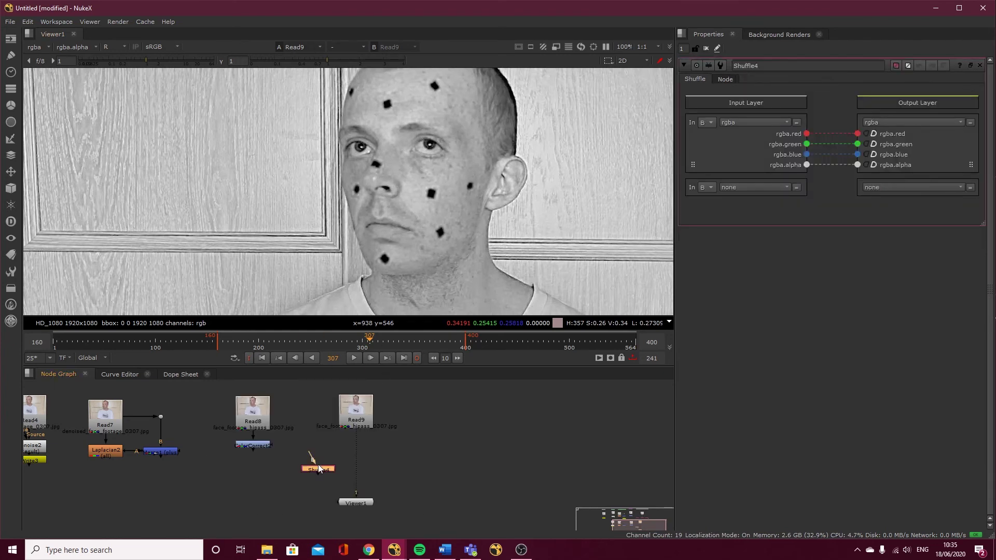
left_click_drag(318, 469, 357, 455)
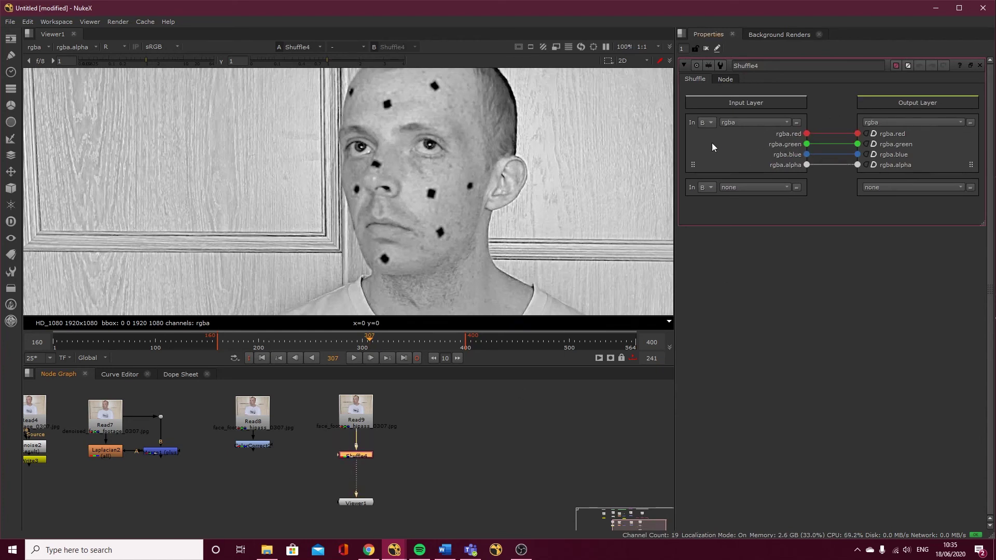
Route Shuffle4's red input into the red, green and blue outputs, and compare its result in Viewer1 with Read9's red channel
key("r")
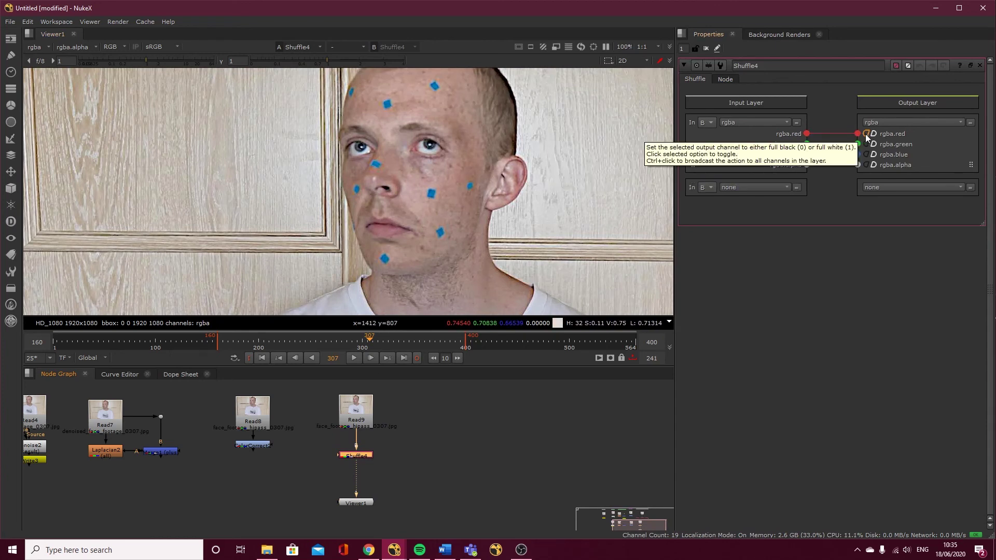
left_click_drag(808, 134, 857, 155)
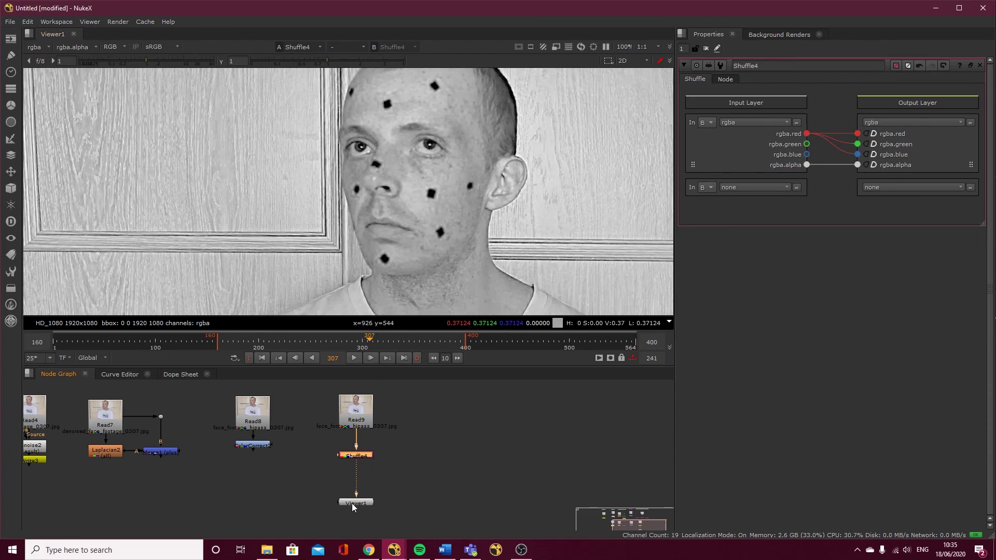
left_click_drag(353, 508, 428, 494)
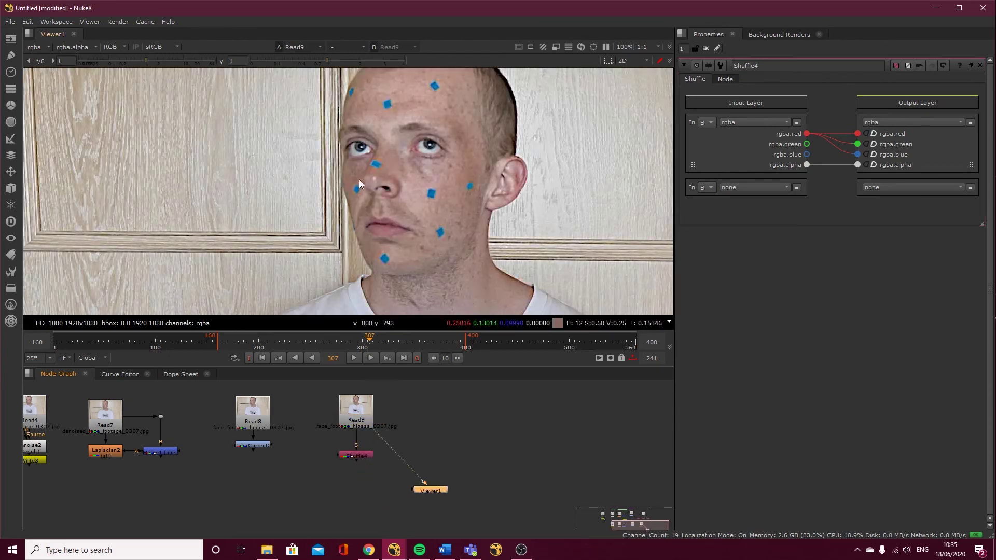
key("r")
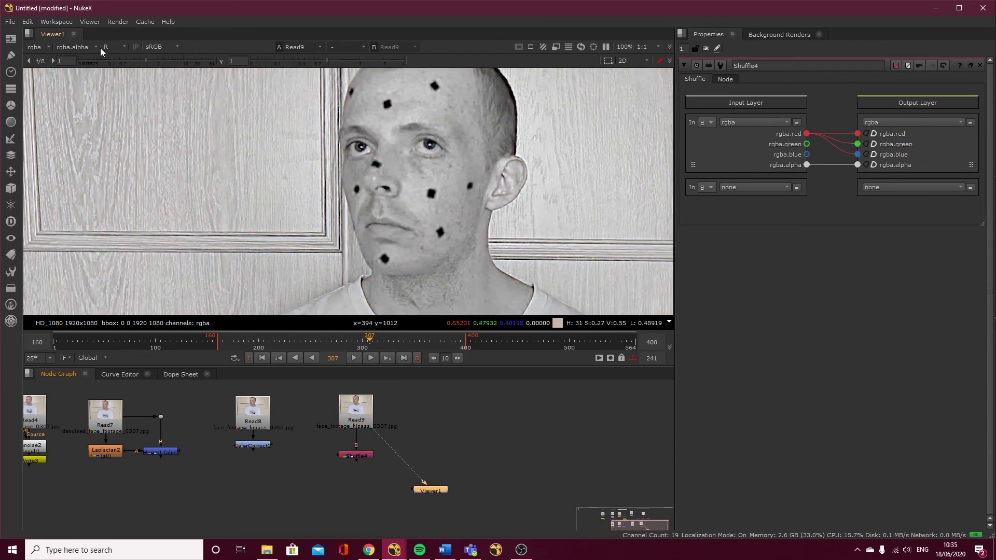
key("r")
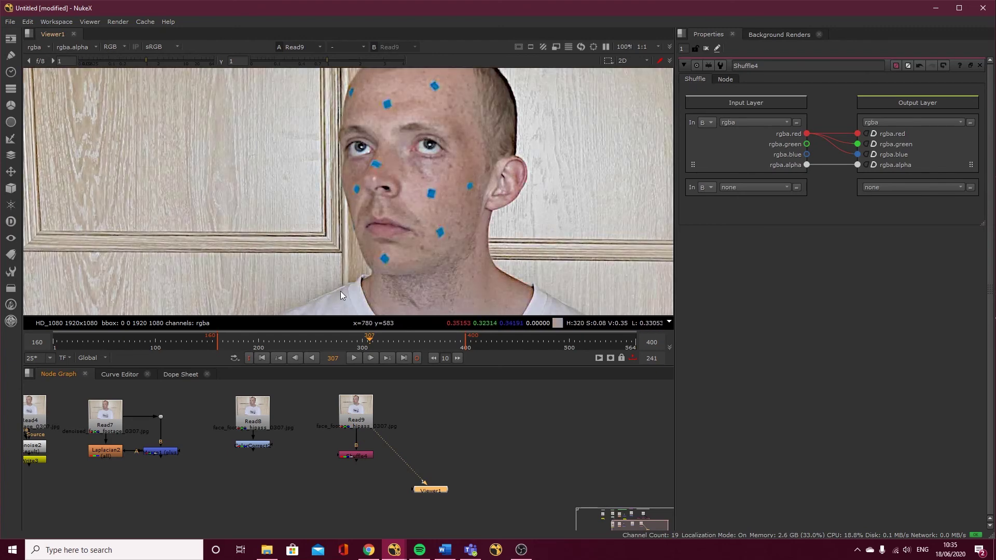
left_click(358, 455)
key("1")
Move Shuffle4 down slightly below Read9 and label the node RED
left_click(347, 455)
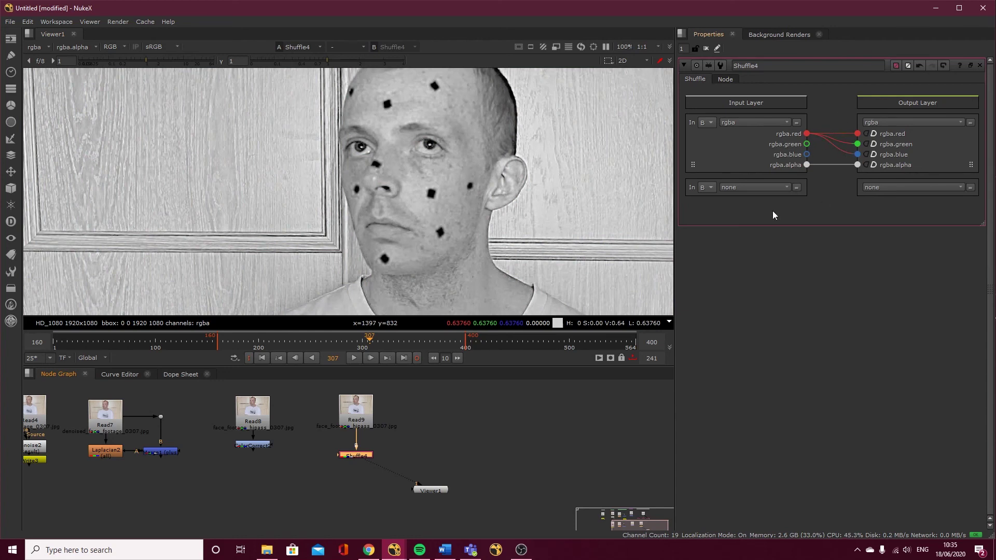
left_click_drag(347, 456, 349, 462)
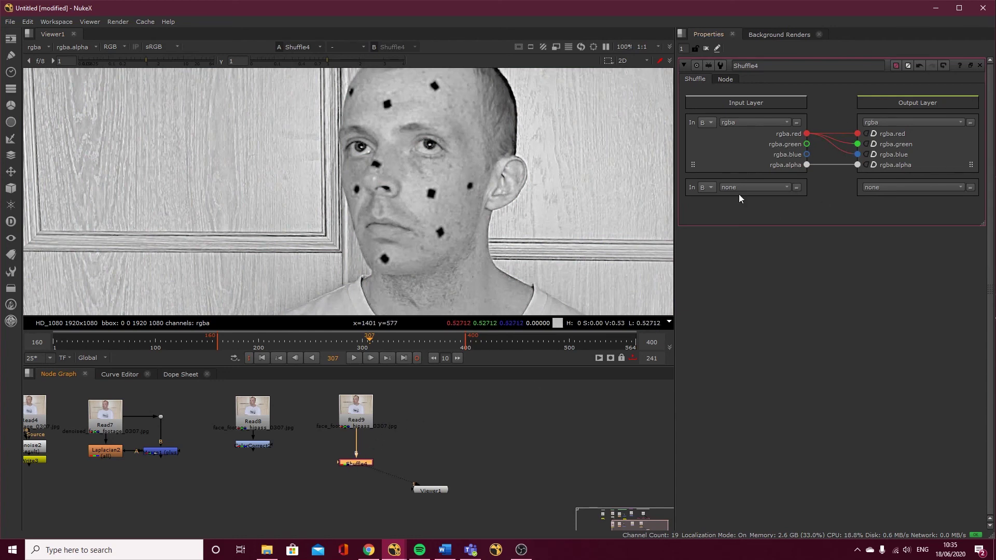
left_click(729, 78)
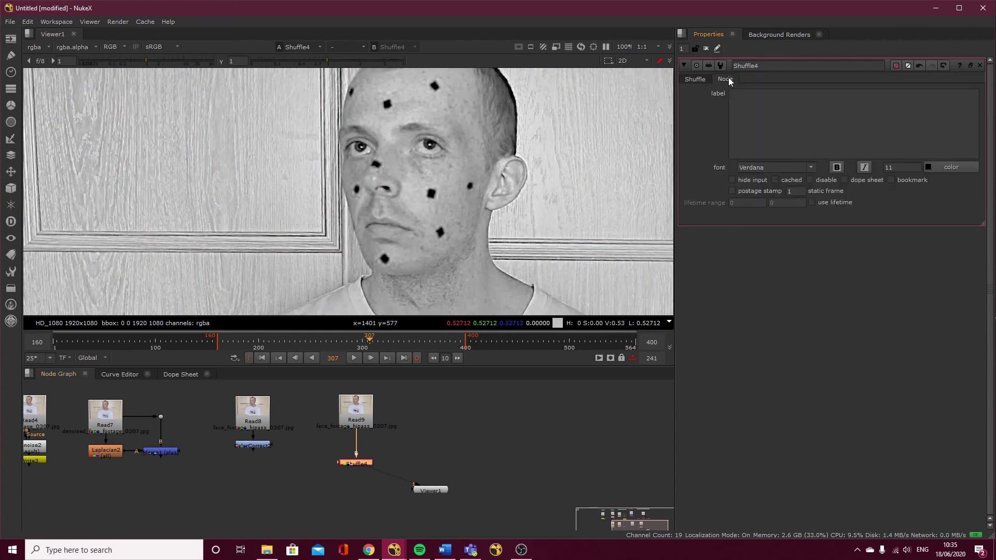
left_click(761, 99)
type("RED")
left_click(362, 472)
scroll(359, 477, "up", 4)
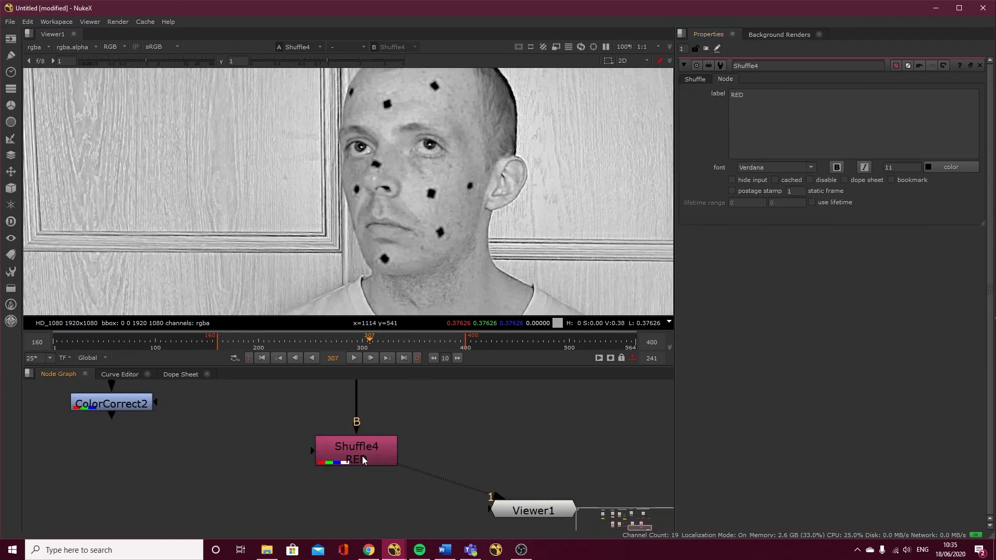
Move the RED Shuffle aside toward ColorCorrect2 and place a copy of it directly below Read9, connected to Read9
left_click_drag(362, 460, 218, 442)
scroll(273, 456, "down", 3)
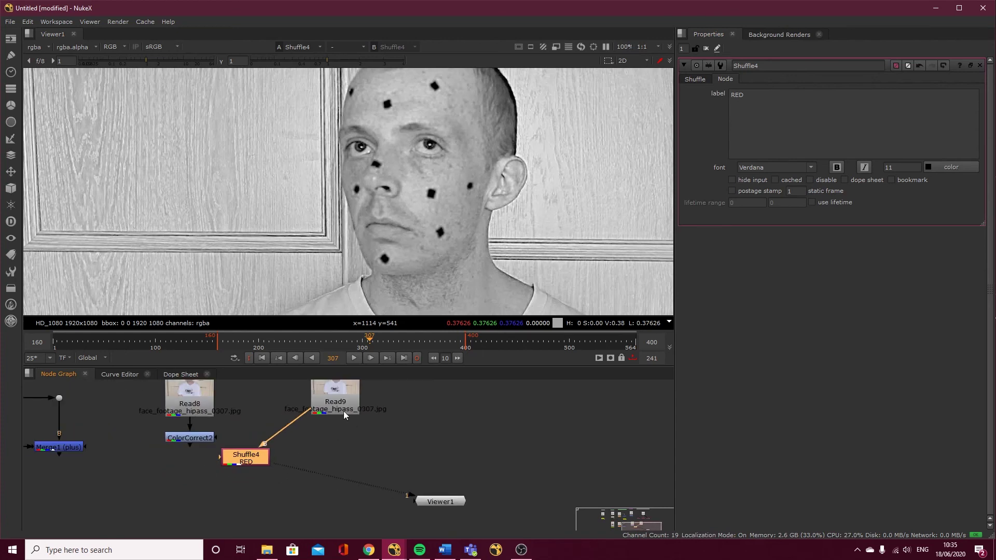
key("ctrl+c")
left_click(334, 460)
key("ctrl+v")
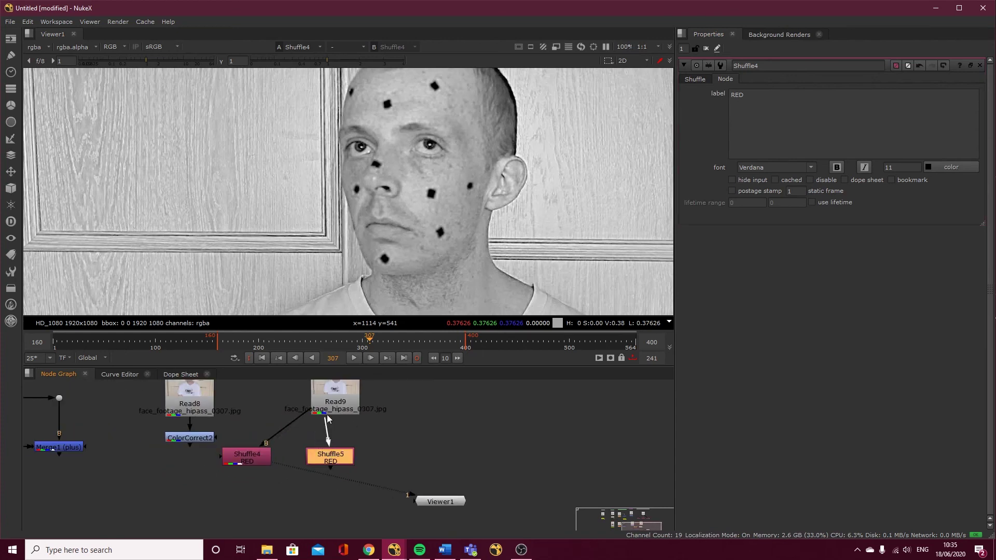
Route the green input of Shuffle5 into the red, green and blue outputs and view the node in Viewer1
double_click(336, 456)
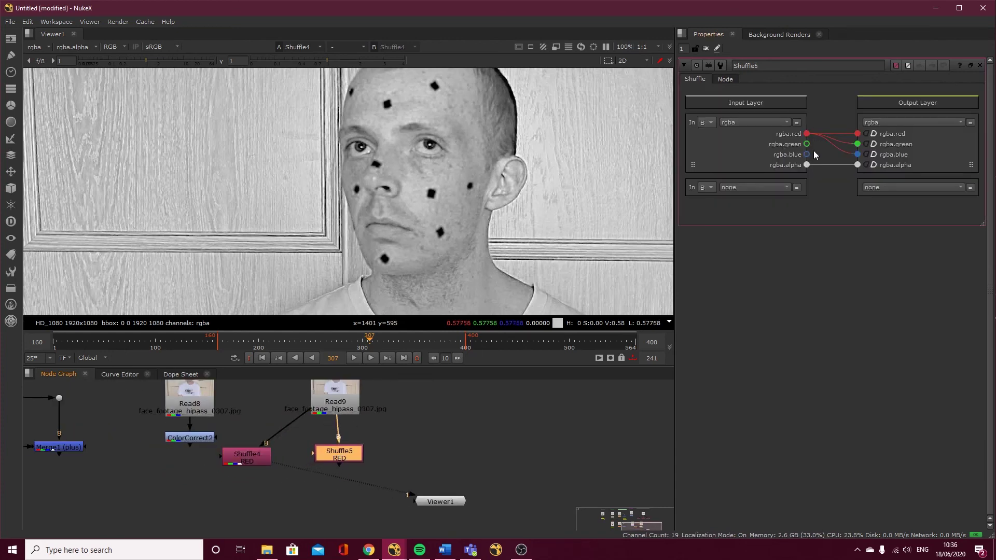
left_click_drag(807, 144, 858, 154)
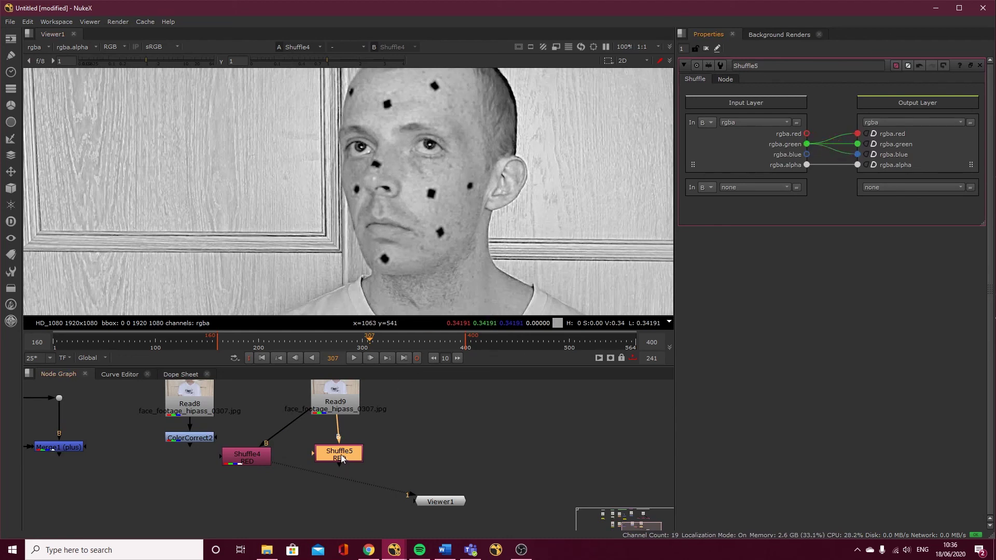
key("1")
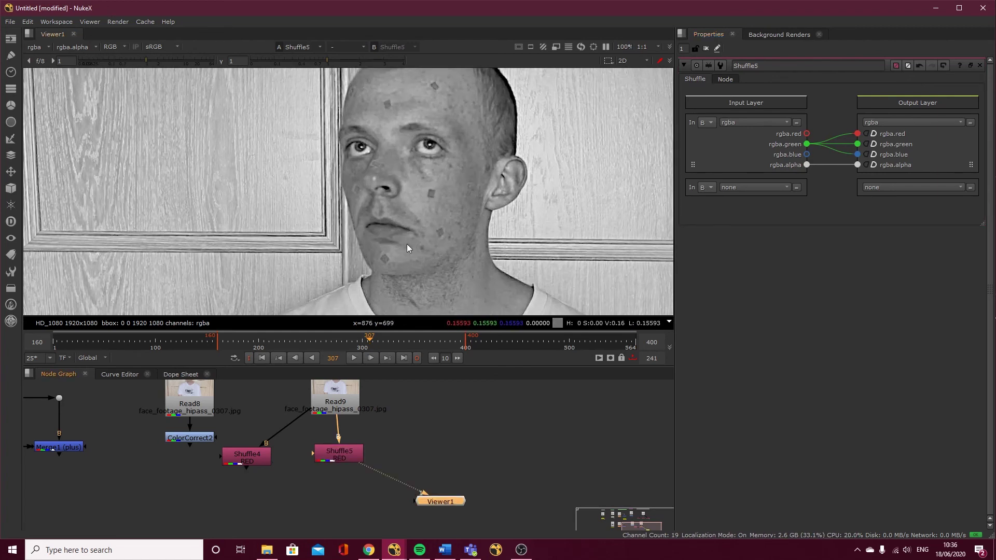
Align Shuffle5 beneath Read9 and replace its label with Green
left_click(343, 458)
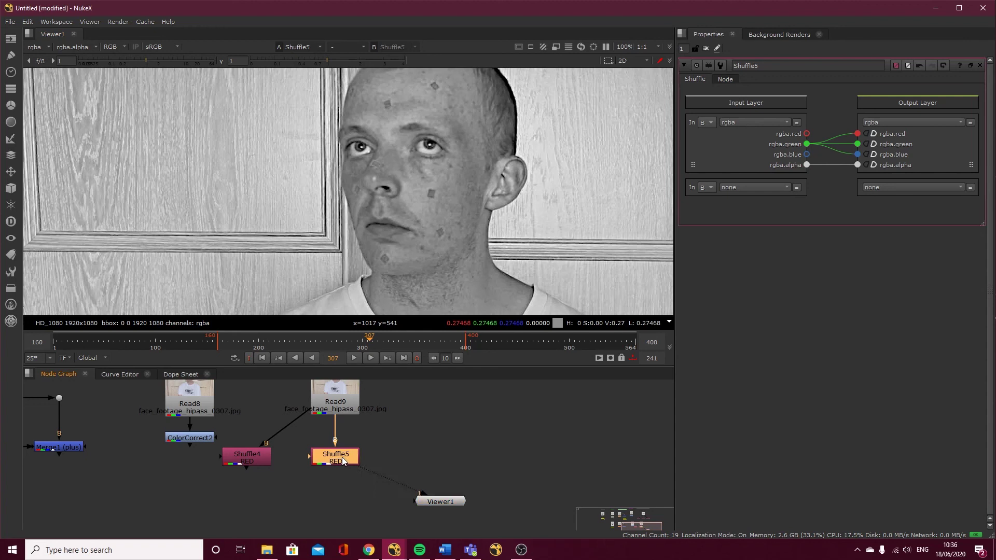
left_click(726, 80)
left_click_drag(786, 98, 716, 96)
type("G")
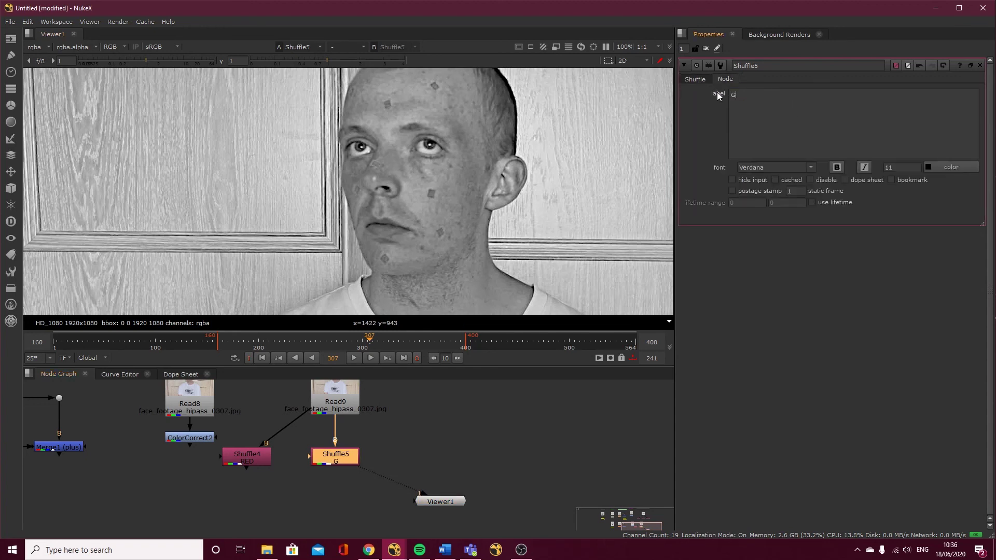
type("reen")
Duplicate the Green Shuffle, connect the copy's input to Read9, and line it up beside the other two Shuffle nodes
left_click(440, 454)
left_click(340, 459)
key("ctrl+c")
key("ctrl+v")
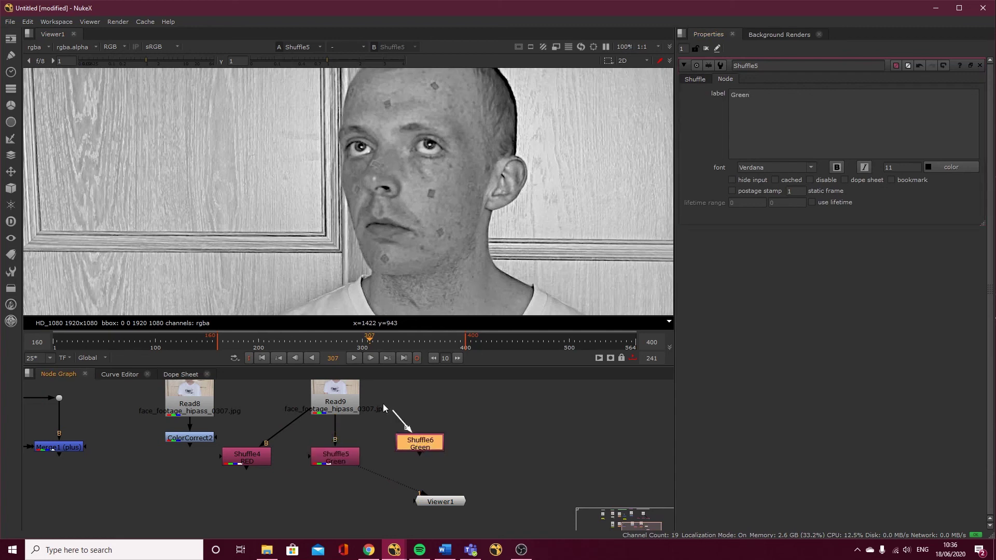
left_click_drag(384, 408, 358, 405)
left_click_drag(423, 446, 422, 456)
Route the blue input of Shuffle6 into the red, green and blue outputs and view the node in Viewer1
double_click(421, 456)
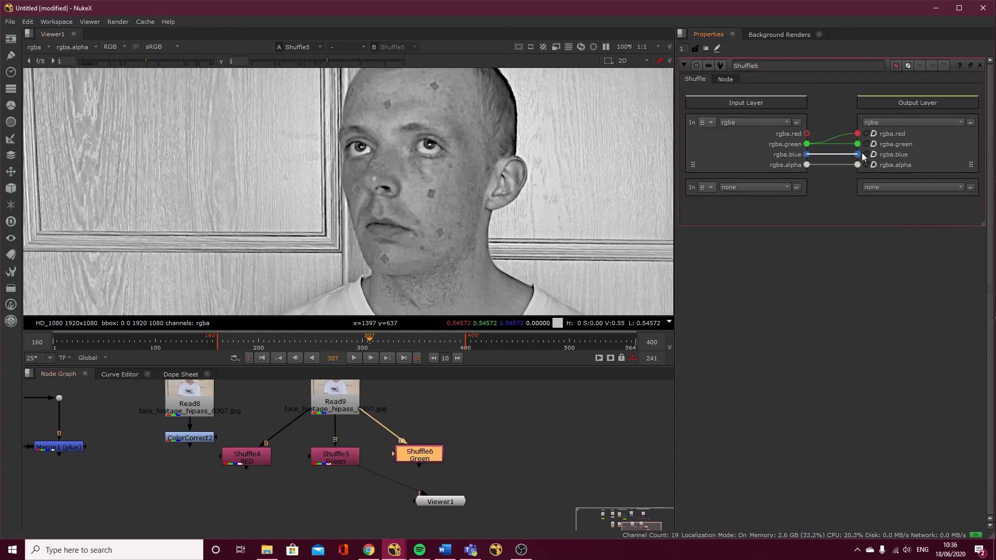
left_click_drag(861, 155, 858, 133)
key("1")
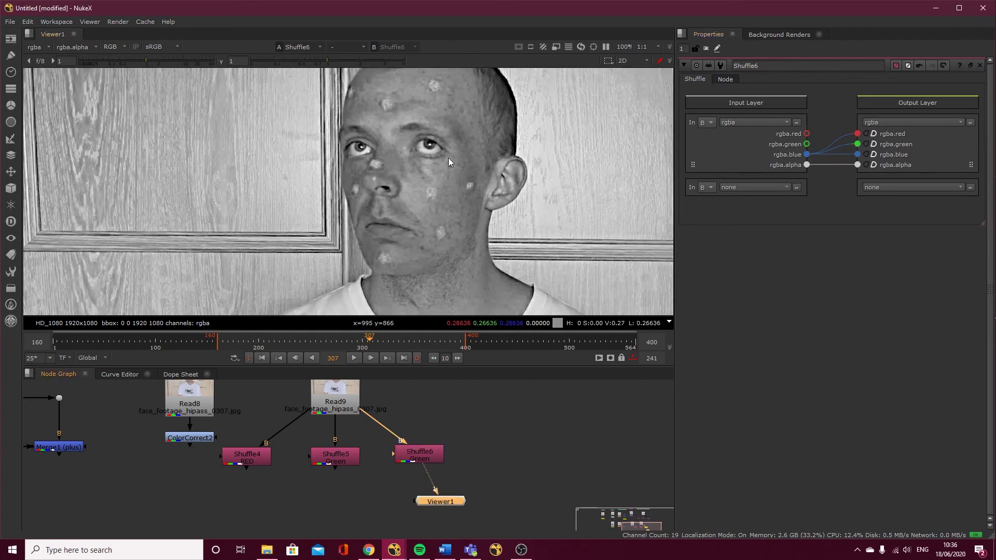
Replace the label of Shuffle6 with Blue
left_click(425, 456)
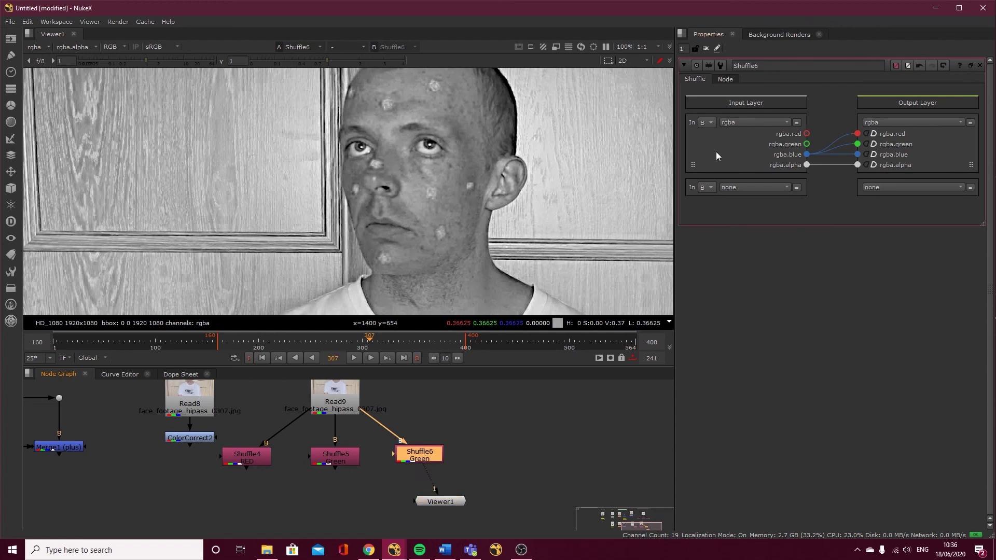
left_click(727, 79)
type("B")
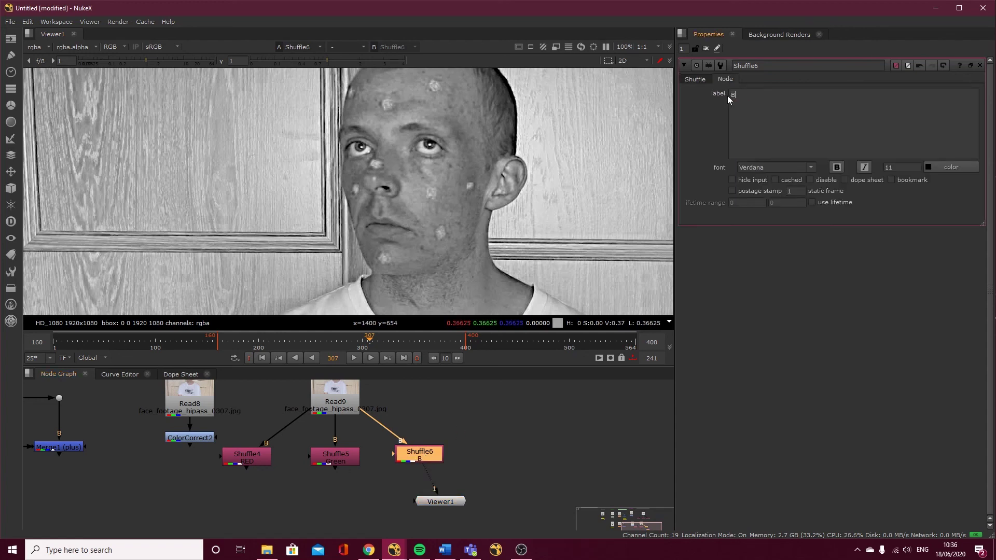
type("lue")
left_click(502, 450)
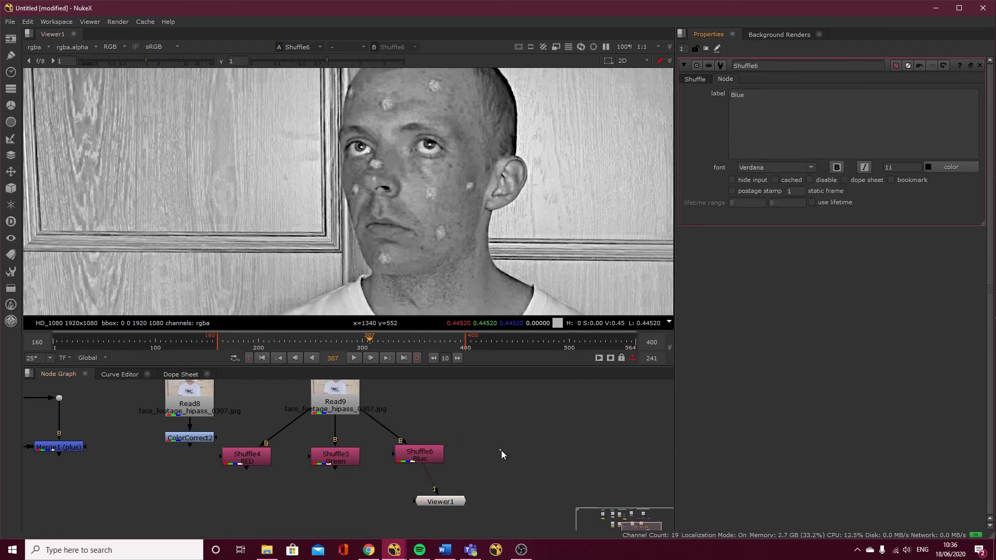
Enlarge the node graph area, fit the image in Viewer1, and examine the whole node layout with its labelled backdrops
left_click(341, 462)
scroll(412, 431, "down", 3)
scroll(366, 452, "up", 3)
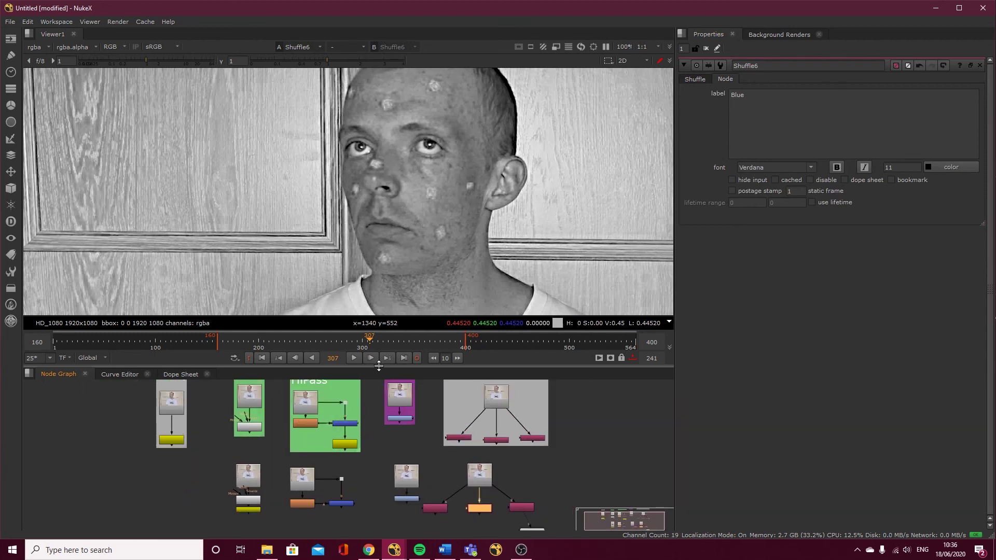
left_click_drag(385, 367, 385, 289)
key("f")
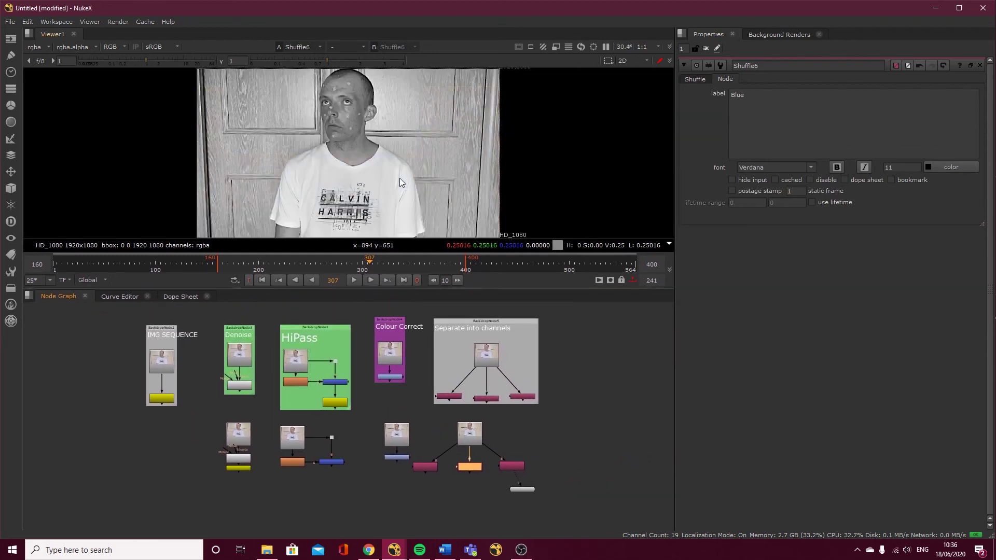
scroll(179, 368, "up", 2)
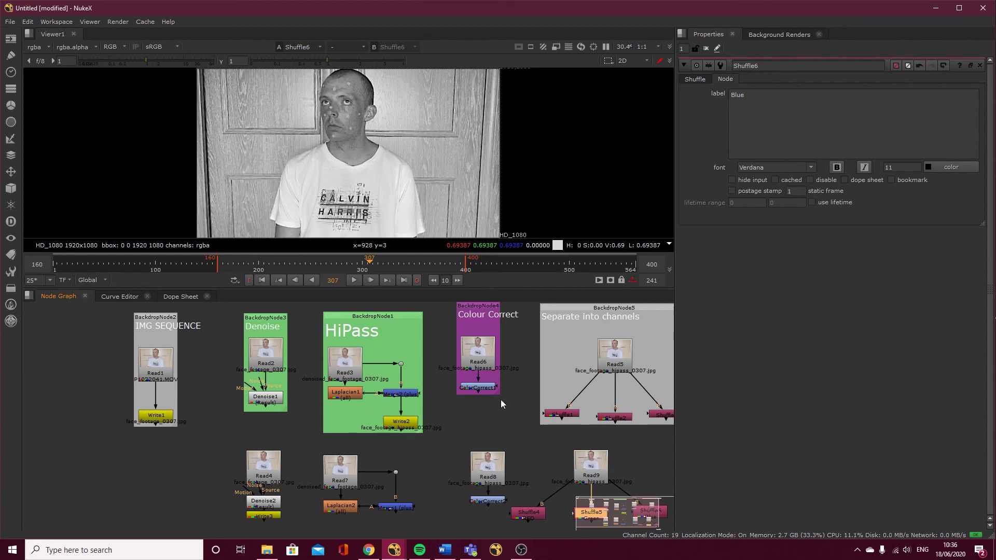
middle_click_drag(502, 383, 436, 386)
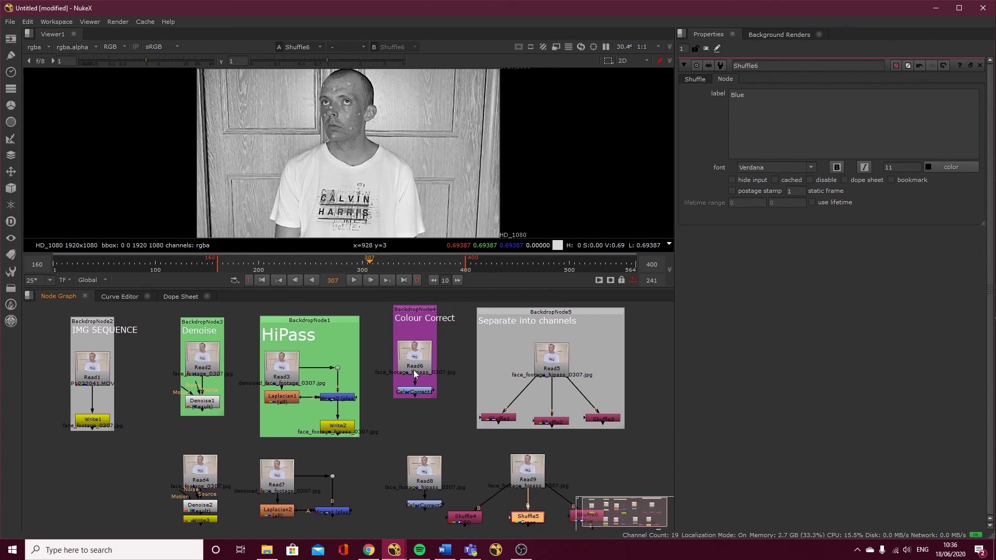